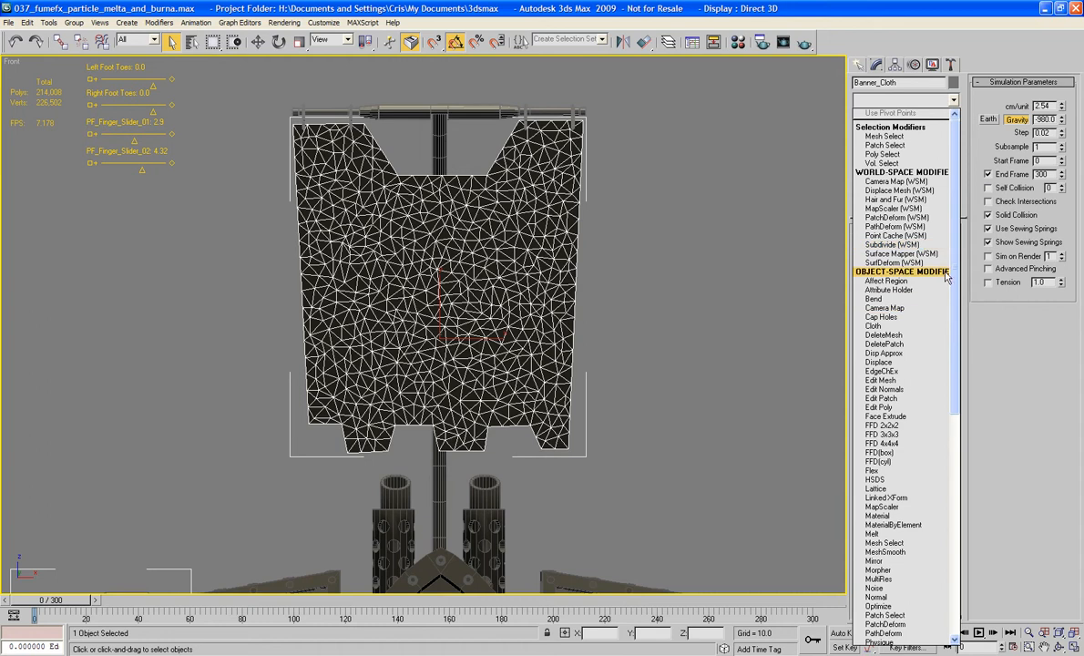
# Add a UVW Map modifier to Banner_Cloth and an Unwrap UVW modifier above it
pyautogui.scroll(-15, 899, 466)
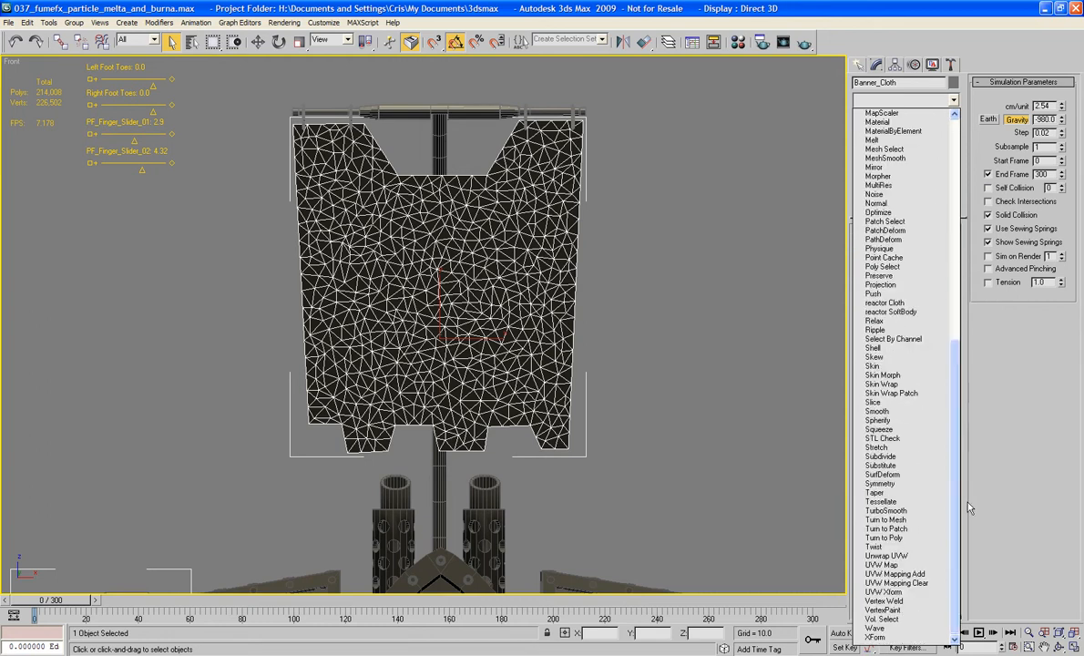
pyautogui.click(911, 566)
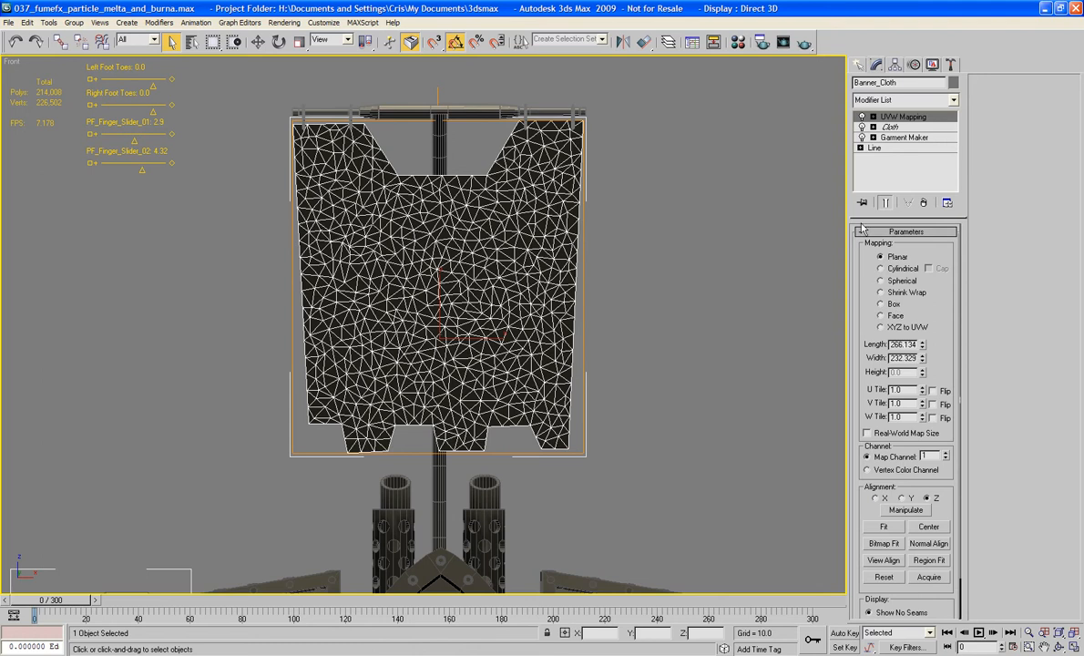
pyautogui.click(881, 100)
pyautogui.hotkey('ctrl', 'e')
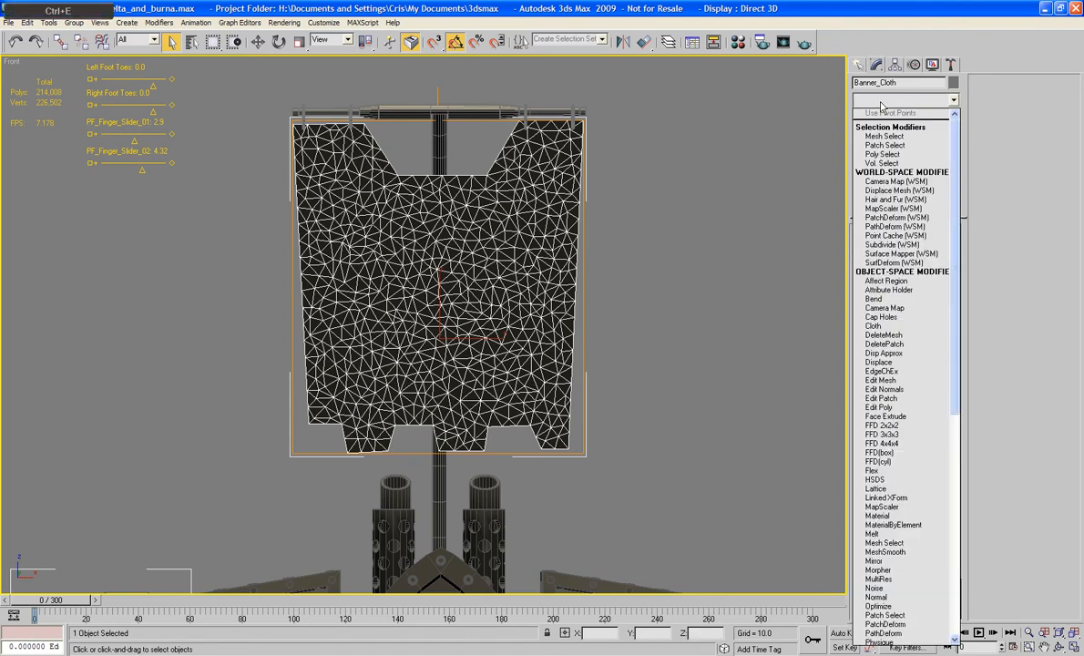
pyautogui.hotkey('ctrl', 'e')
pyautogui.click(893, 106)
pyautogui.click(893, 107)
pyautogui.hotkey('ctrl', 'u')
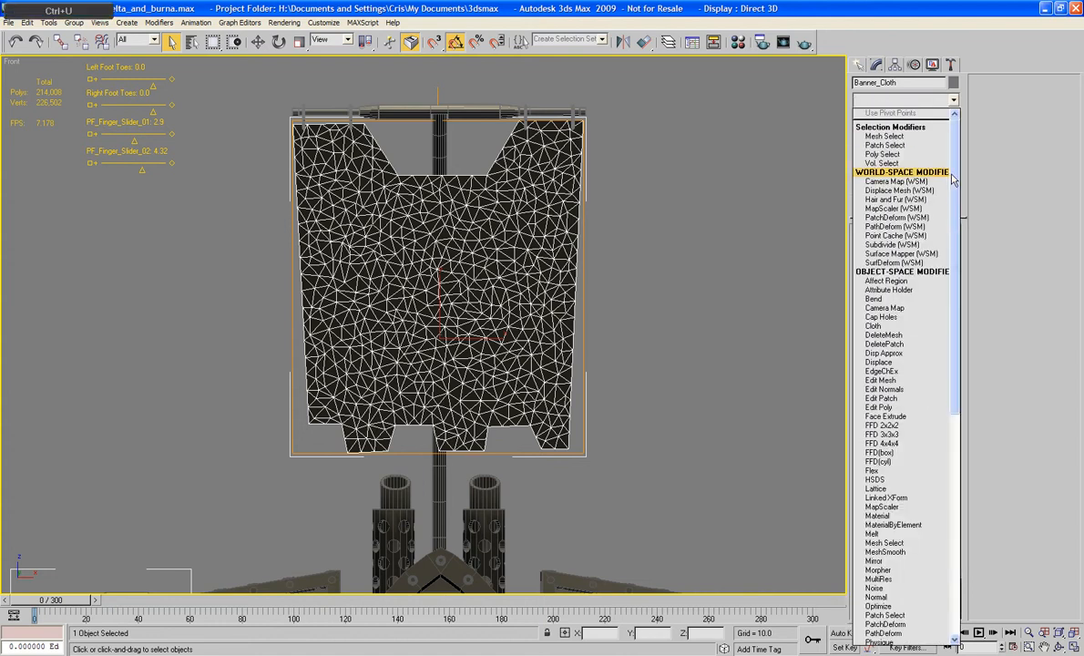
pyautogui.click(960, 416)
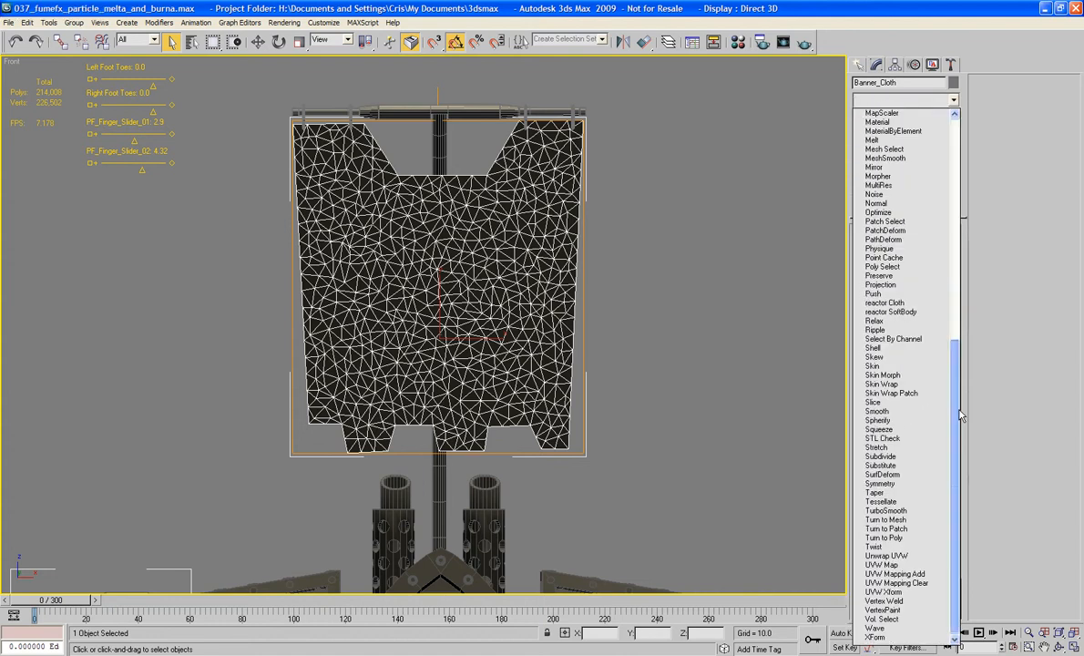
pyautogui.click(887, 555)
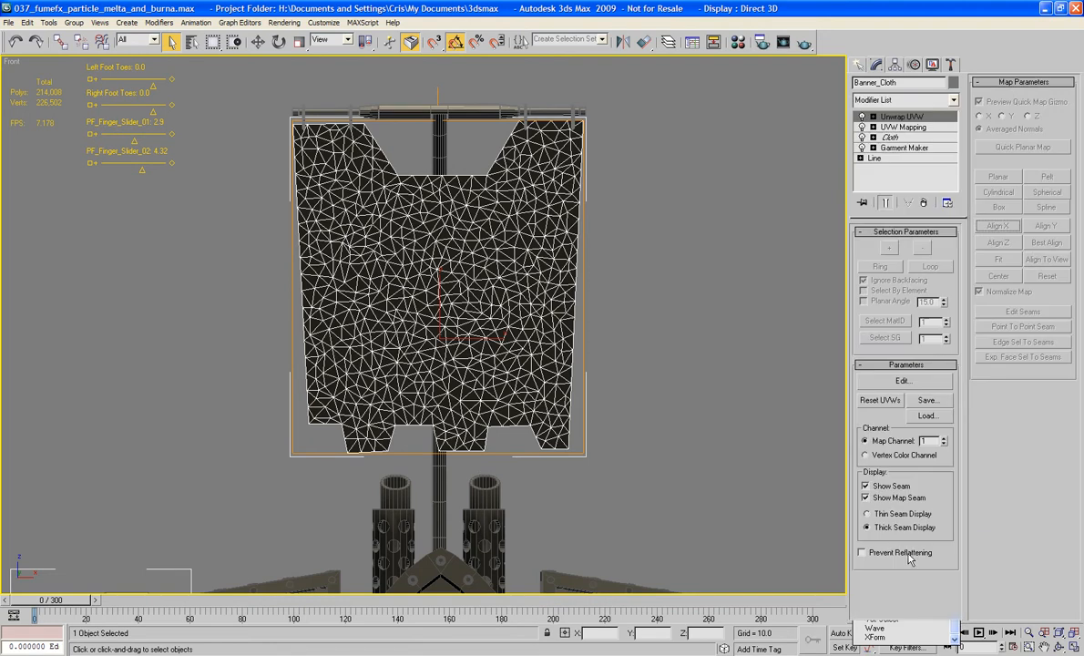
# Select all of the banner's faces at the Face level of the Unwrap UVW modifier
pyautogui.click(873, 117)
pyautogui.click(895, 147)
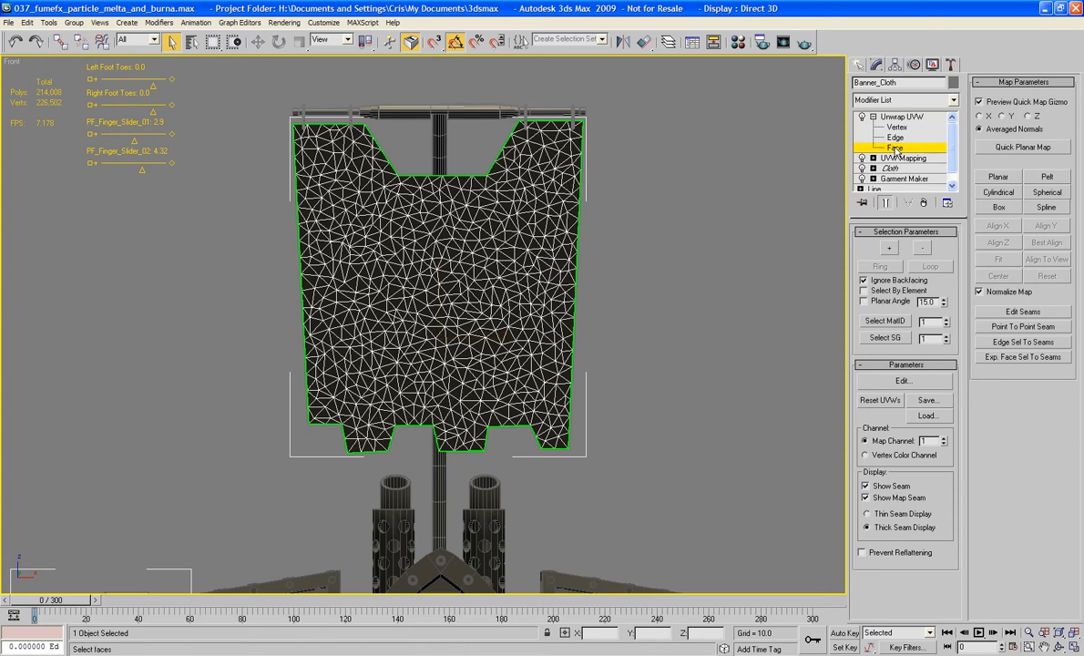
pyautogui.hotkey('ctrl', 'a')
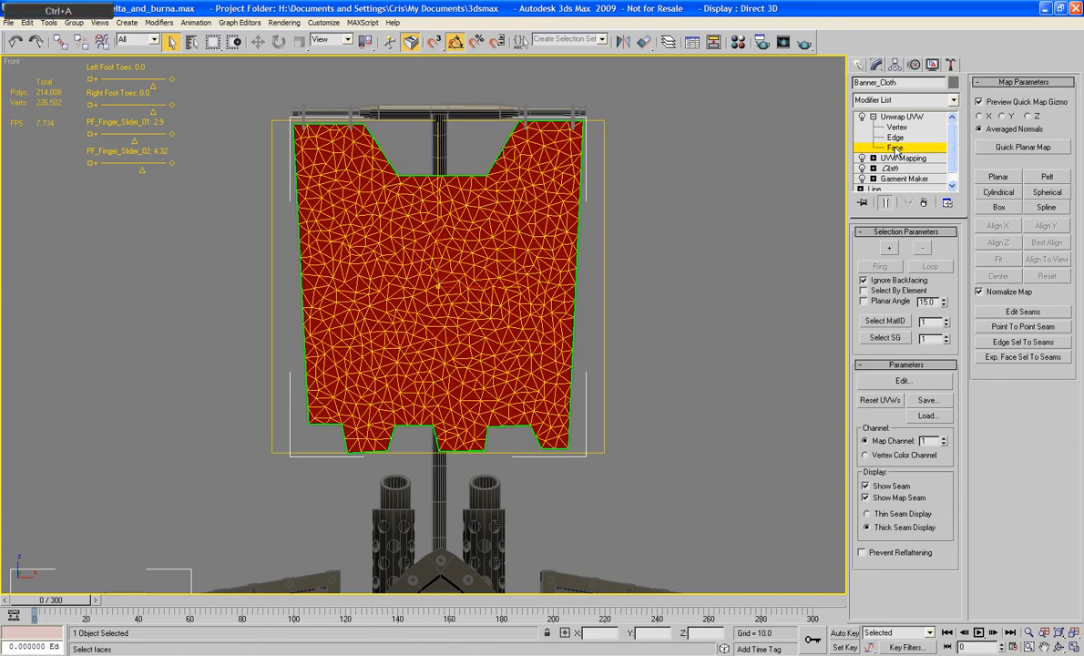
# Open the UV editor for the selected faces and hide its checker pattern background
pyautogui.click(900, 380)
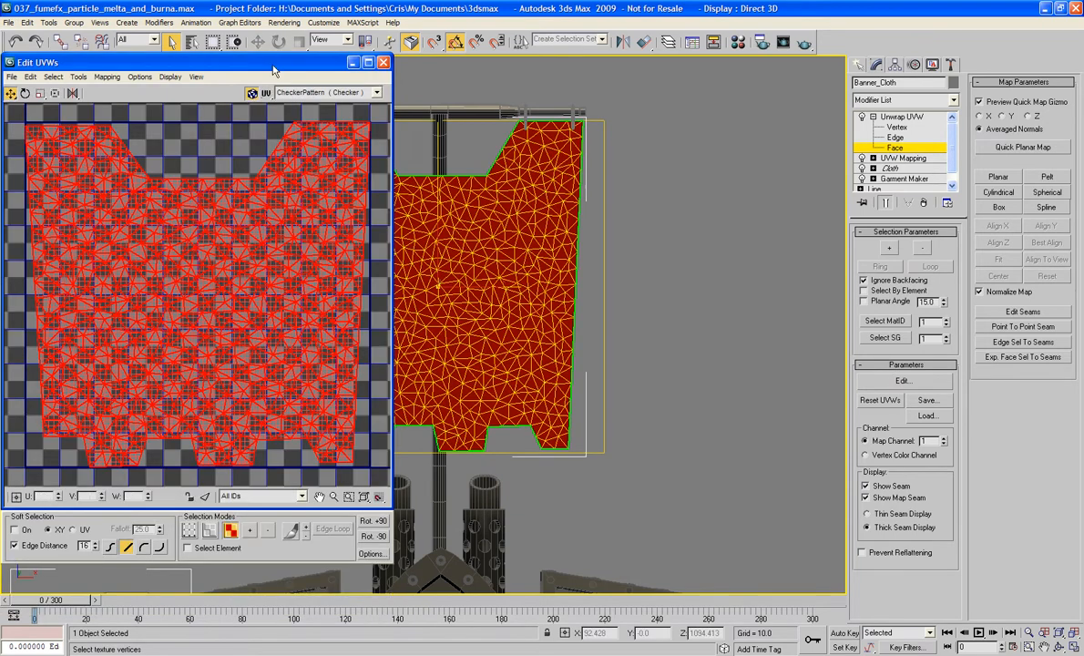
pyautogui.moveTo(274, 72); pyautogui.dragTo(600, 65)
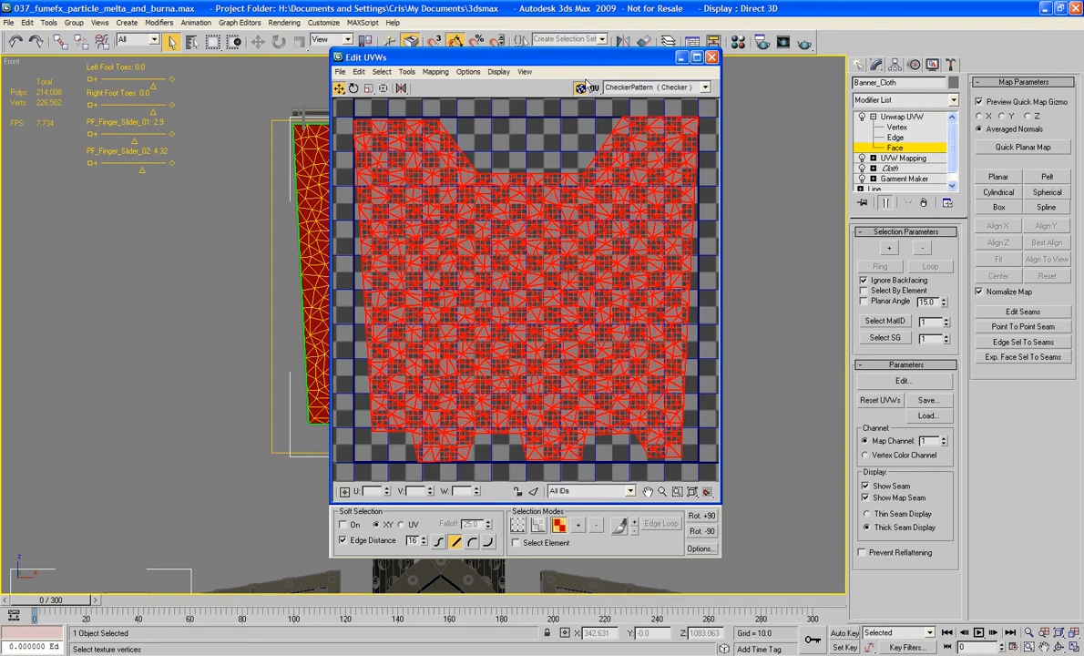
pyautogui.click(579, 87)
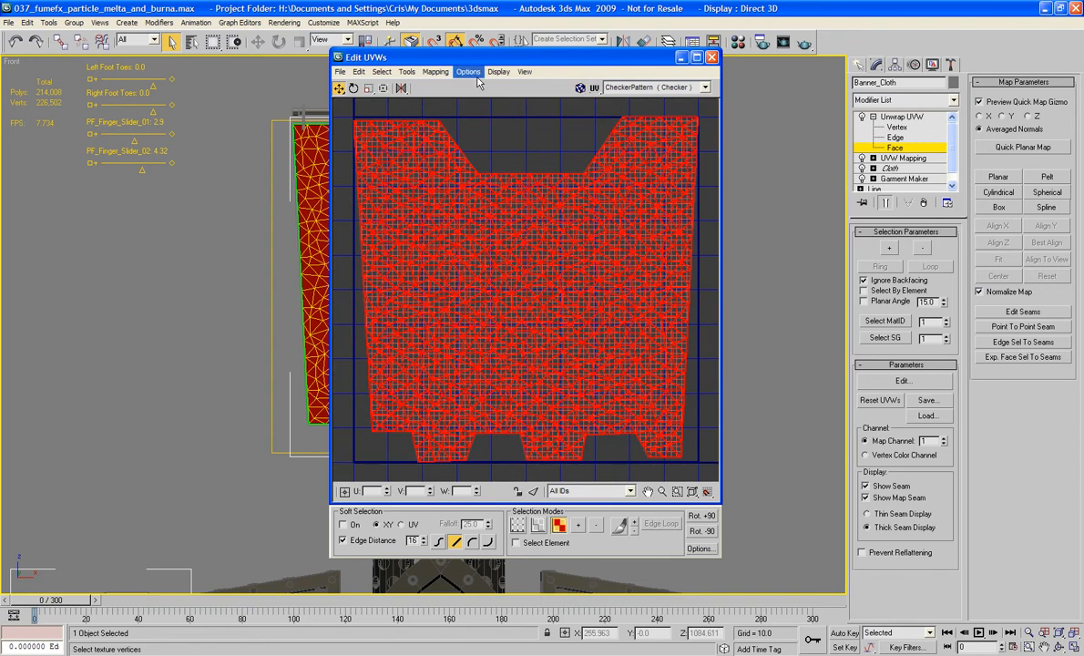
# Render the banner's UVW template at a width and height of 2048
pyautogui.click(408, 72)
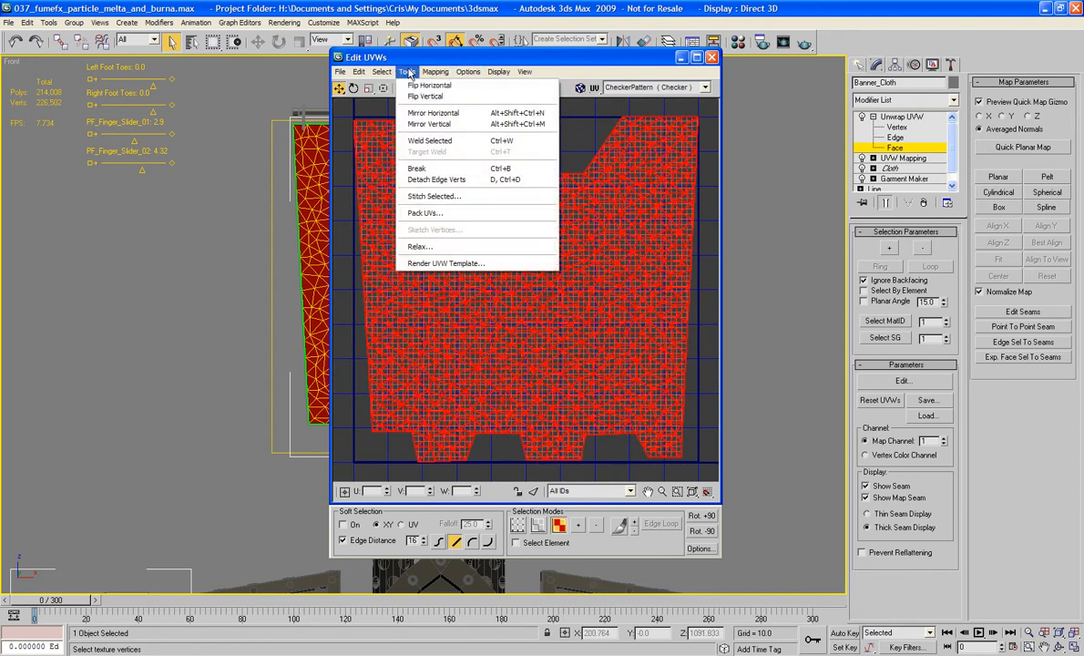
pyautogui.click(445, 263)
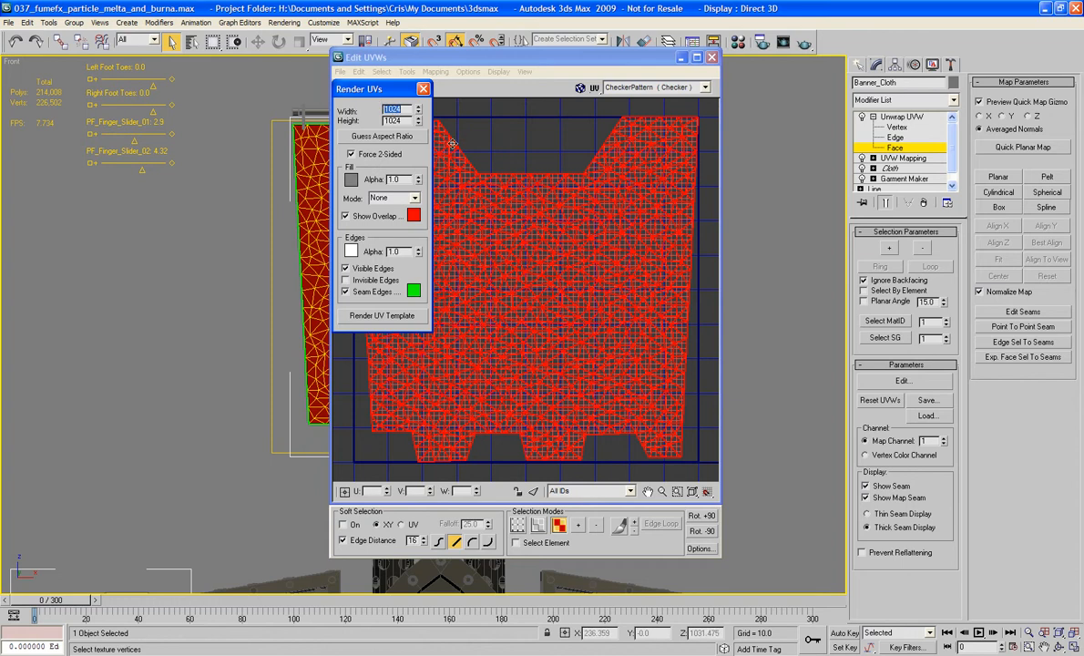
pyautogui.press('Up')
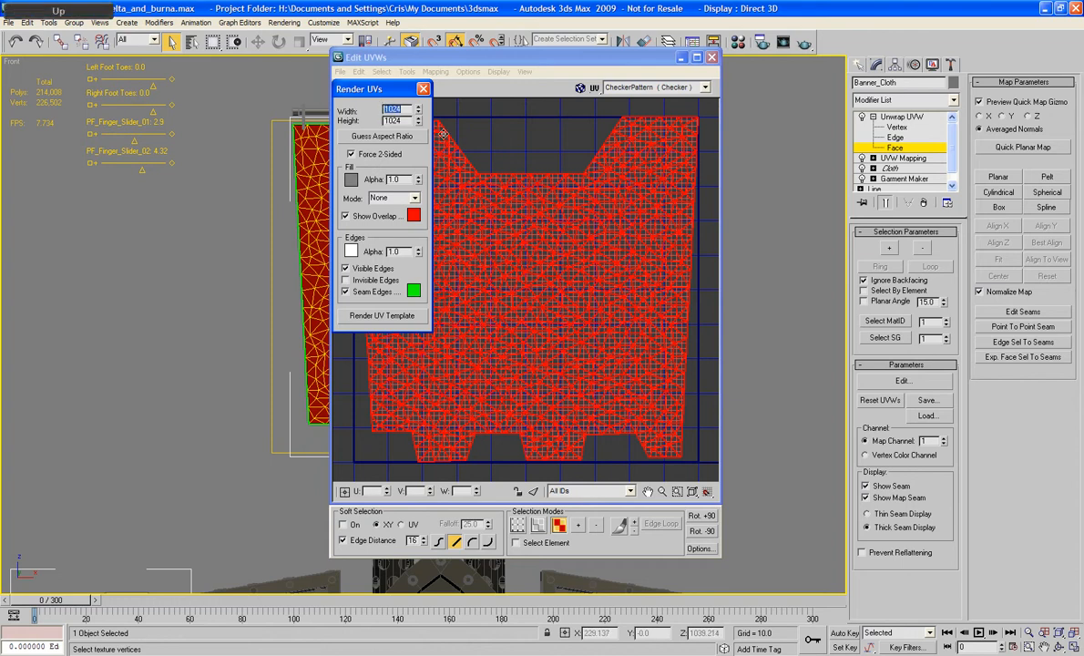
pyautogui.write('2048')
pyautogui.press('Tab')
pyautogui.write('20')
pyautogui.click(372, 316)
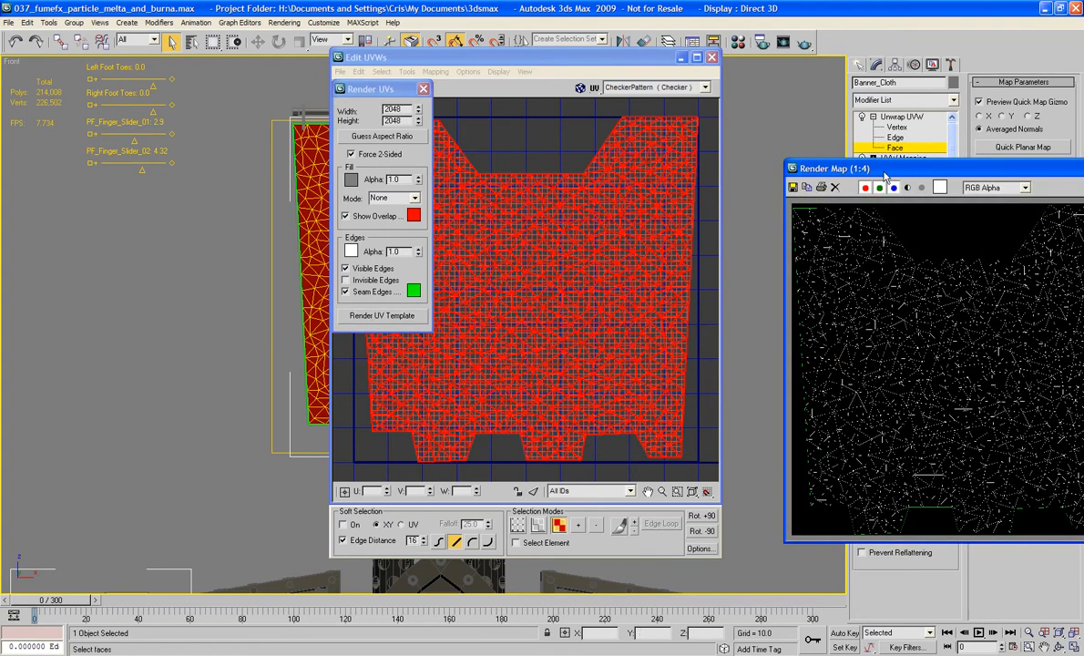
# Enlarge the rendered UV map and examine its wireframe lines at different zoom levels
pyautogui.moveTo(823, 168); pyautogui.dragTo(406, 111)
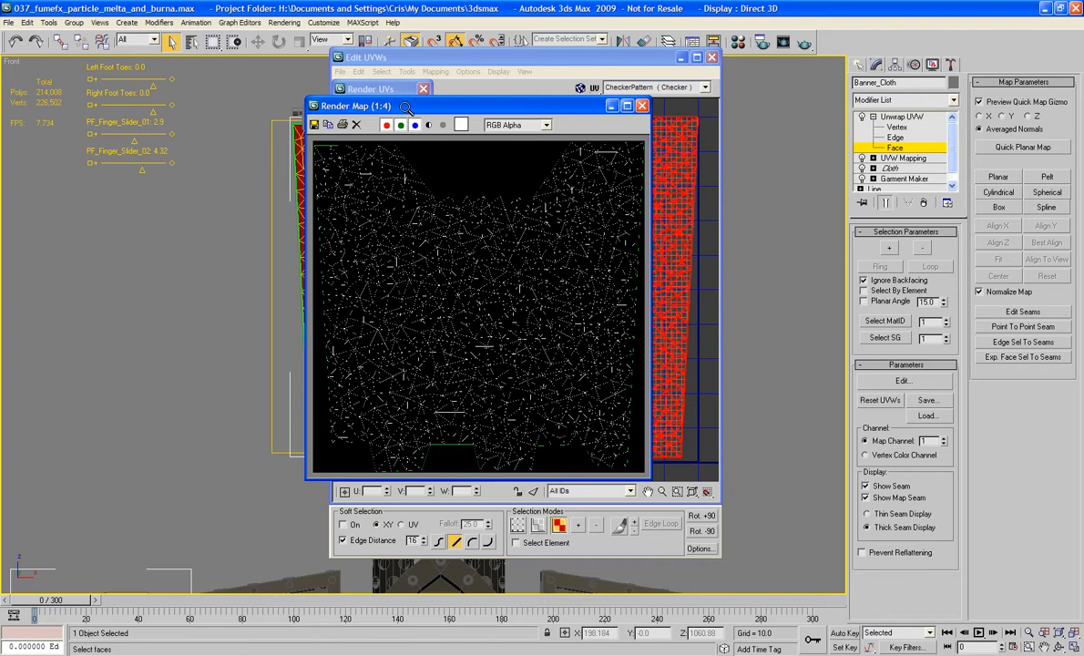
pyautogui.press('ctrl+KP_Add')
pyautogui.doubleClick(406, 111)
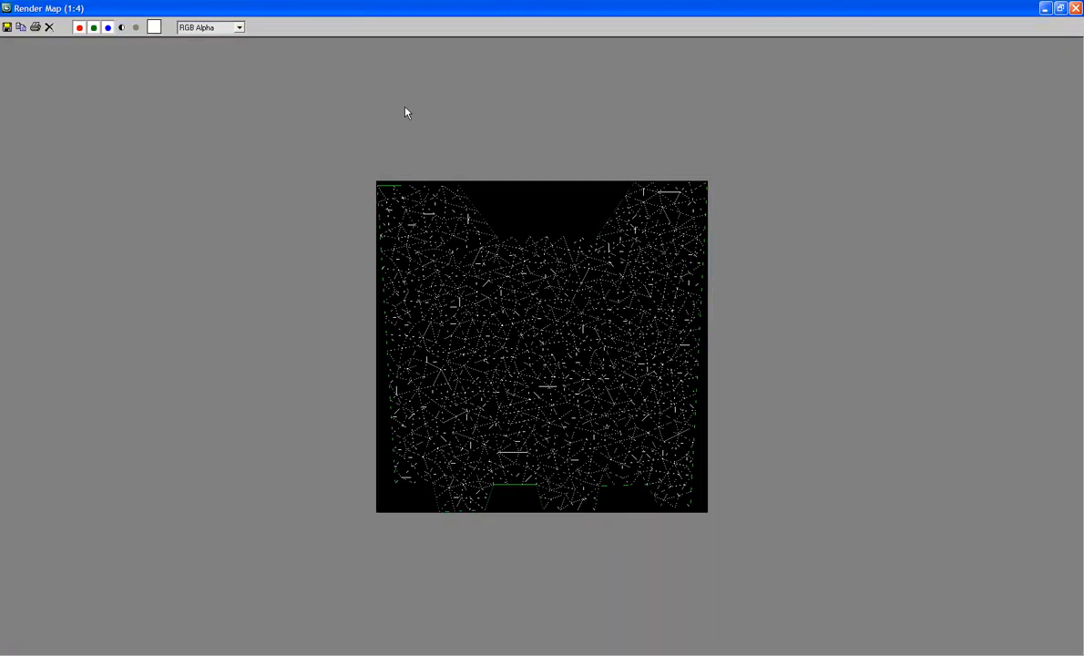
pyautogui.scroll(2, 406, 112)
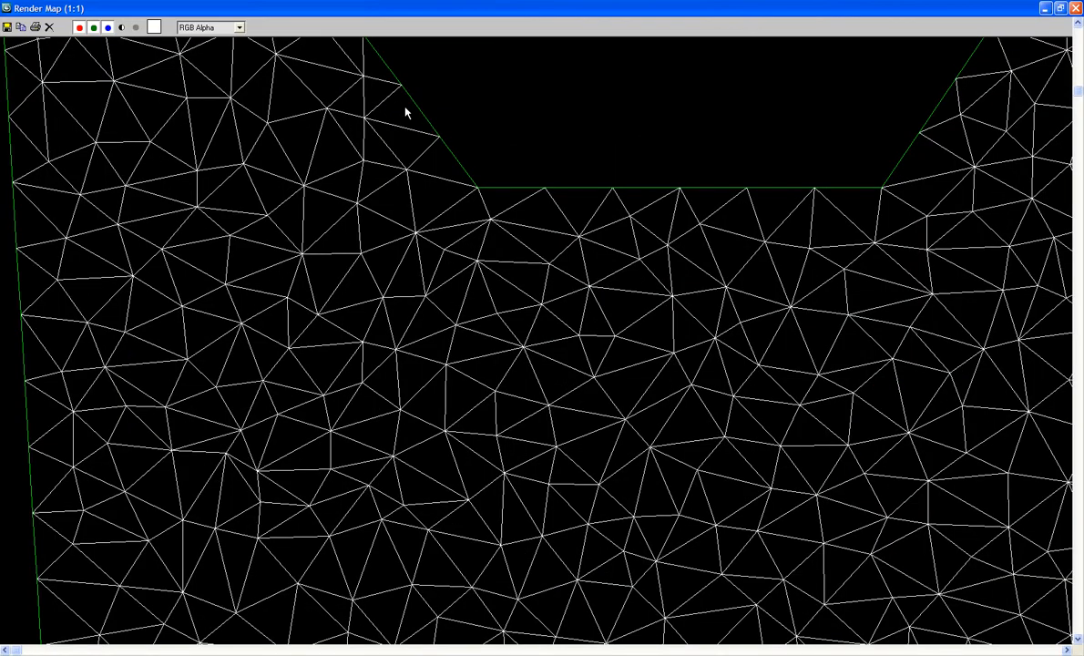
pyautogui.scroll(-1, 406, 112)
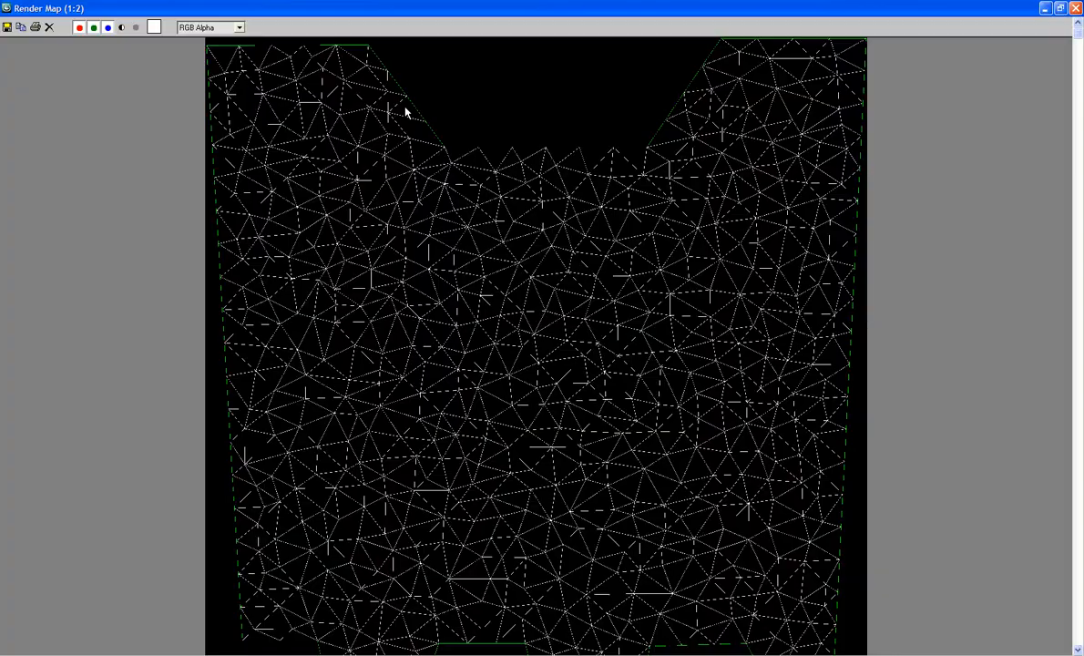
pyautogui.scroll(1, 406, 112)
pyautogui.scroll(-3, 407, 112)
pyautogui.scroll(2, 406, 112)
# Start saving the rendered map and create a folder named "mapping images" inside the d2 project folder as its location
pyautogui.click(7, 27)
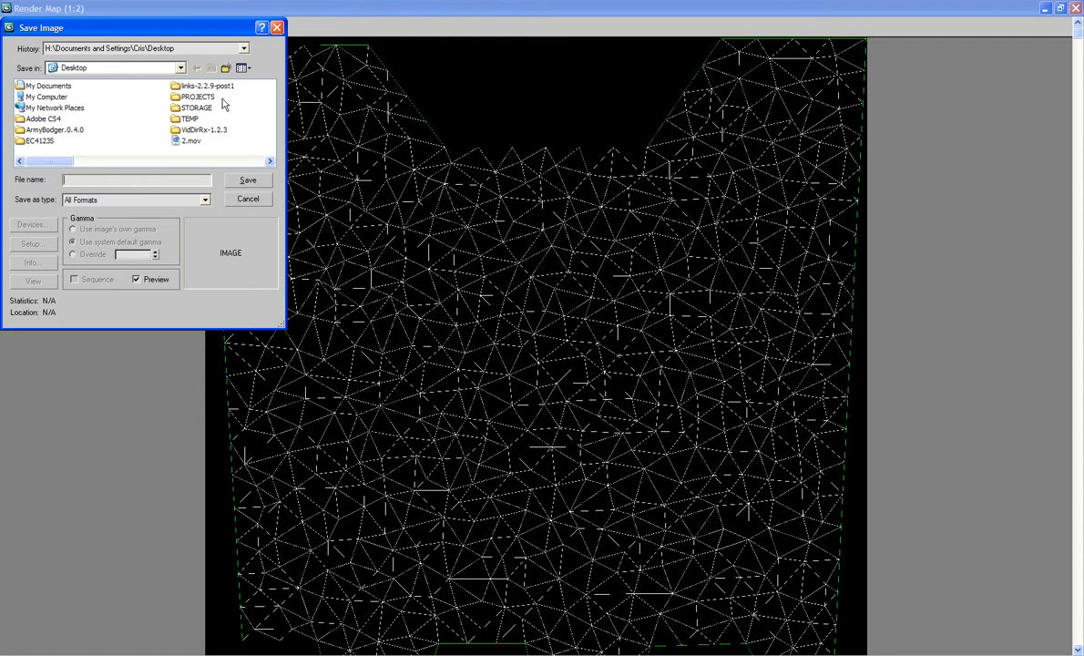
pyautogui.click(243, 48)
pyautogui.click(111, 85)
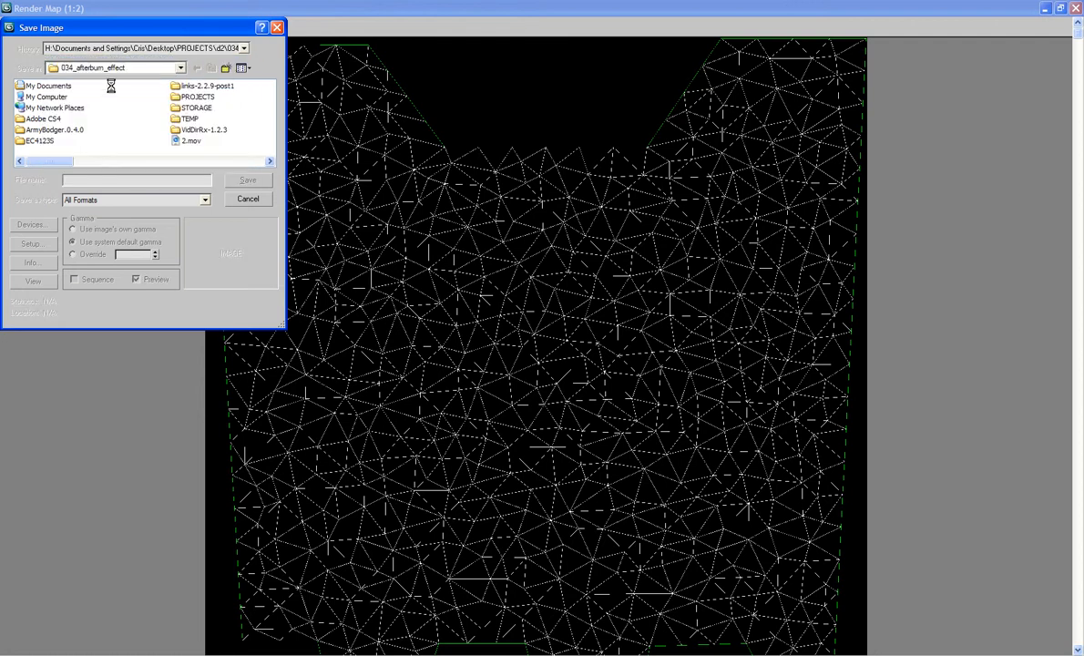
pyautogui.click(208, 69)
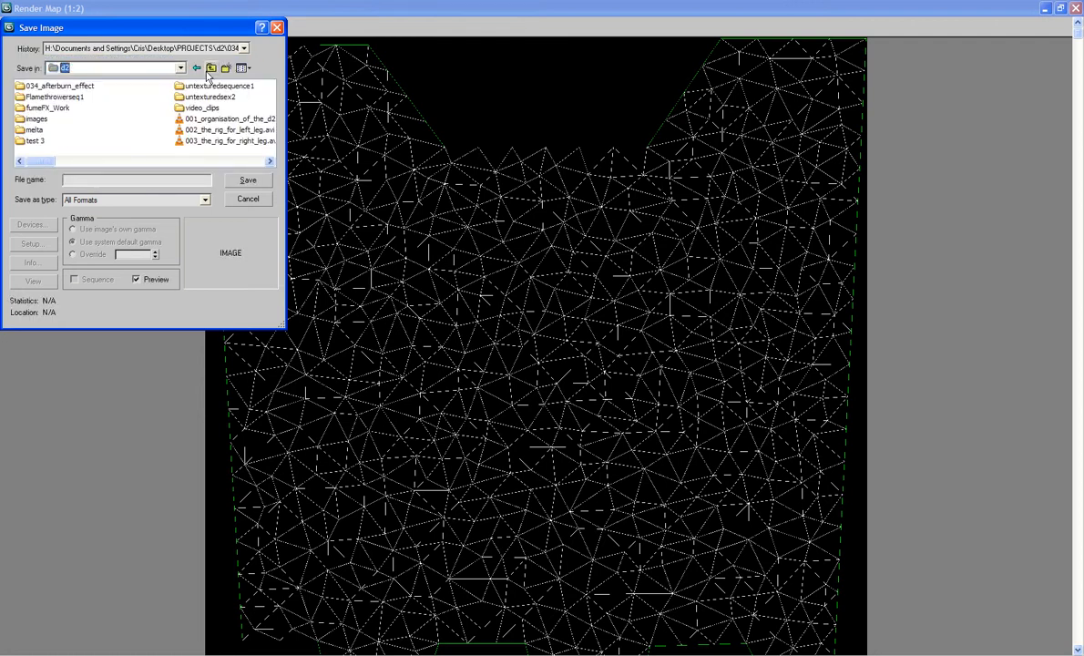
pyautogui.click(199, 123)
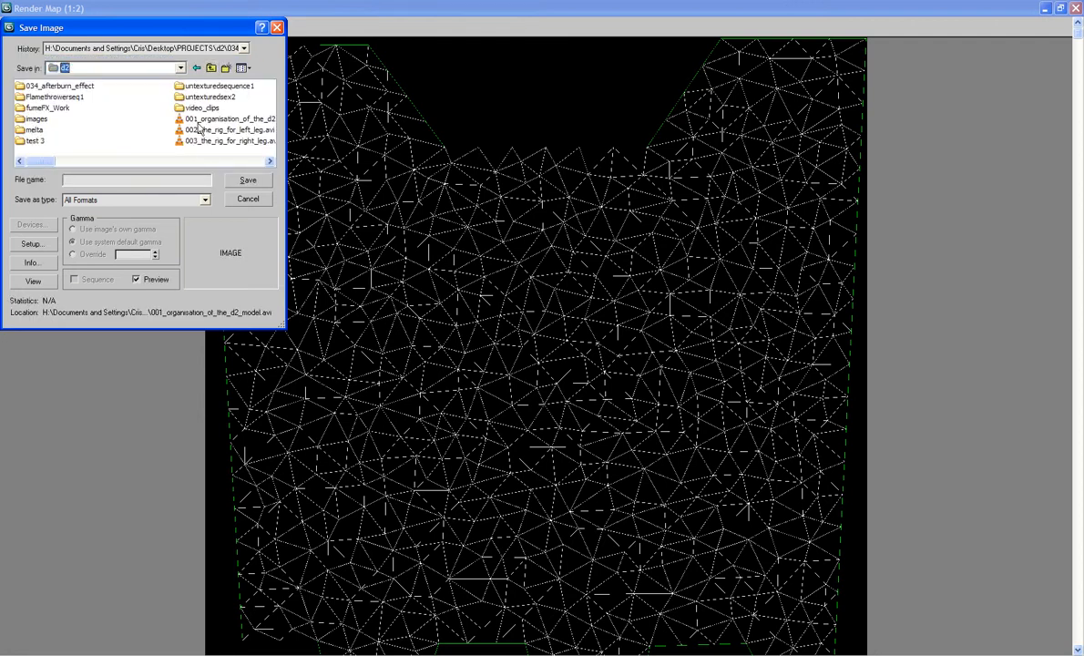
pyautogui.rightClick(198, 123)
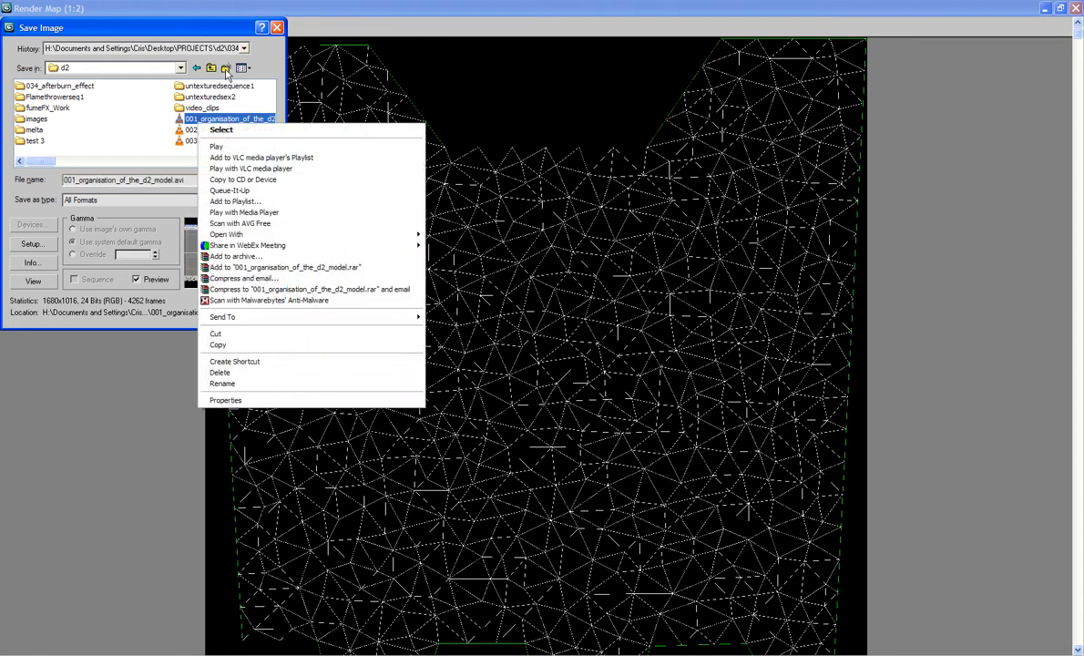
pyautogui.click(226, 69)
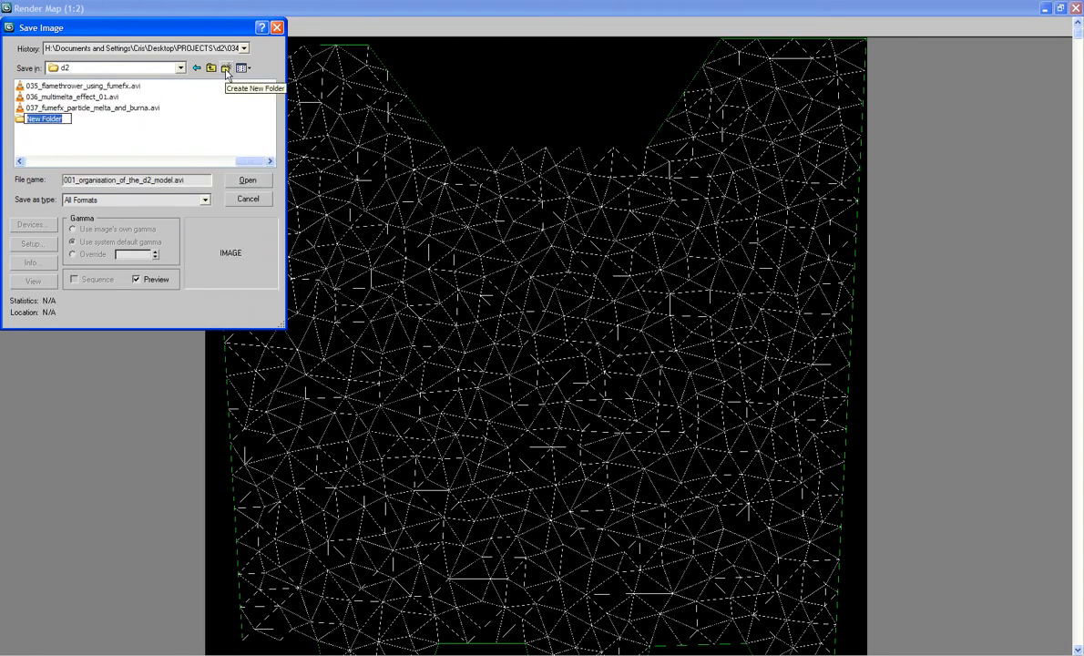
pyautogui.write('mapping ')
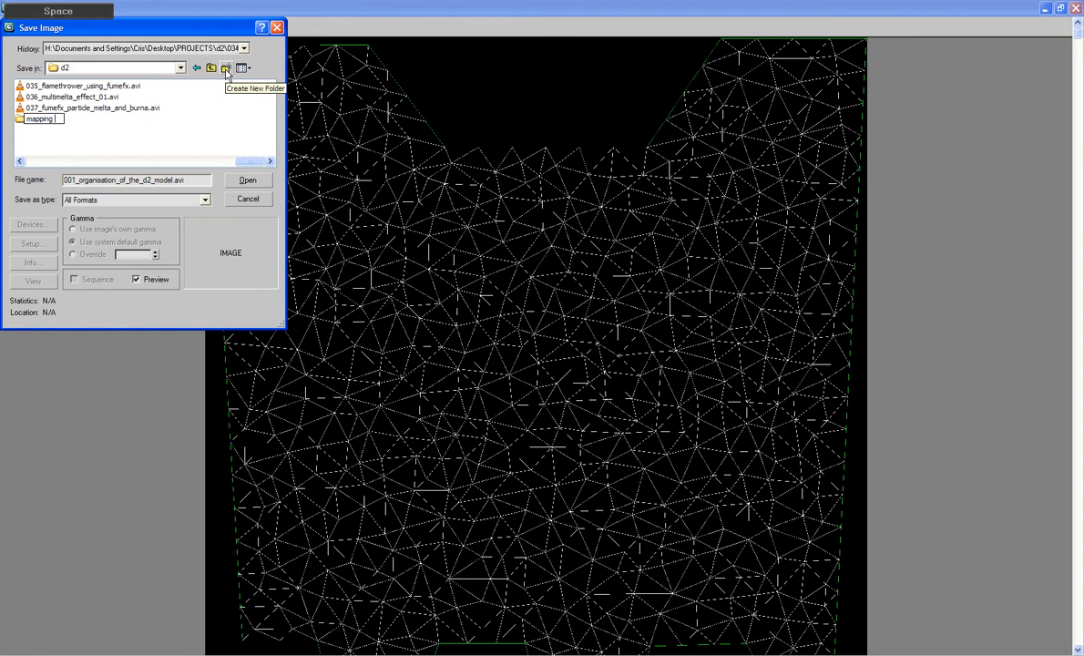
pyautogui.write('images')
pyautogui.press('Return')
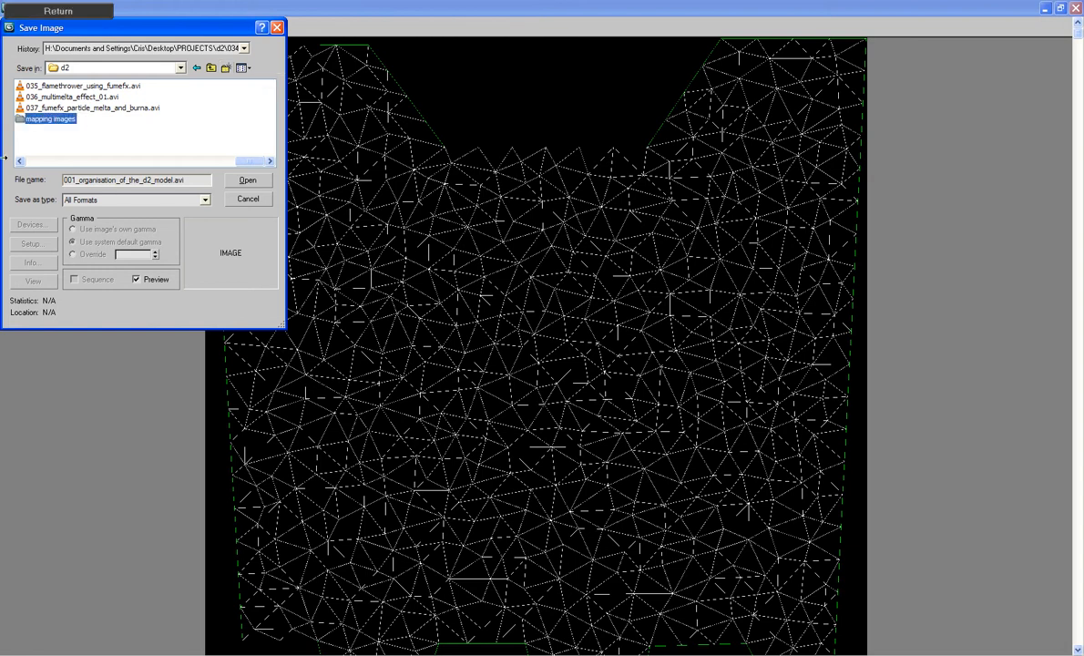
pyautogui.doubleClick(24, 119)
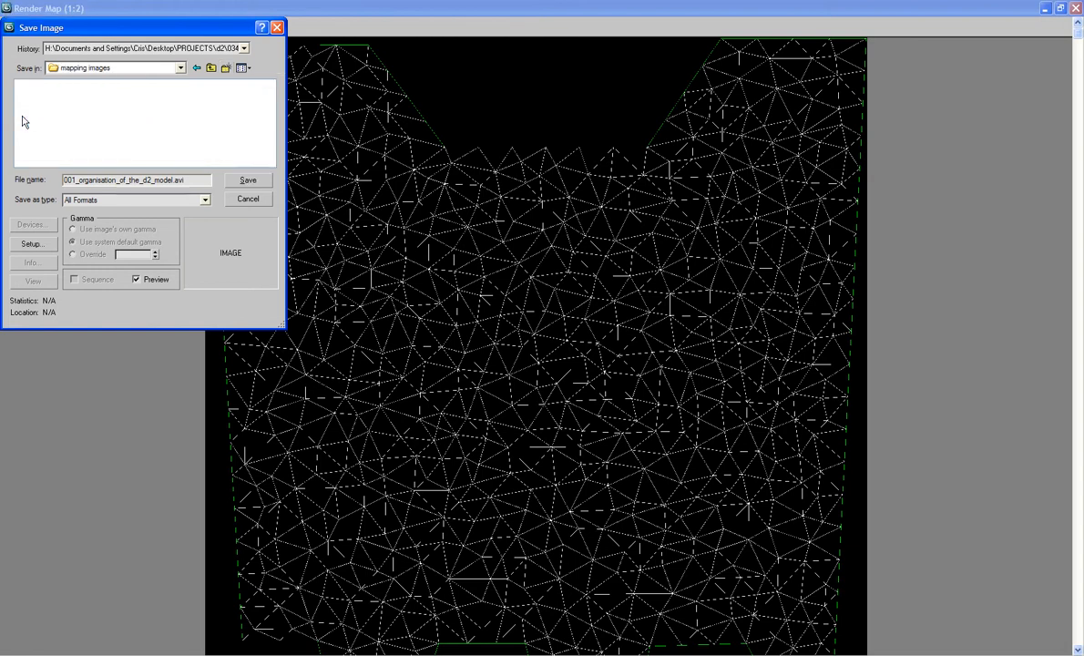
# Save the rendered map as a JPEG file named "untextured banner" with the default JPEG settings
pyautogui.doubleClick(167, 179)
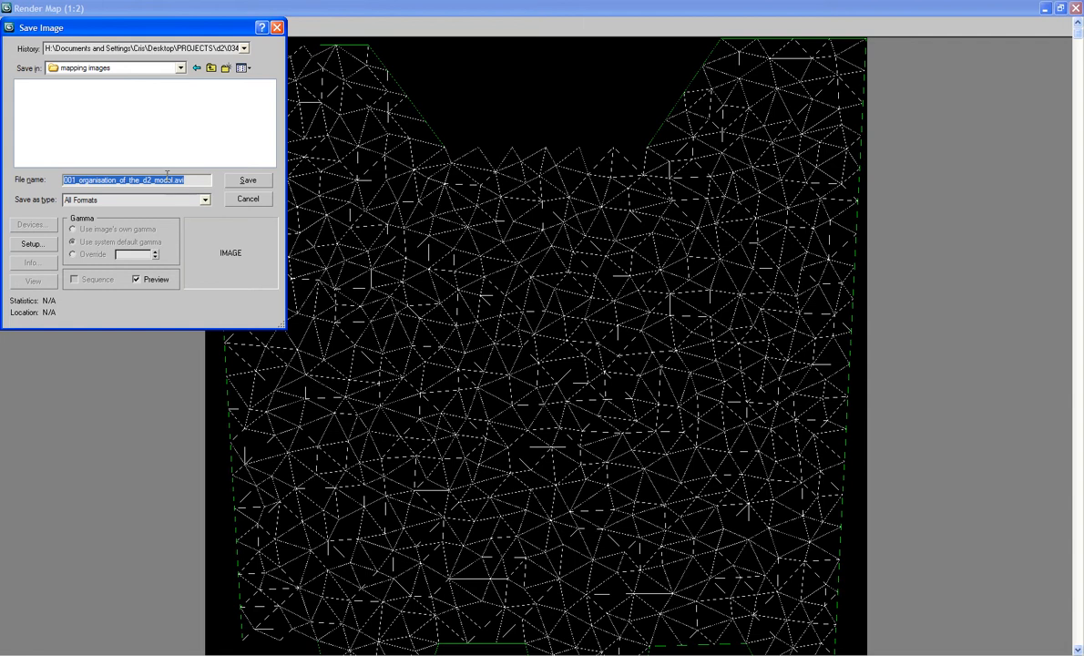
pyautogui.write('untex')
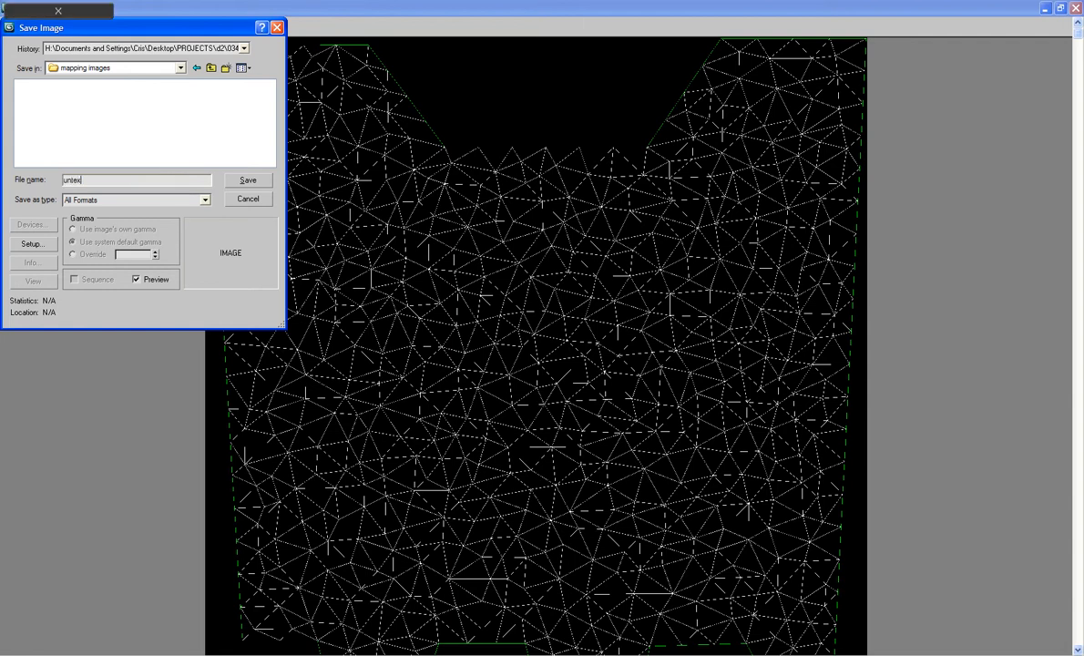
pyautogui.write('tured banner')
pyautogui.press('Tab')
pyautogui.press('j')
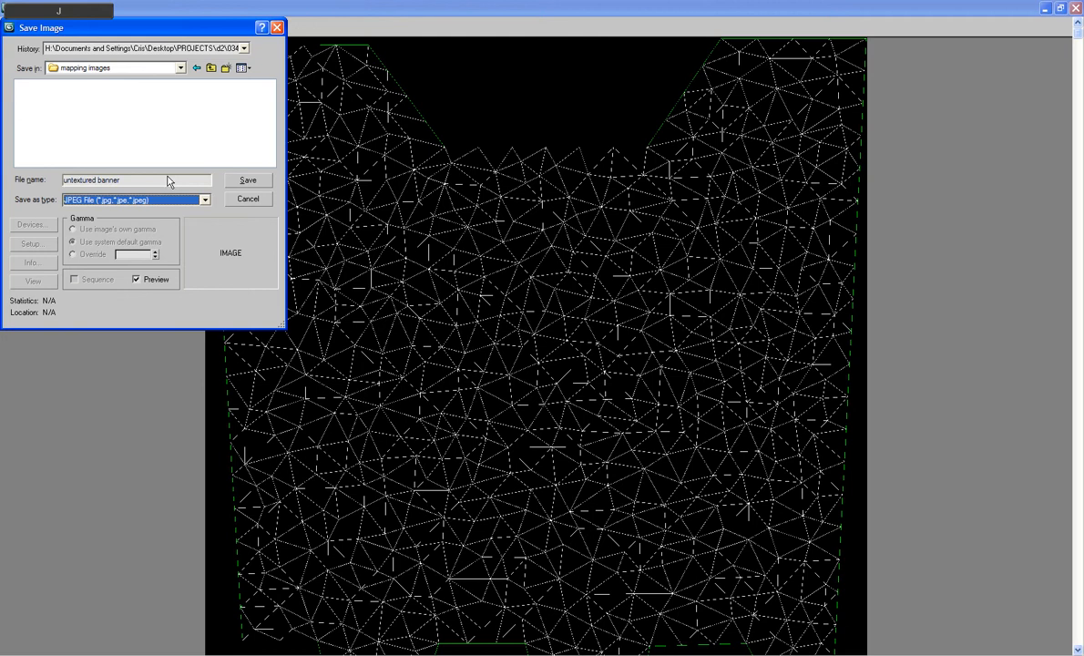
pyautogui.press('Return')
pyautogui.press('Return')
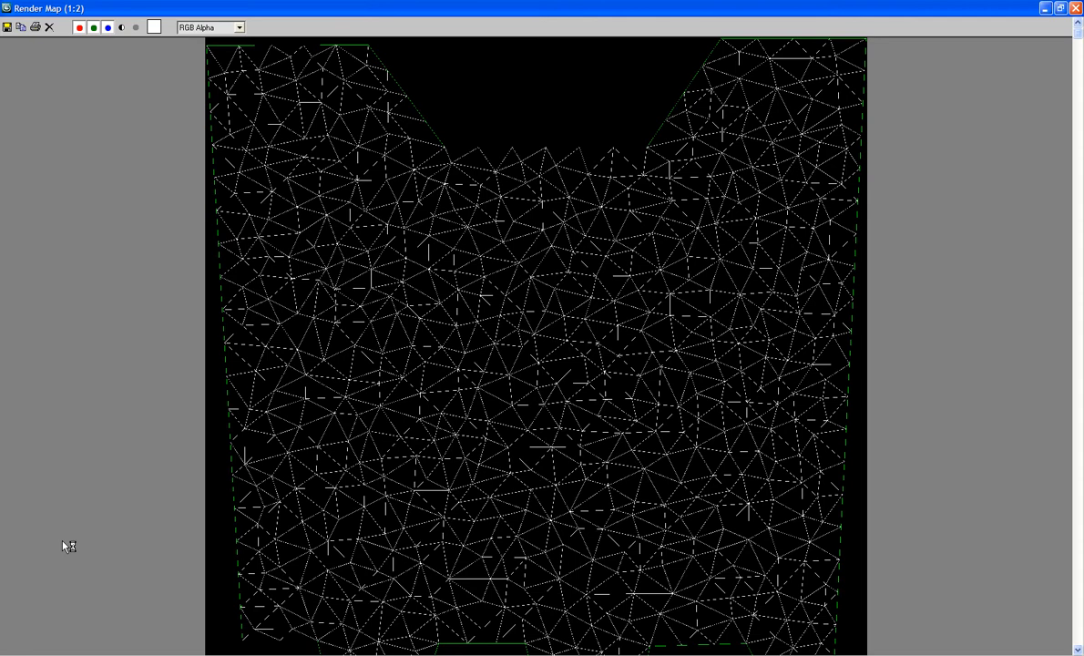
# Close the rendered map, the UV render settings and the UV editor, and leave the Unwrap UVW Face level
pyautogui.click(1076, 9)
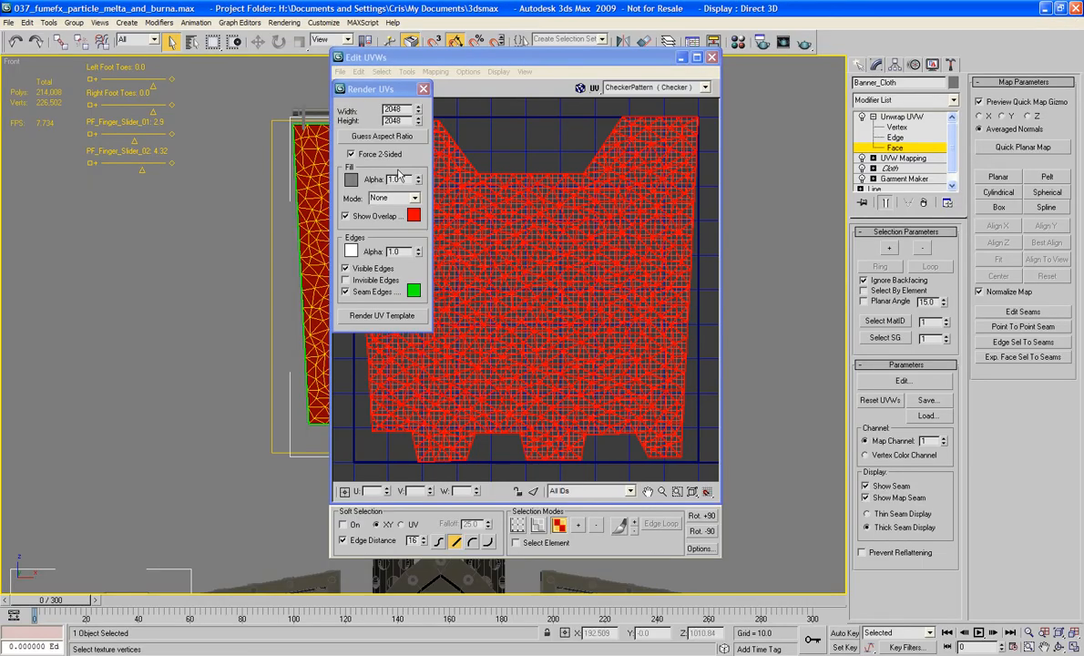
pyautogui.click(423, 88)
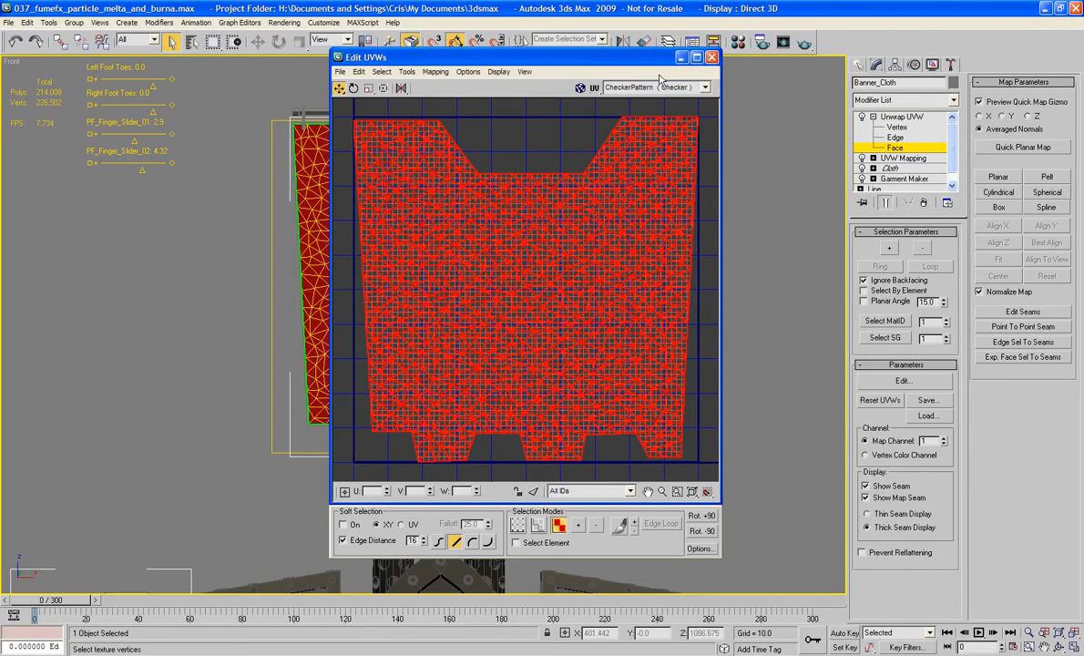
pyautogui.click(712, 57)
pyautogui.click(902, 117)
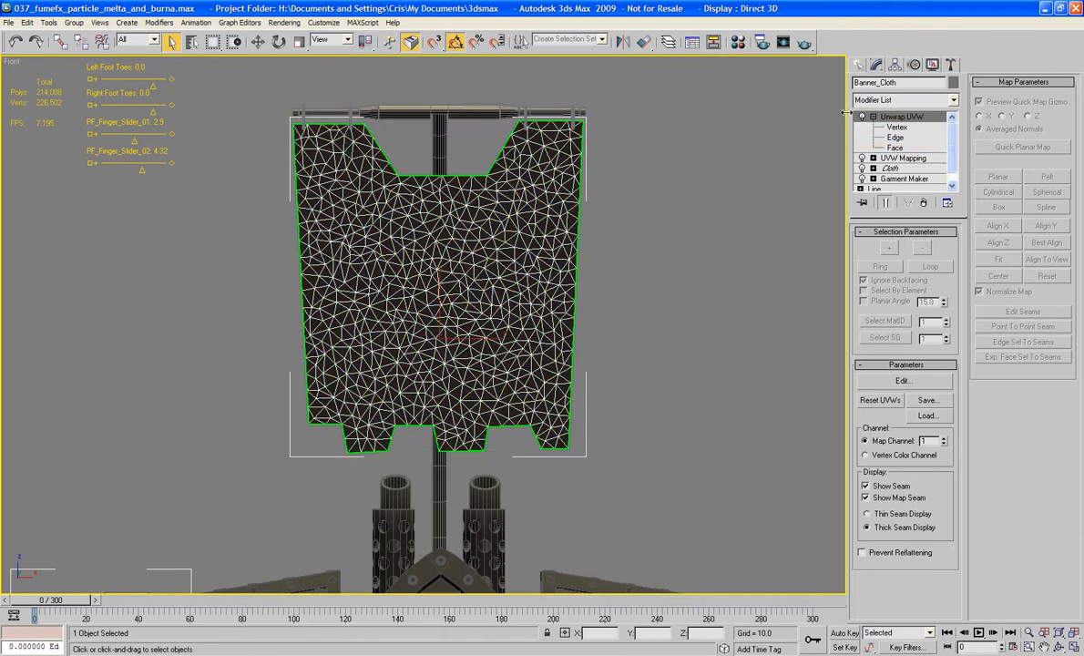
# Hide the edged-faces wireframe in the Front view, deselect the banner cloth and open the Material Editor
pyautogui.press('F4')
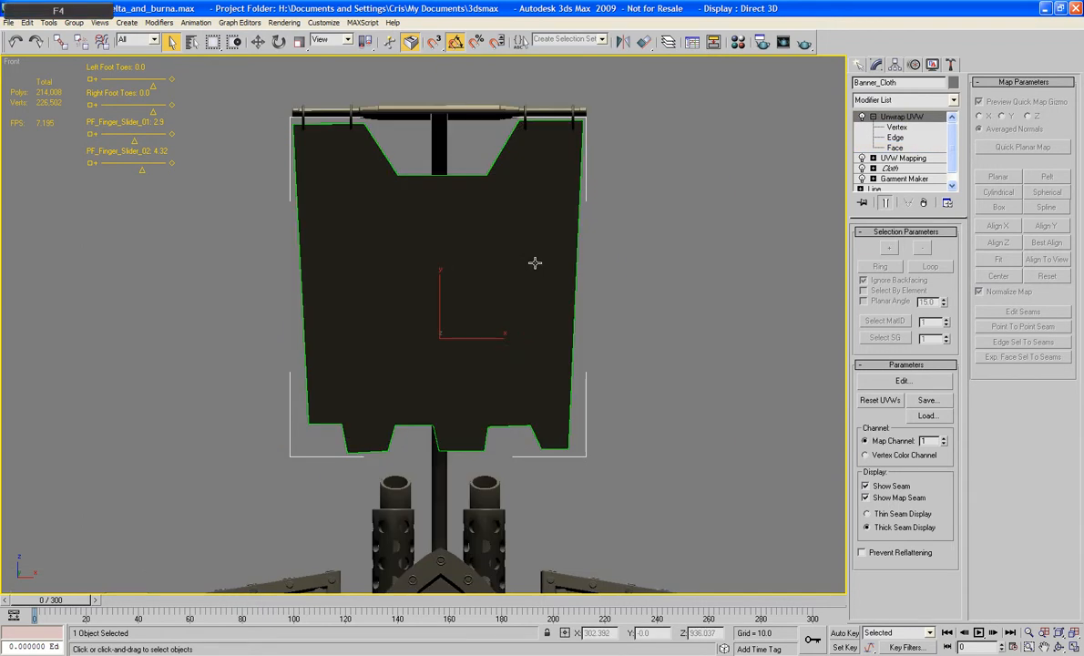
pyautogui.click(101, 388)
pyautogui.press('m')
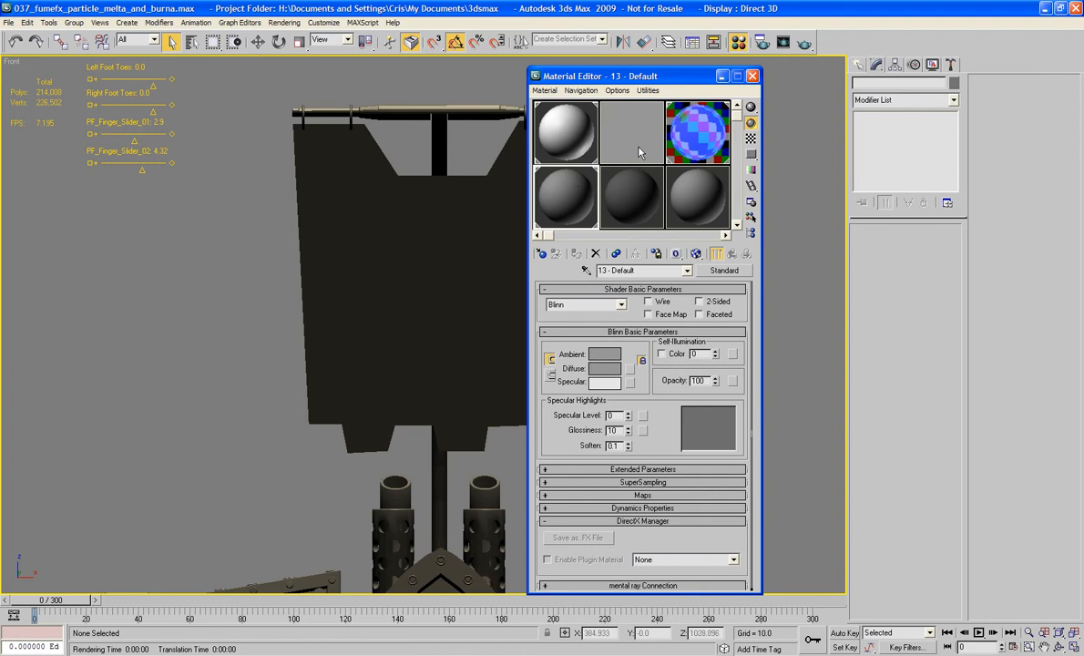
# Change the Light Spot map in the second sample slot to a Raytrace map
pyautogui.click(617, 138)
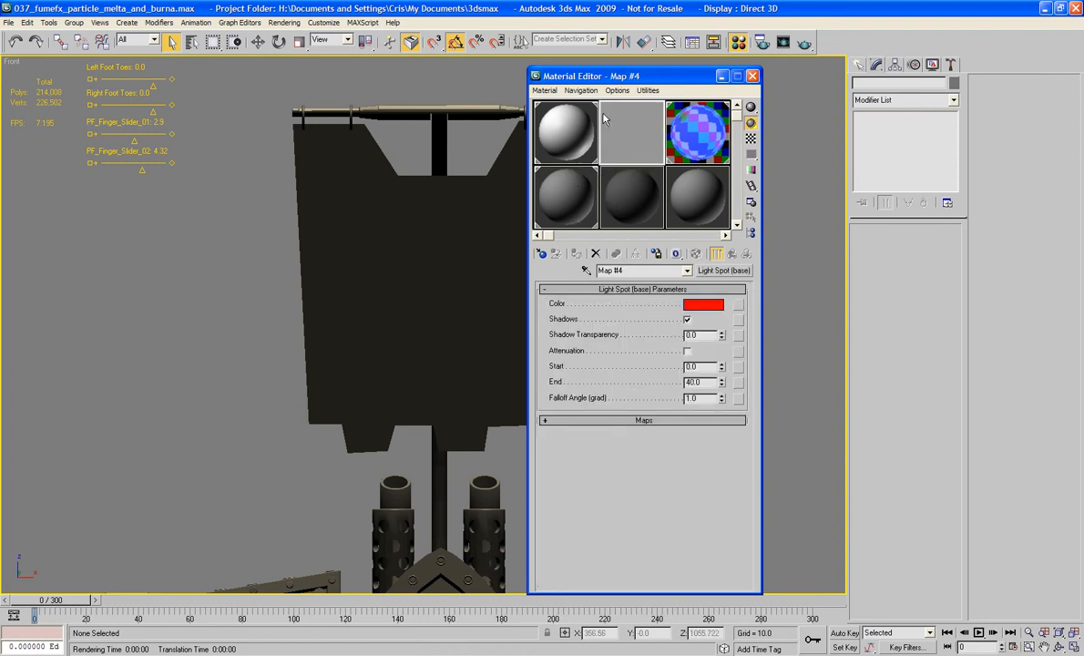
pyautogui.click(723, 271)
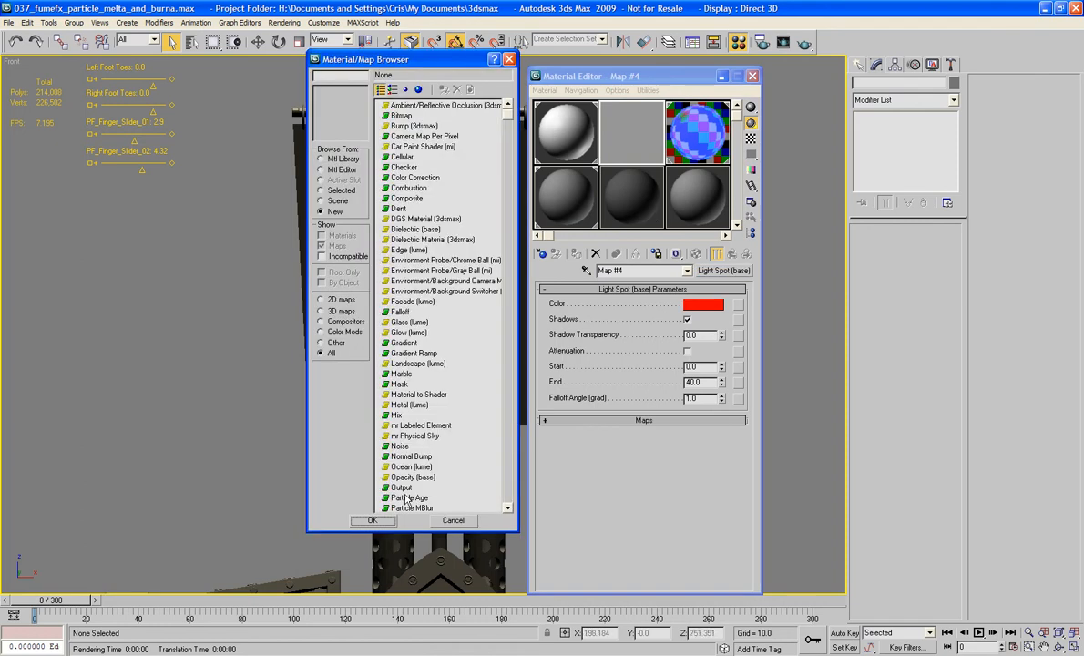
pyautogui.click(393, 344)
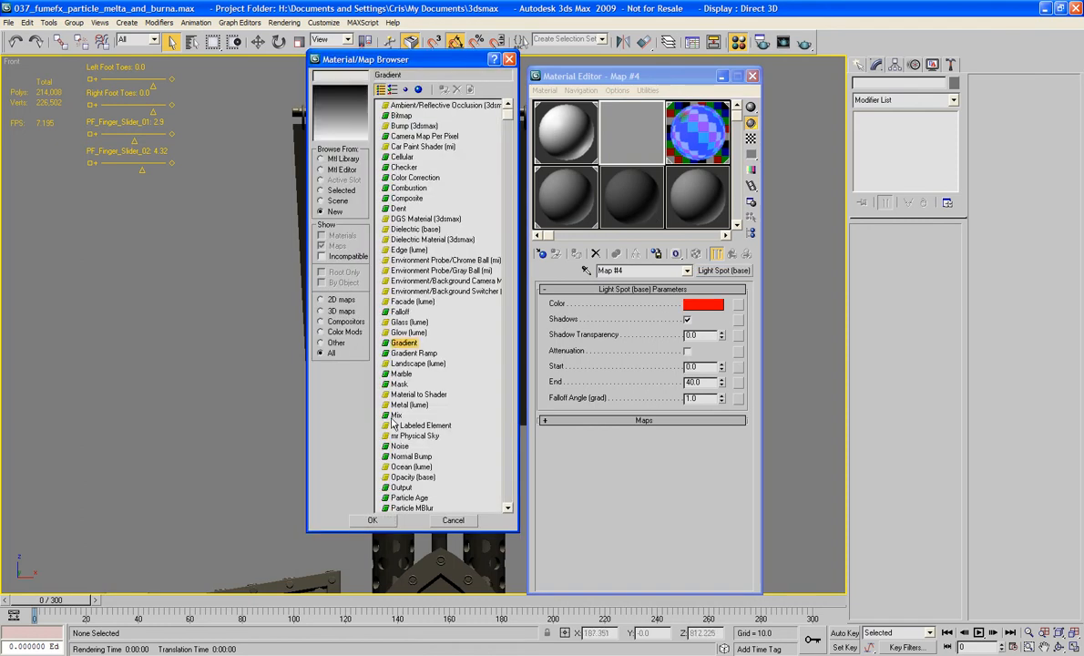
pyautogui.scroll(-3, 397, 437)
pyautogui.doubleClick(397, 462)
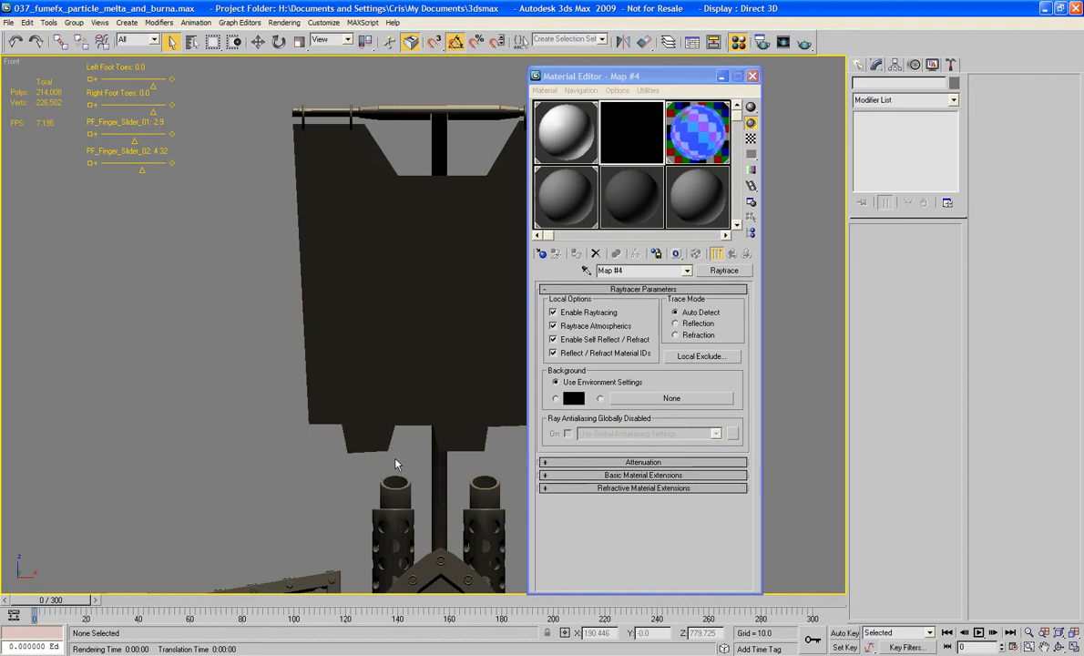
pyautogui.click(644, 142)
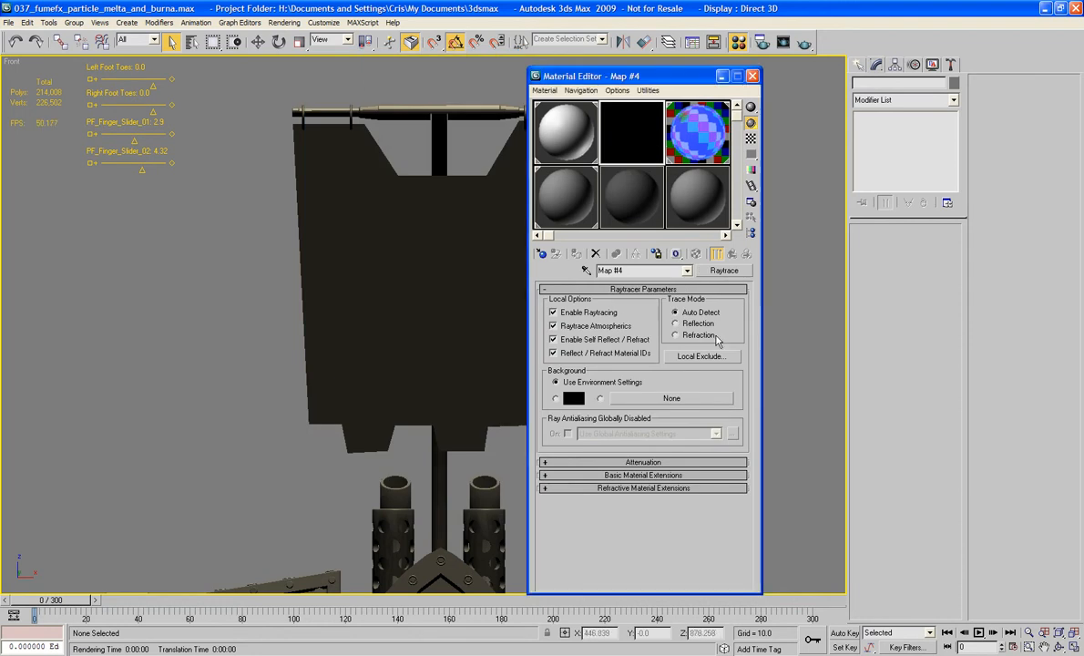
pyautogui.click(722, 272)
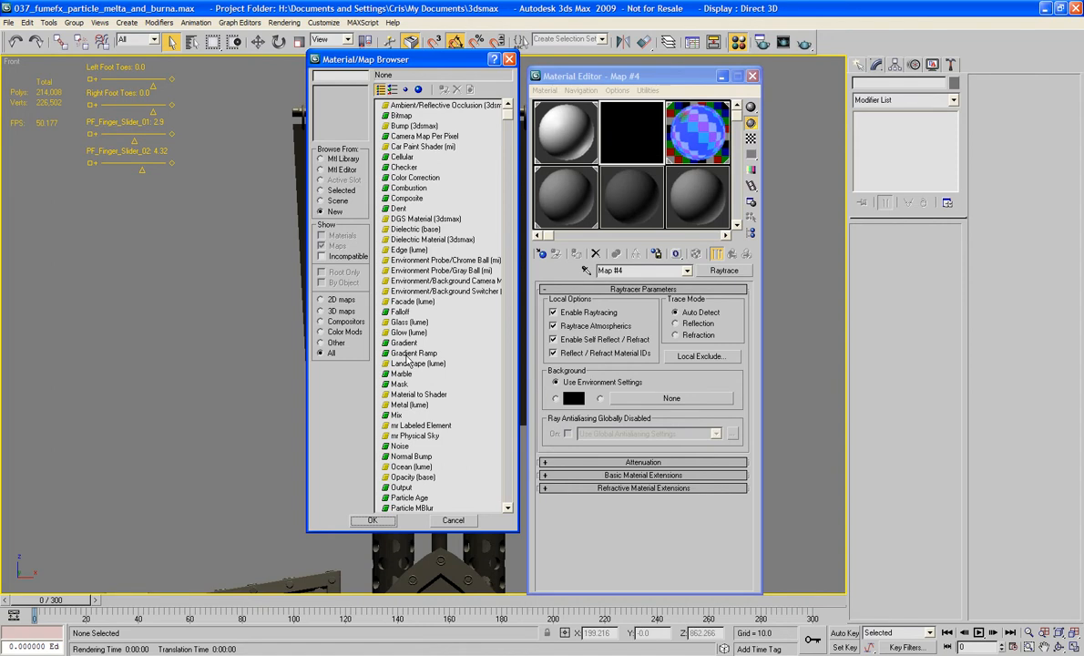
pyautogui.scroll(-4, 407, 364)
pyautogui.scroll(-2, 410, 483)
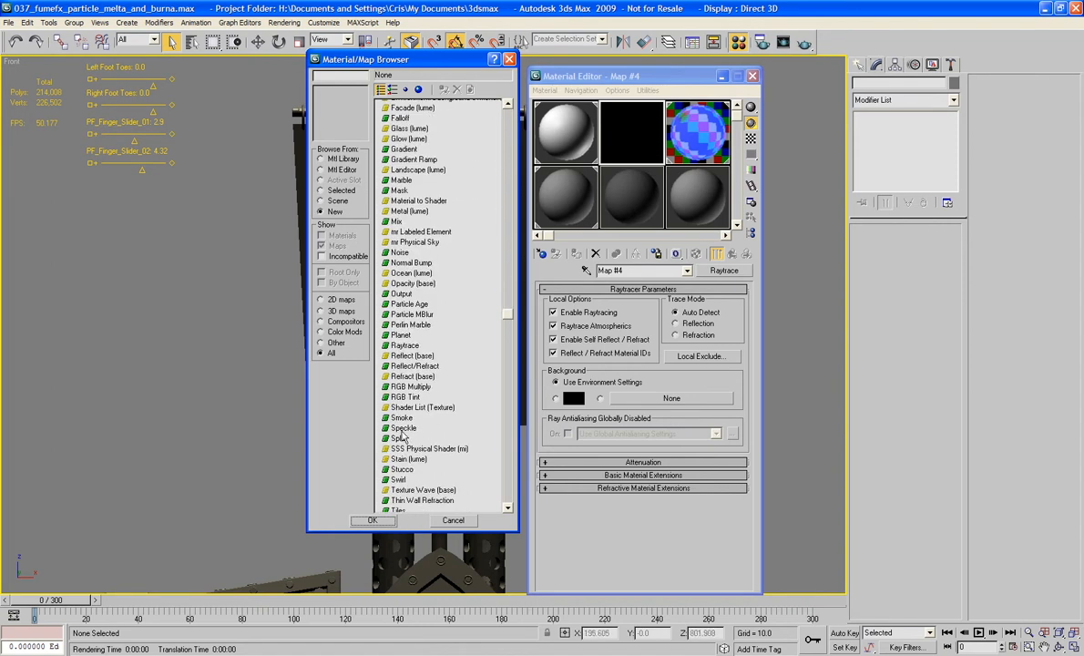
pyautogui.scroll(2, 441, 429)
pyautogui.scroll(3, 441, 419)
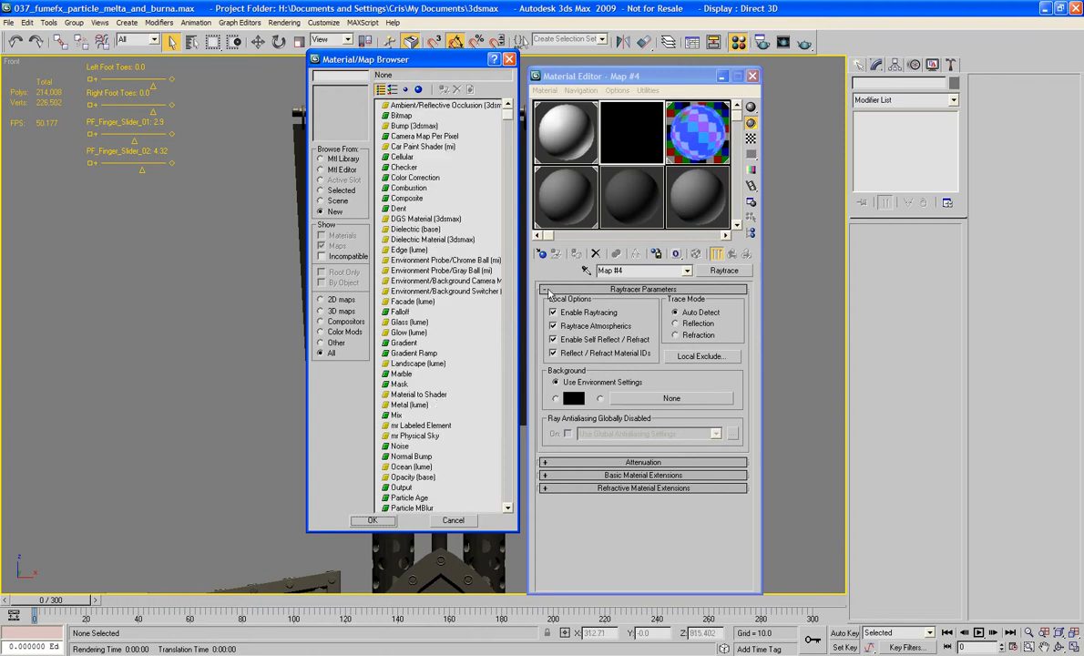
pyautogui.click(509, 59)
# Replace the map in the second sample slot with a copy of the 13 - Default material and name it "Banner"
pyautogui.click(624, 145)
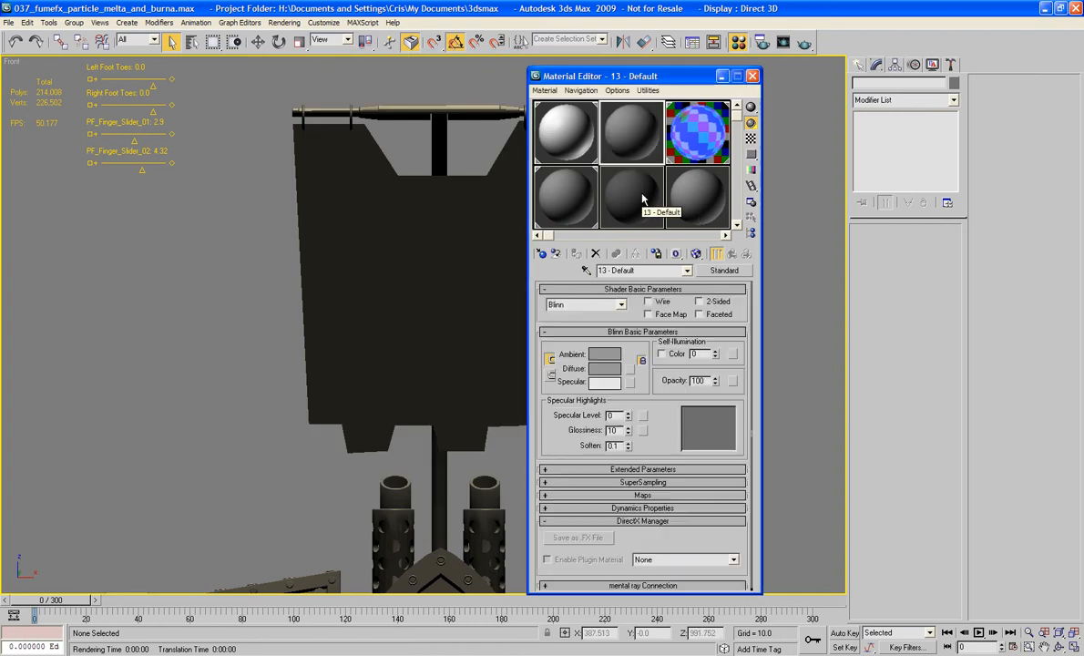
pyautogui.click(641, 270)
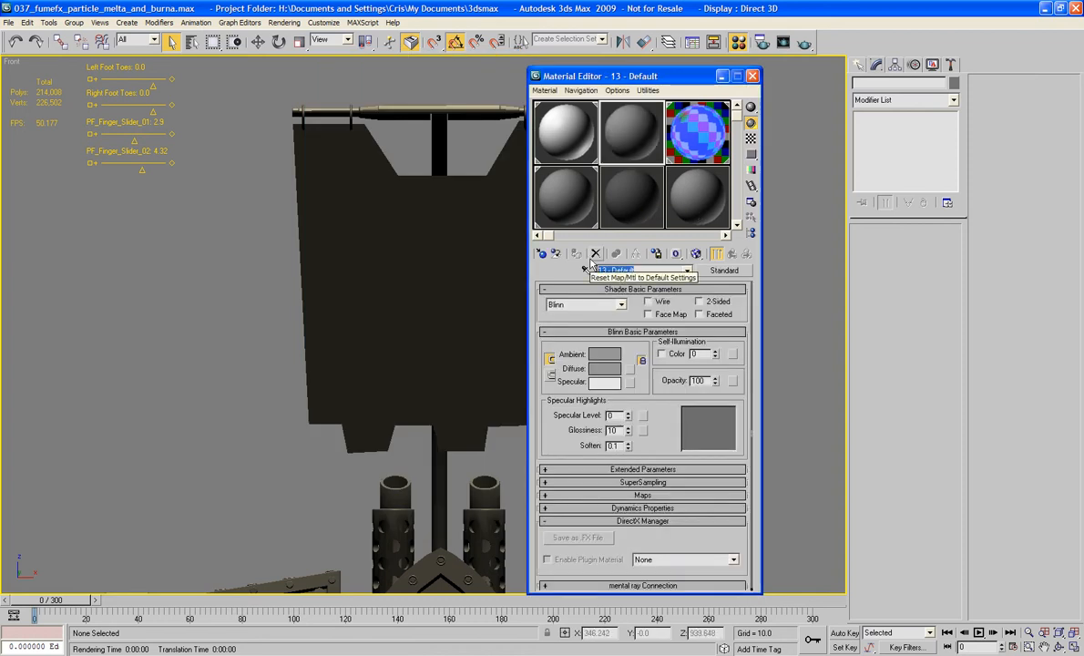
pyautogui.write('Banner')
pyautogui.press('BackSpace')
pyautogui.press('BackSpace')
pyautogui.write('ner')
pyautogui.press('Return')
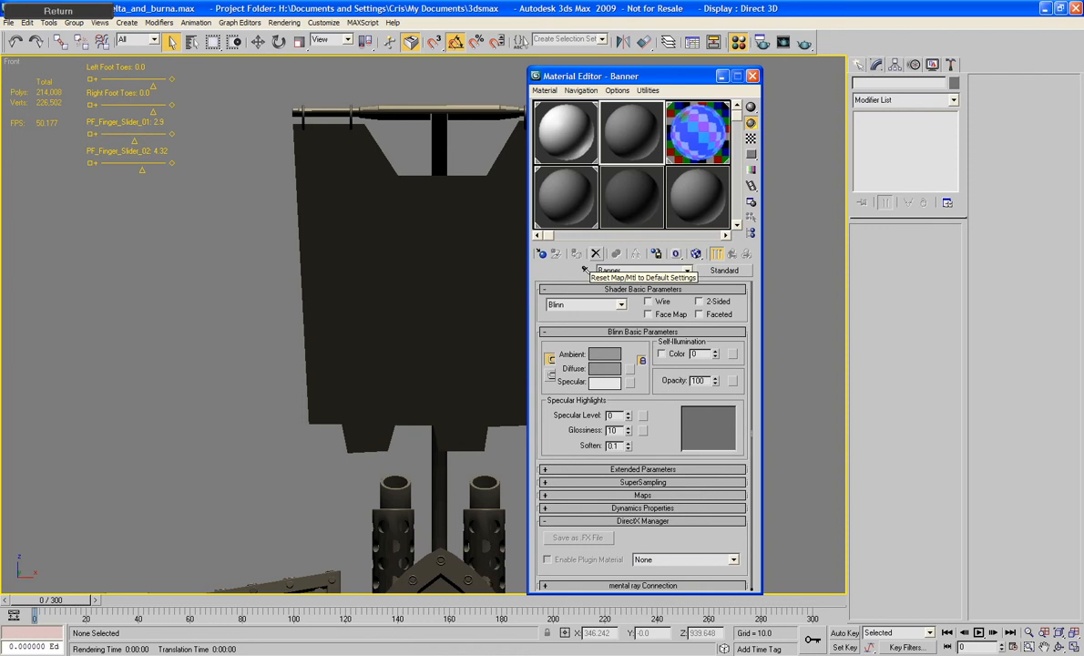
# Change the Banner material's type from Standard to Raytrace
pyautogui.click(720, 271)
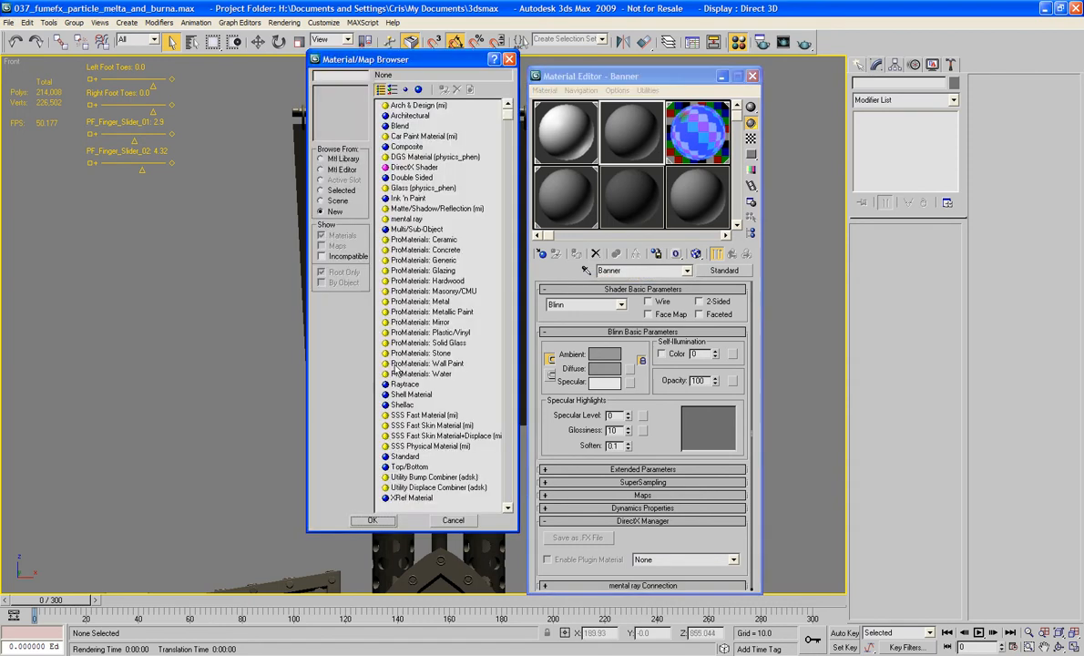
pyautogui.click(406, 467)
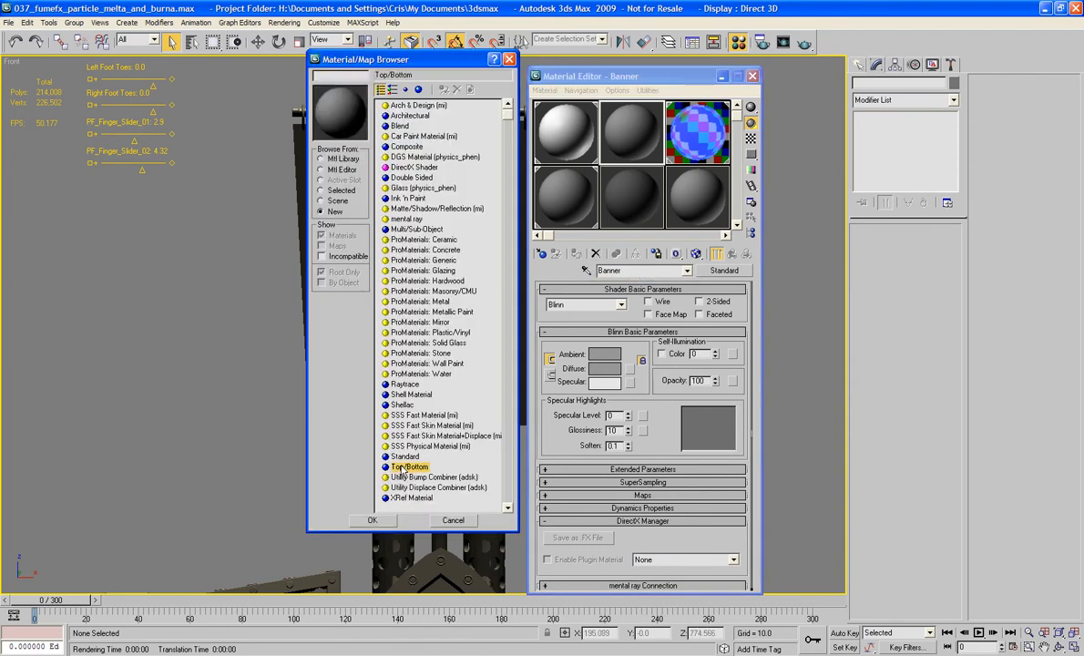
pyautogui.scroll(-2, 404, 466)
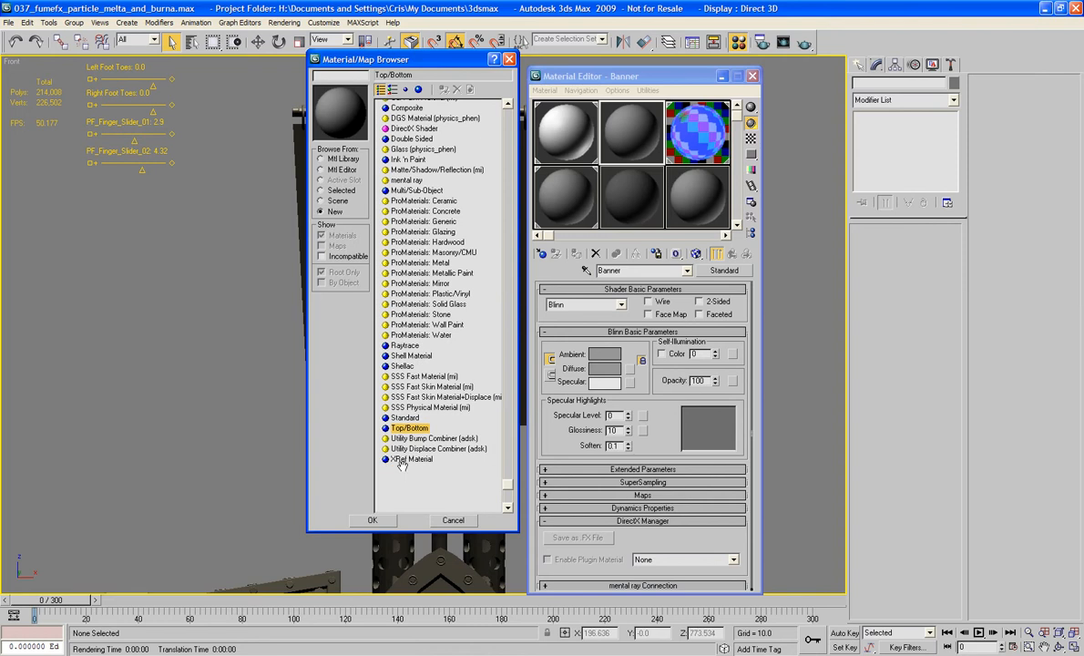
pyautogui.doubleClick(404, 347)
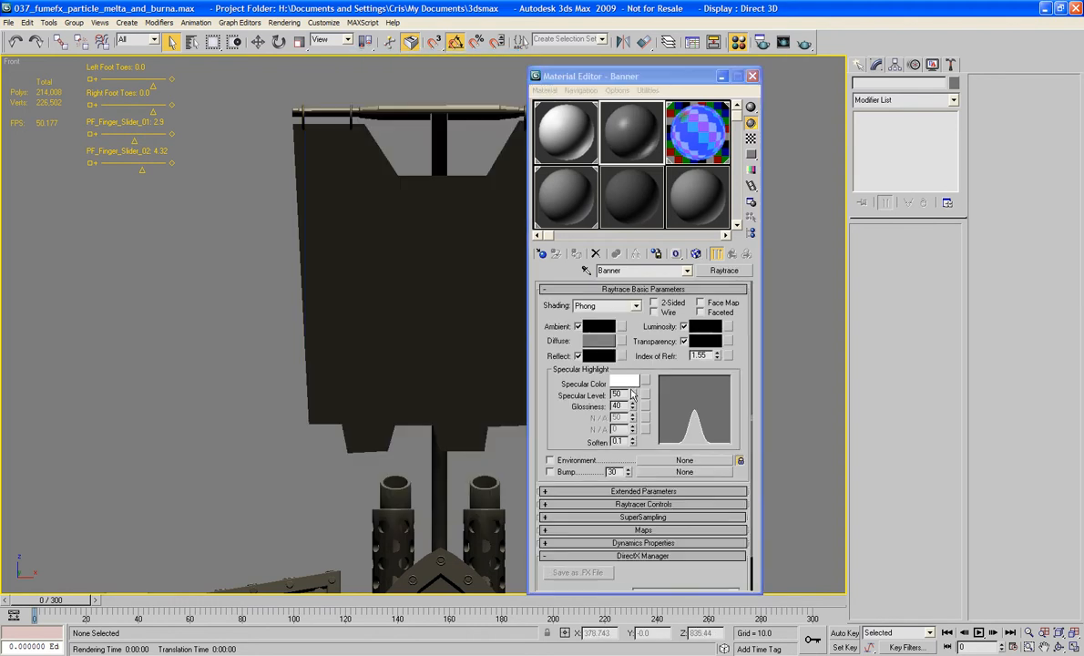
# Load "untextured banner.jpg" from the mapping images folder as the Banner material's diffuse bitmap
pyautogui.click(622, 342)
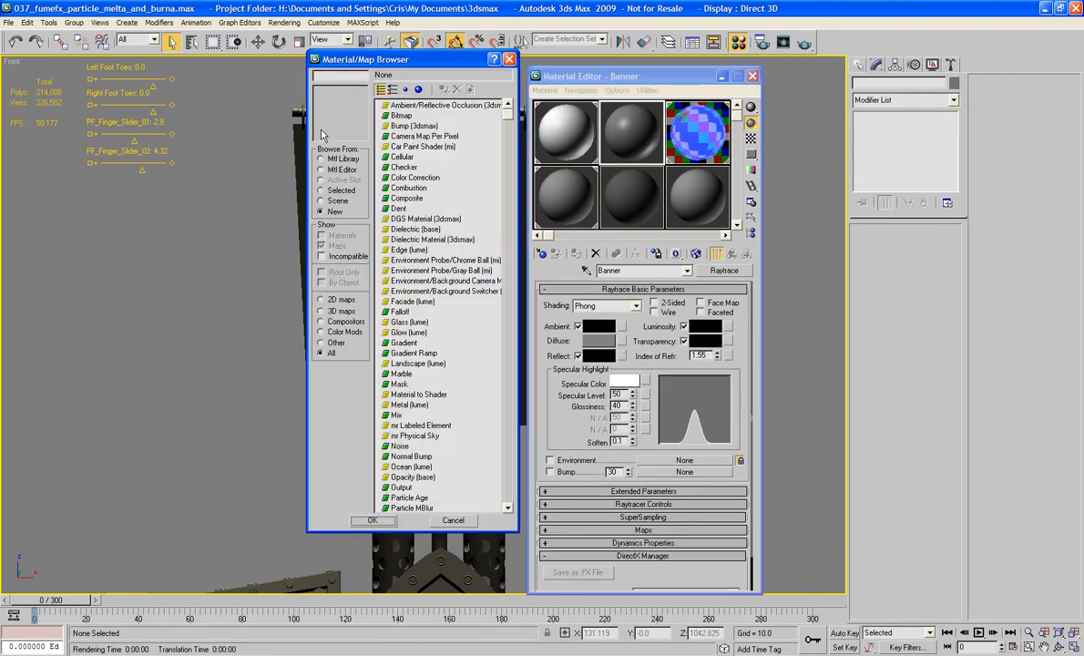
pyautogui.doubleClick(402, 121)
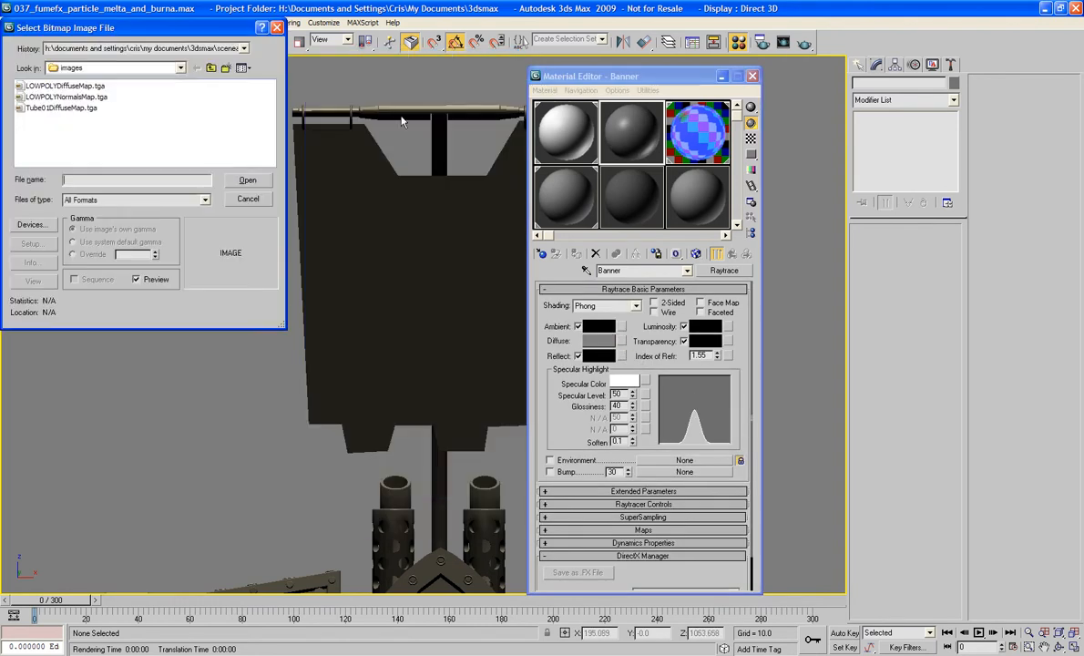
pyautogui.click(202, 49)
pyautogui.click(197, 69)
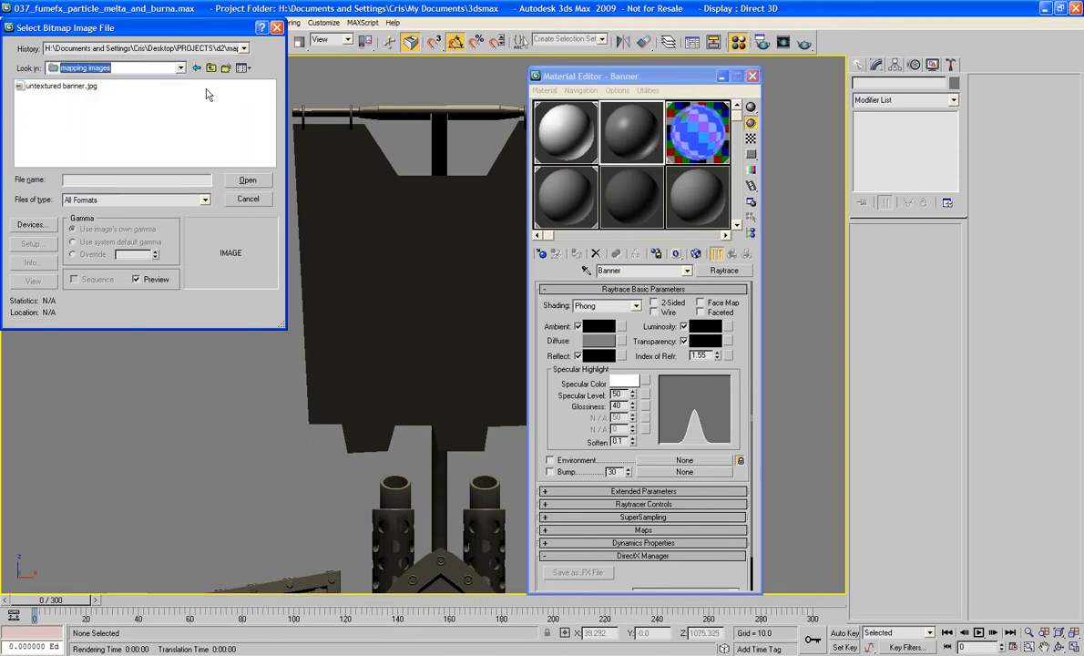
pyautogui.doubleClick(60, 86)
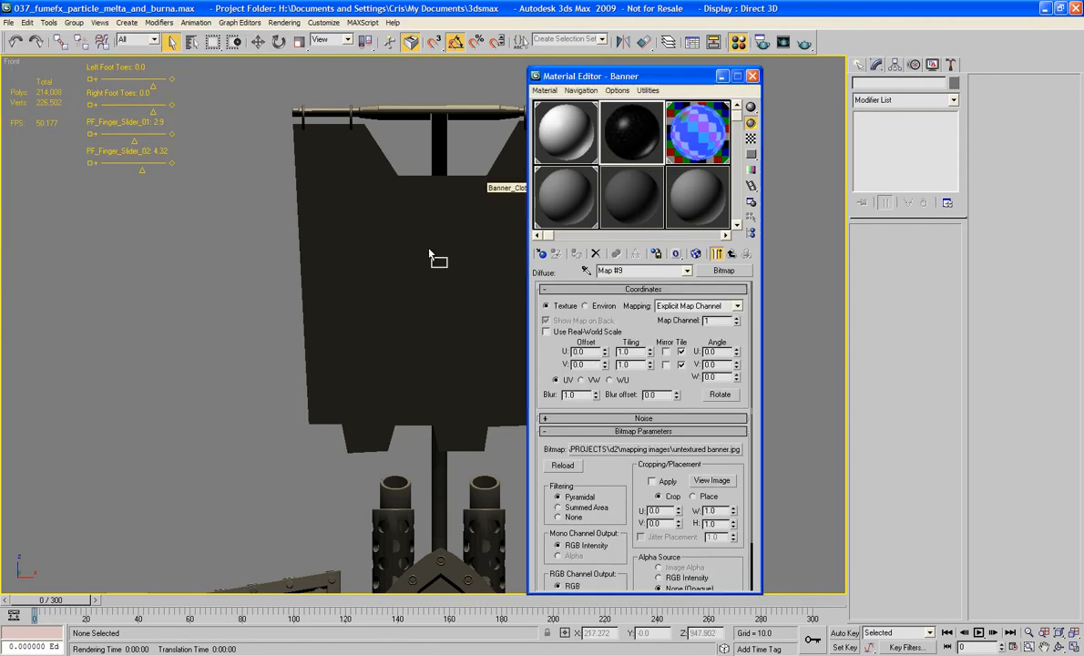
# Apply the Banner material to the banner cloth with its map shown in the viewport, and close the Material Editor
pyautogui.click(695, 255)
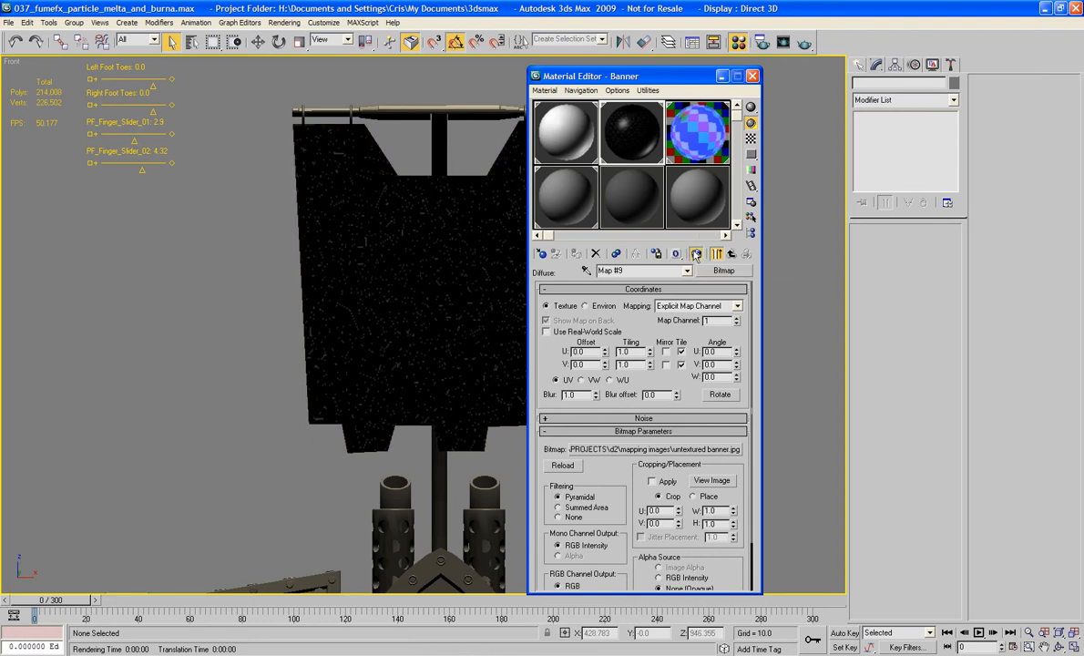
pyautogui.click(752, 77)
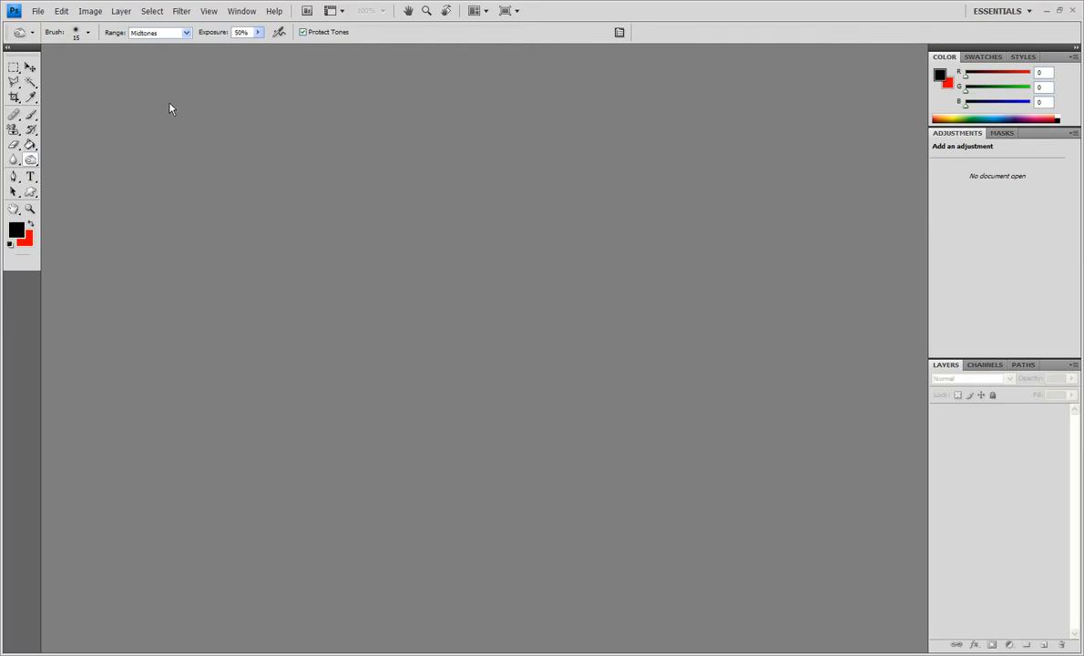
# Switch to Photoshop and open "untextured banner.jpg" from the mapping images folder inside PROJECTS and d2
pyautogui.click(38, 11)
pyautogui.click(50, 37)
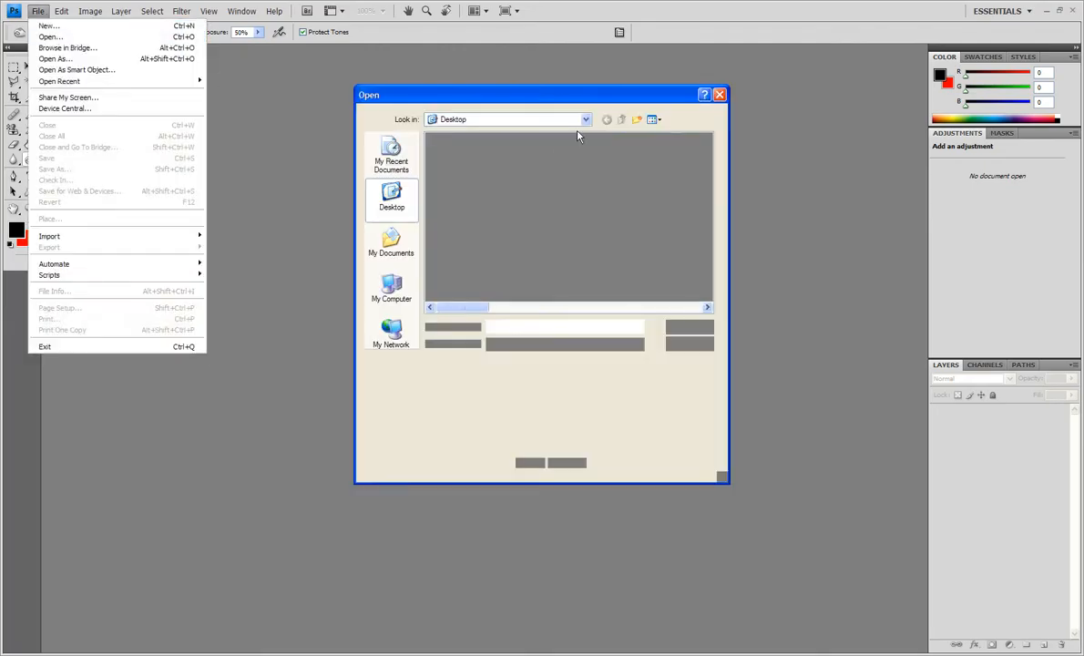
pyautogui.click(526, 119)
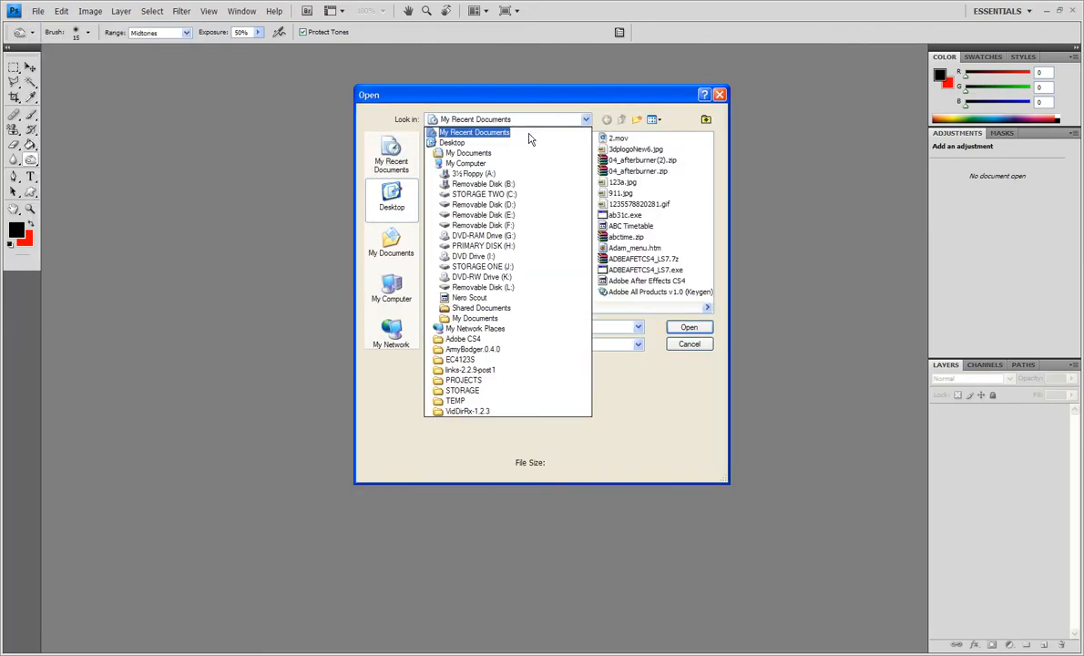
pyautogui.click(492, 380)
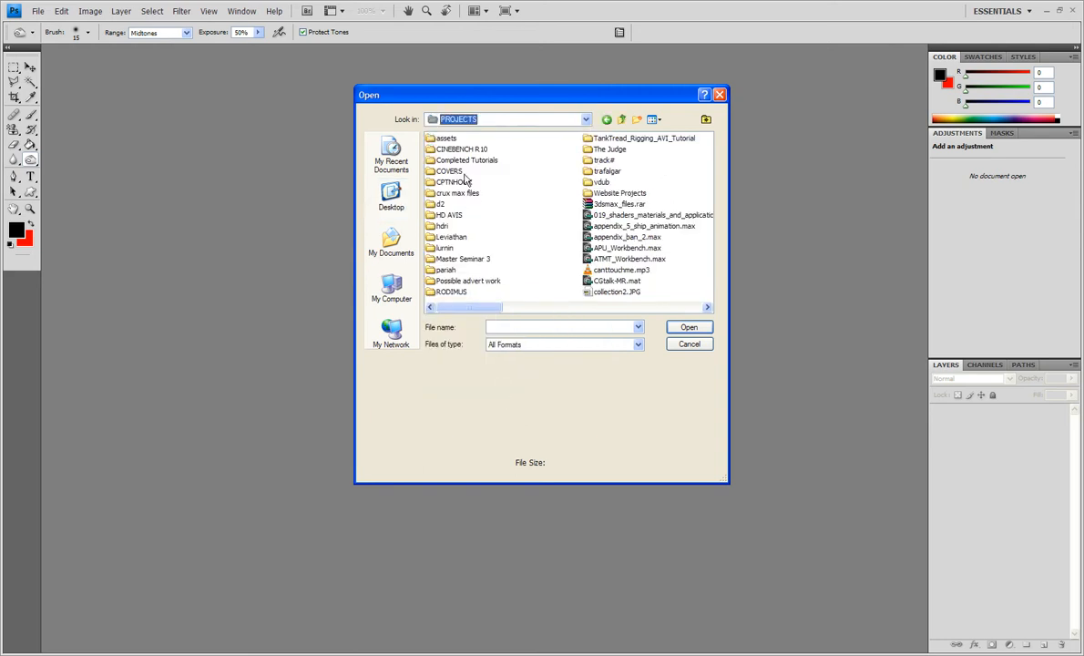
pyautogui.doubleClick(440, 204)
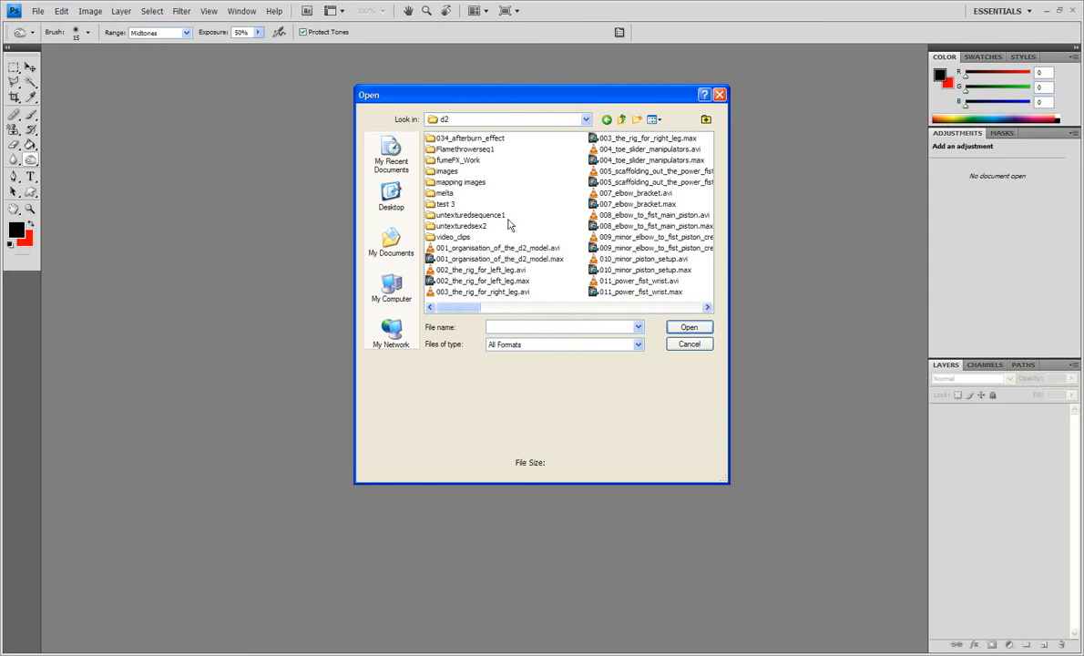
pyautogui.doubleClick(460, 181)
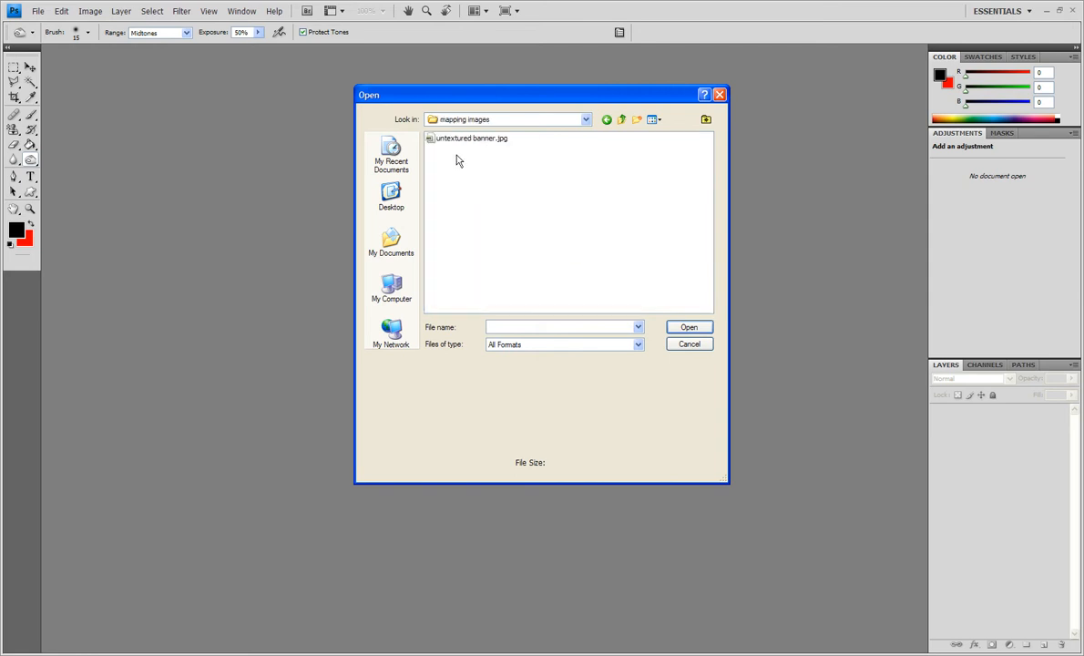
pyautogui.doubleClick(451, 140)
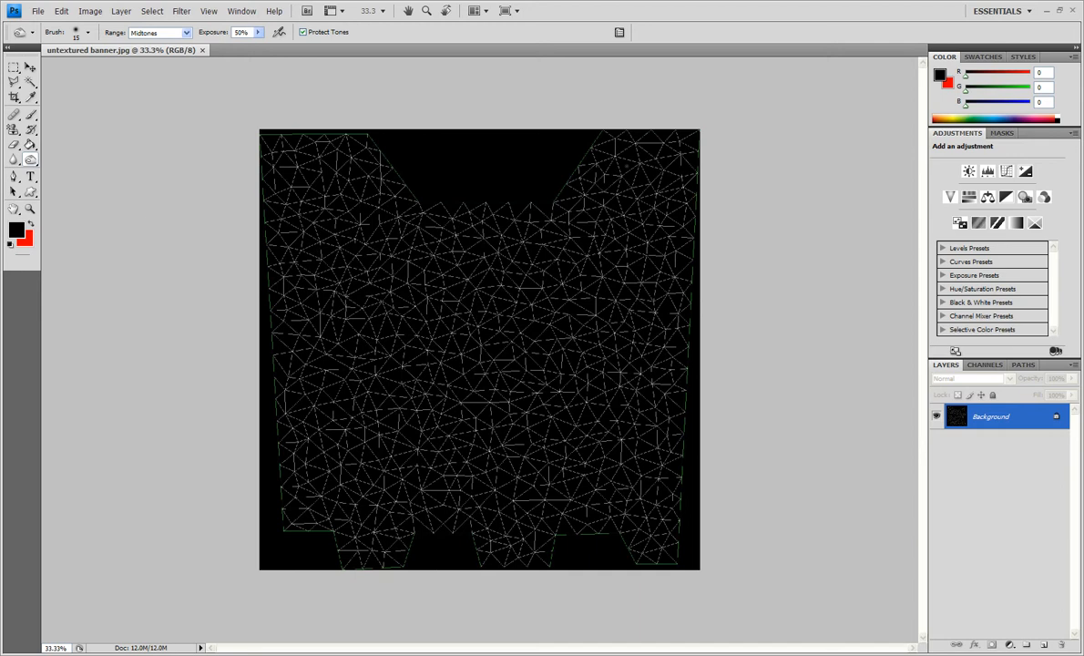
# Try to clear the black areas outside the UV template to the red background colour using Magic Wand selections
pyautogui.click(31, 82)
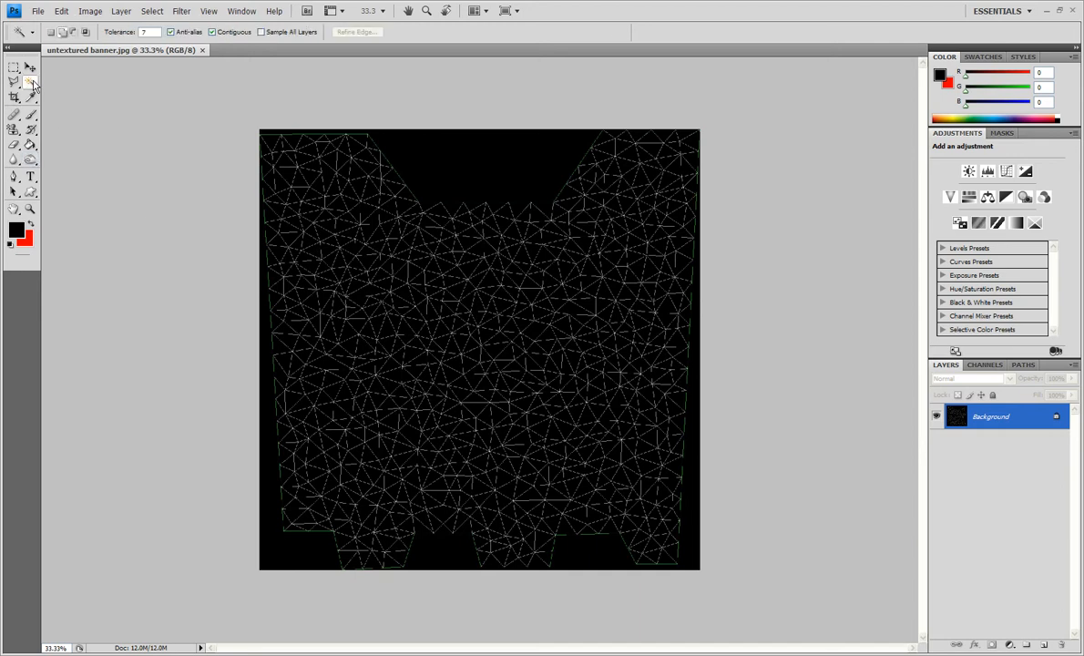
pyautogui.click(274, 555)
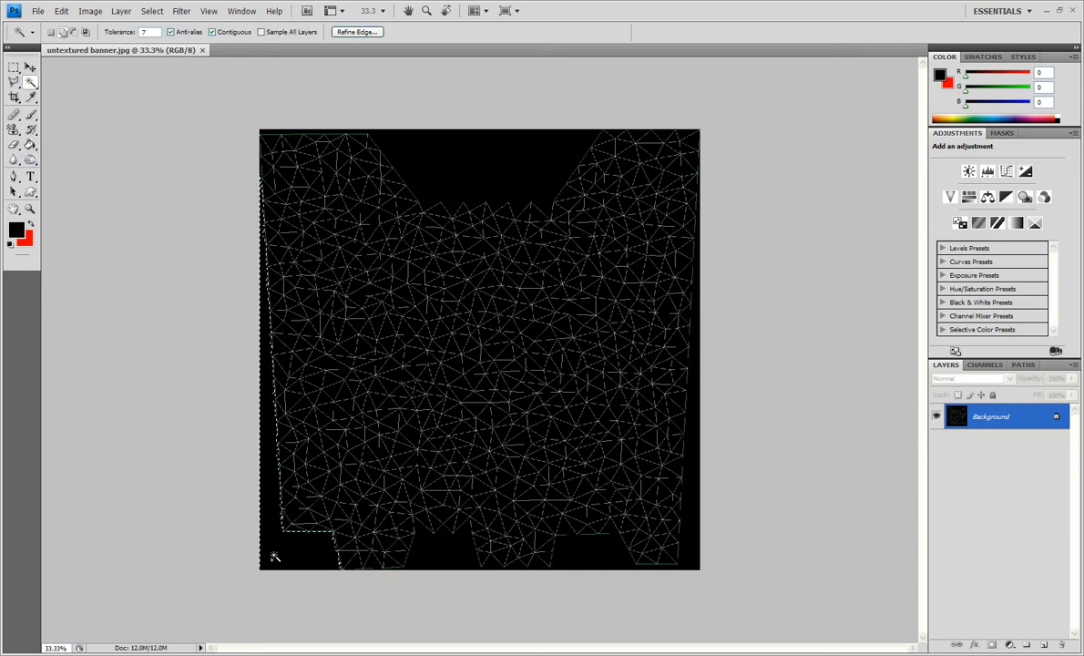
pyautogui.press('Delete')
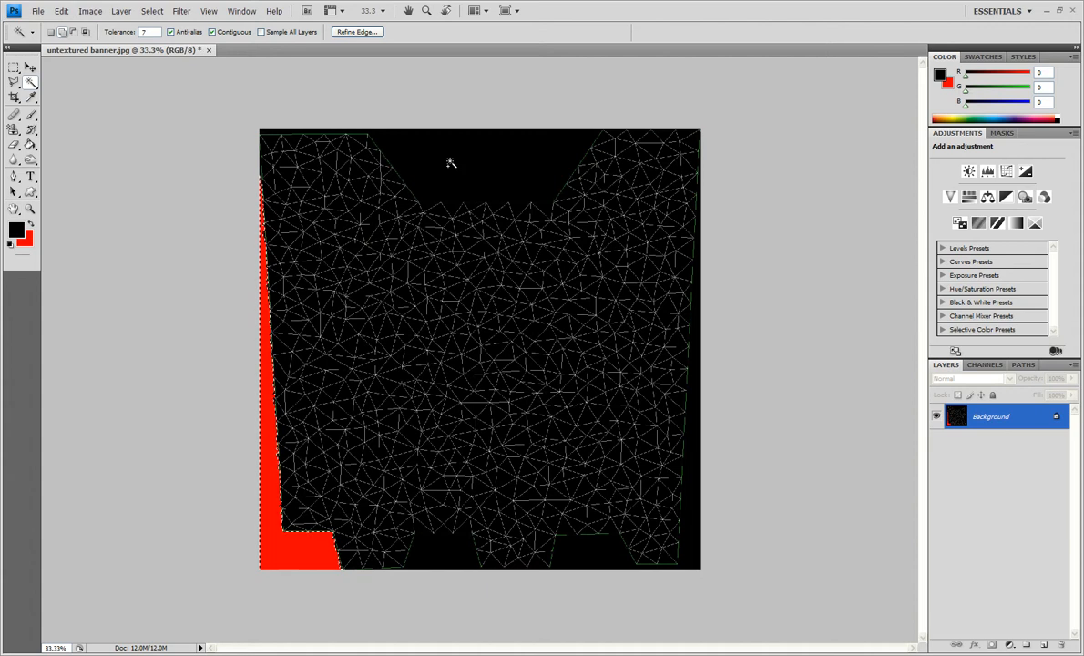
pyautogui.keyDown('shift'); pyautogui.click(450, 167); pyautogui.keyUp('shift')
pyautogui.press('Delete')
pyautogui.keyDown('shift'); pyautogui.click(598, 545); pyautogui.keyUp('shift')
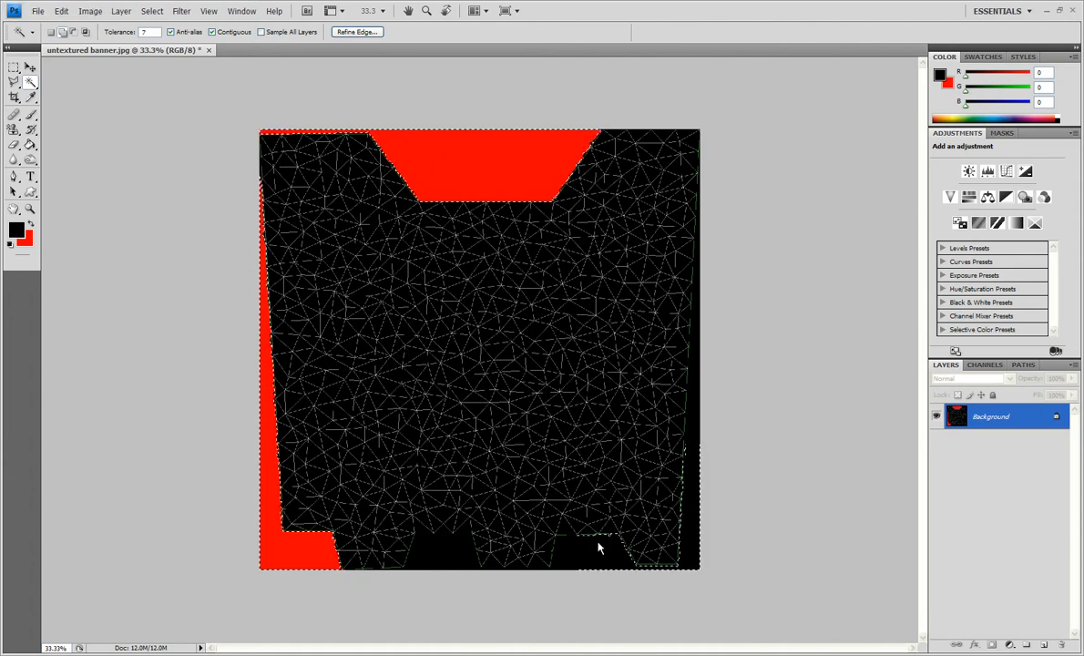
pyautogui.press('Delete')
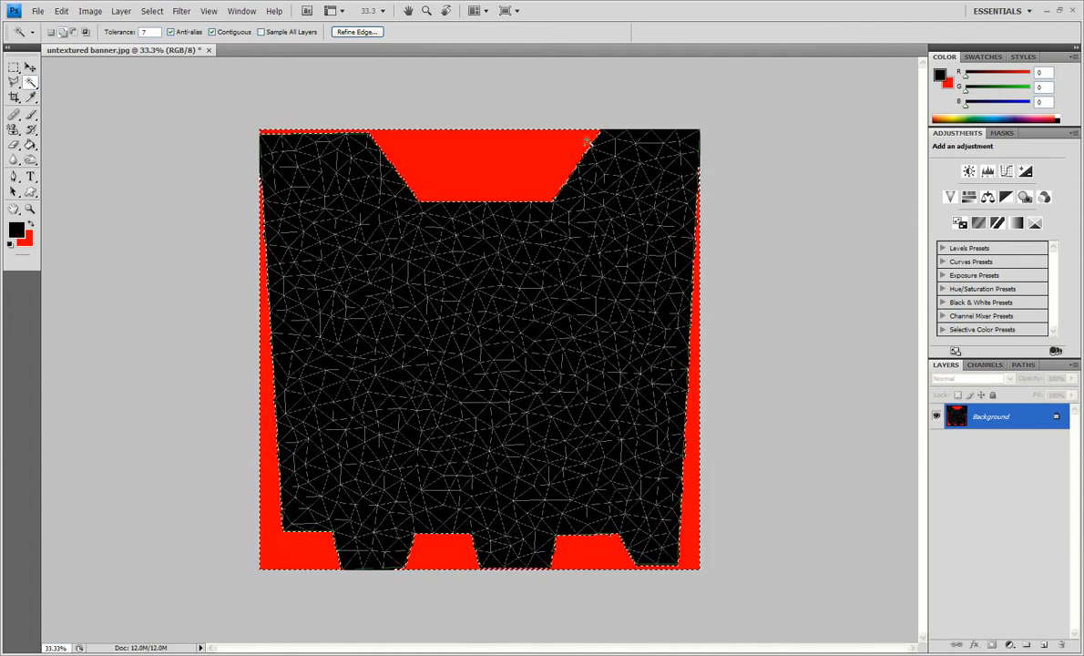
pyautogui.press('ctrl+KP_Add')
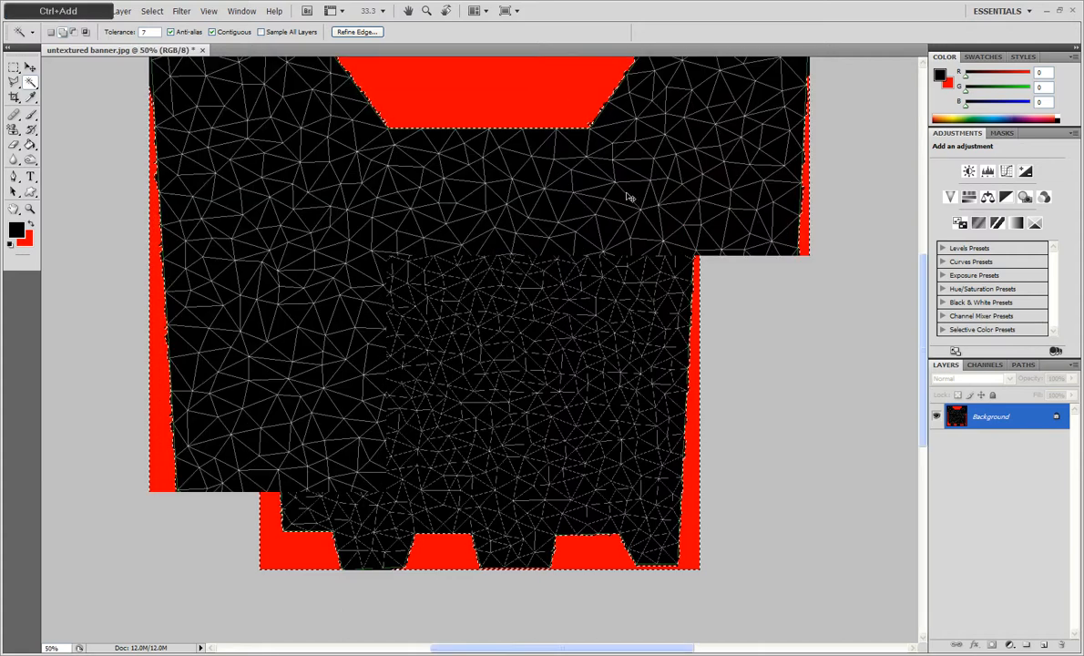
pyautogui.scroll(2, 503, 199)
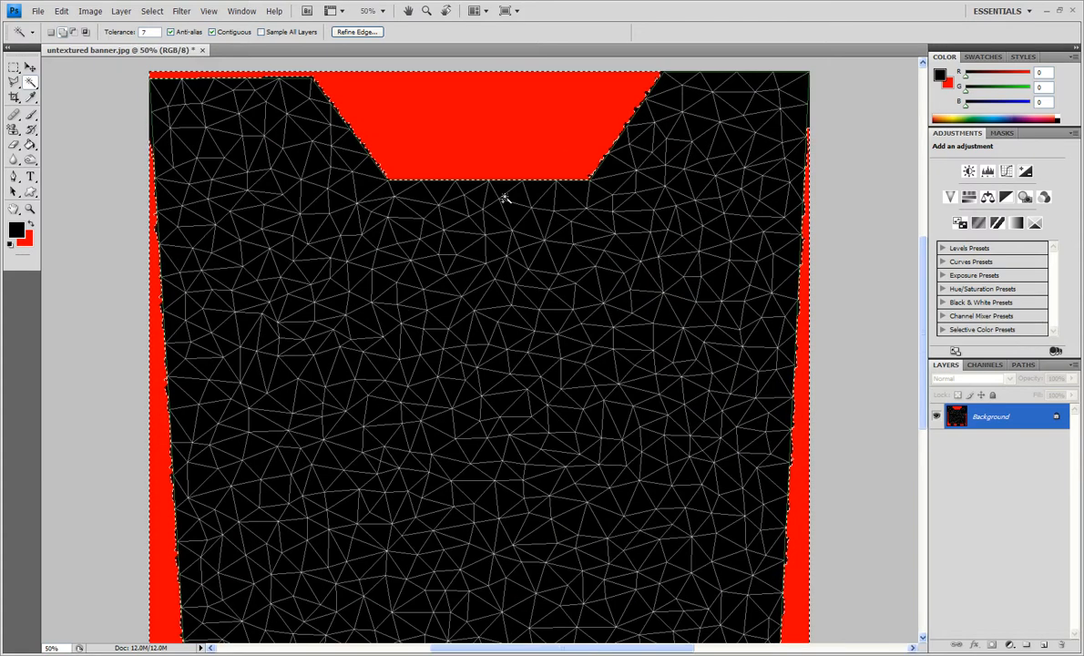
pyautogui.scroll(3, 504, 199)
# Undo the red fills around the UV template
pyautogui.hotkey('ctrl', 'alt', 'z')
pyautogui.hotkey('ctrl', 'alt', 'z')
pyautogui.hotkey('ctrl', 'alt', 'z')
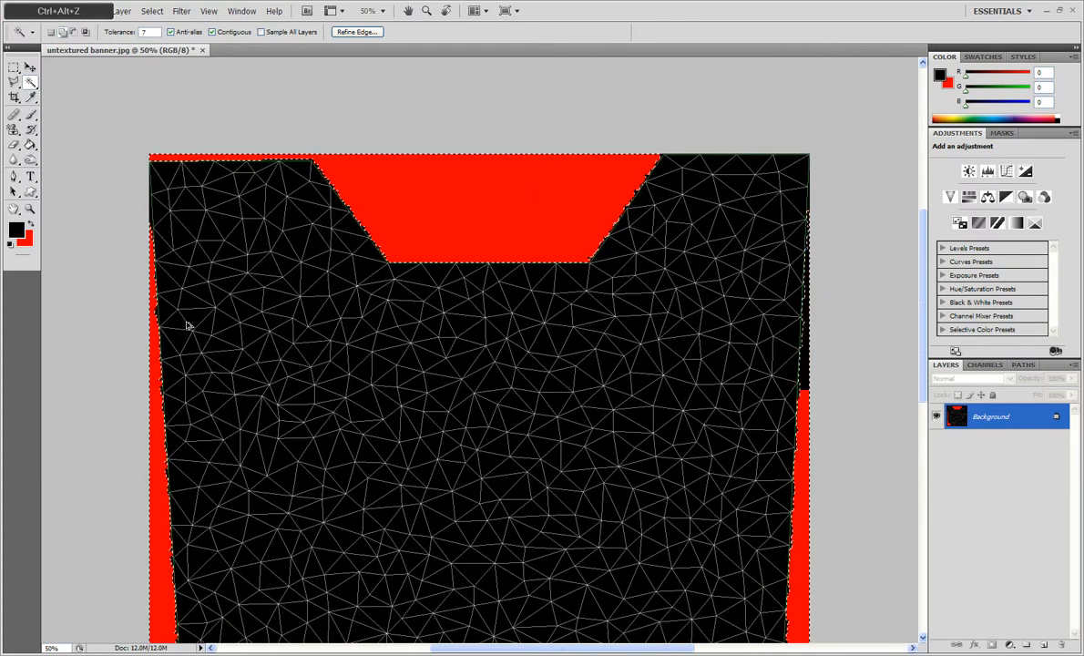
pyautogui.hotkey('ctrl', 'alt', 'z')
pyautogui.hotkey('ctrl', 'alt', 'z')
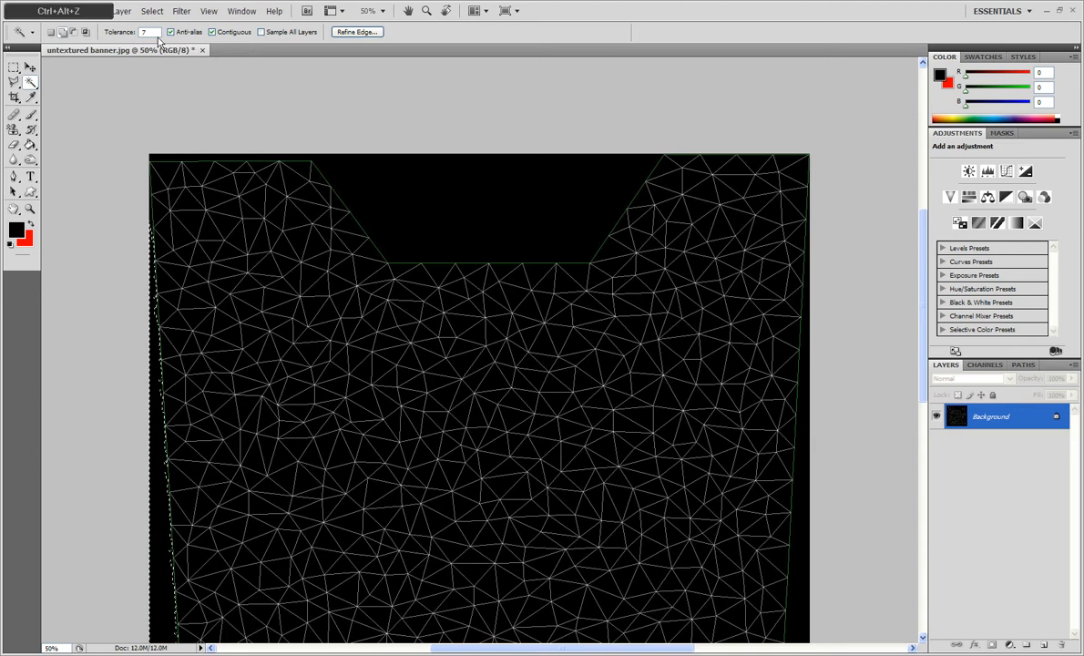
# Set the Magic Wand tolerance to 15, discard the old selection, and select all black areas outside the banner template
pyautogui.doubleClick(149, 31)
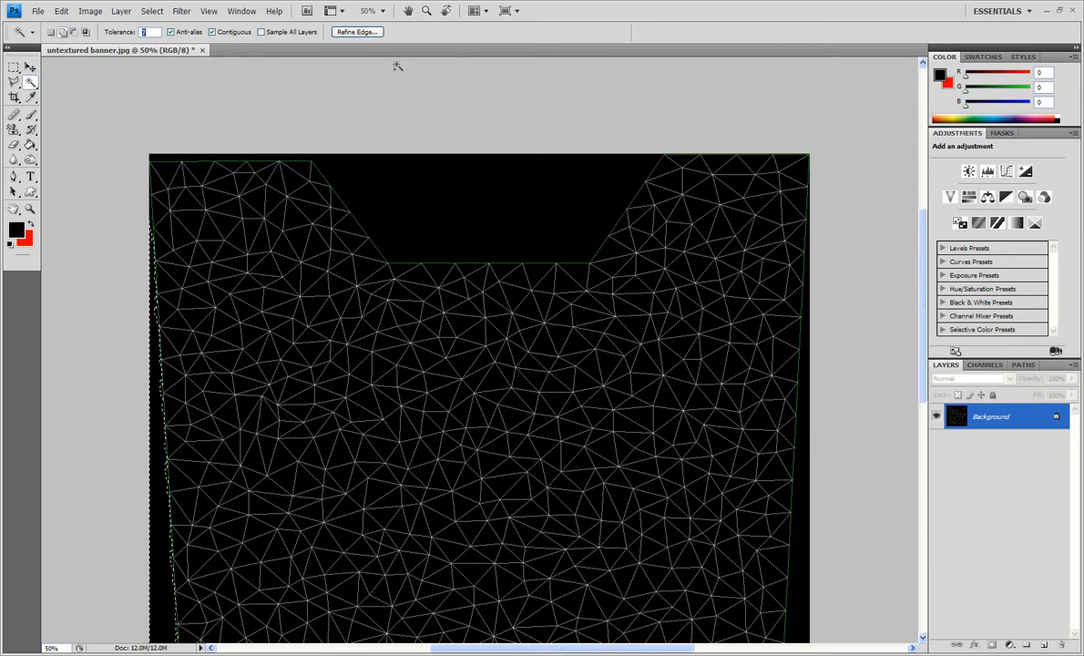
pyautogui.write('15')
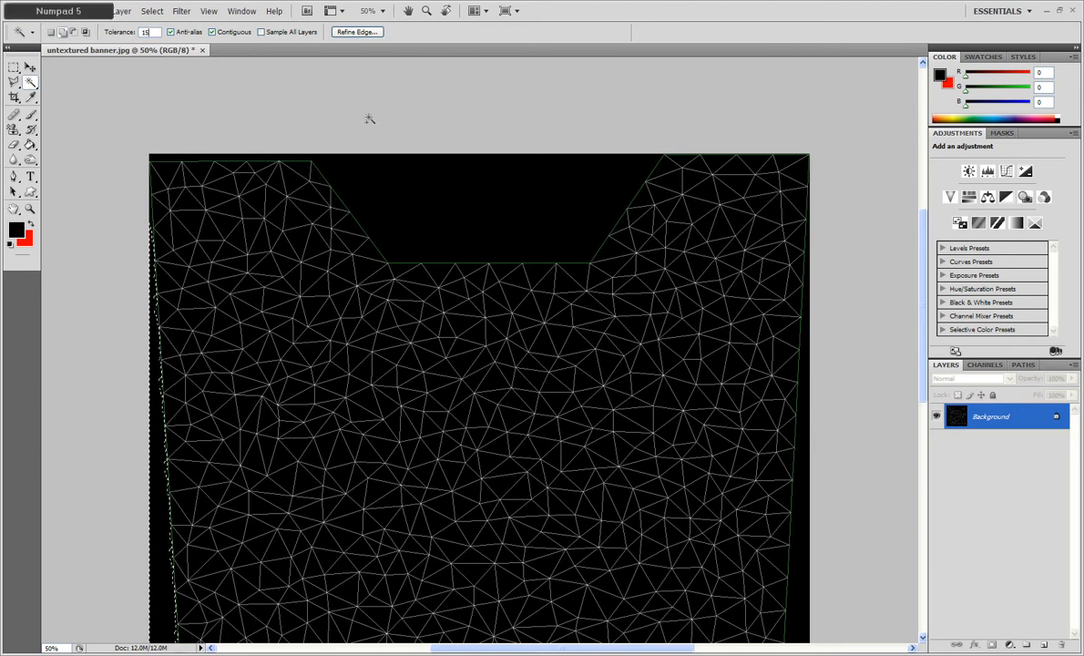
pyautogui.hotkey('ctrl', 'd')
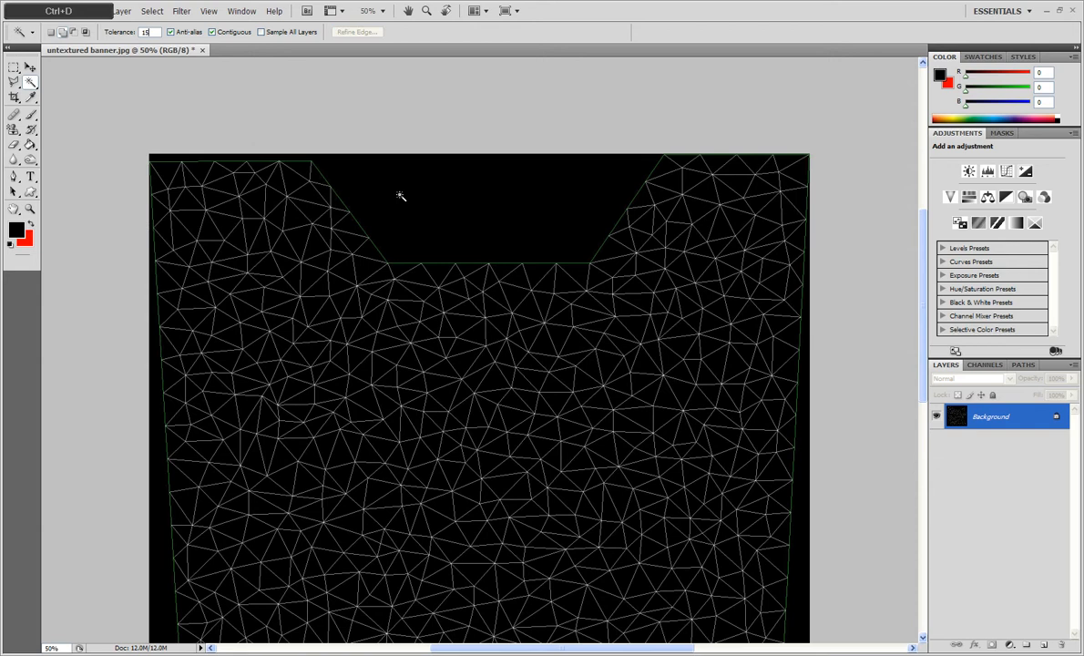
pyautogui.click(402, 198)
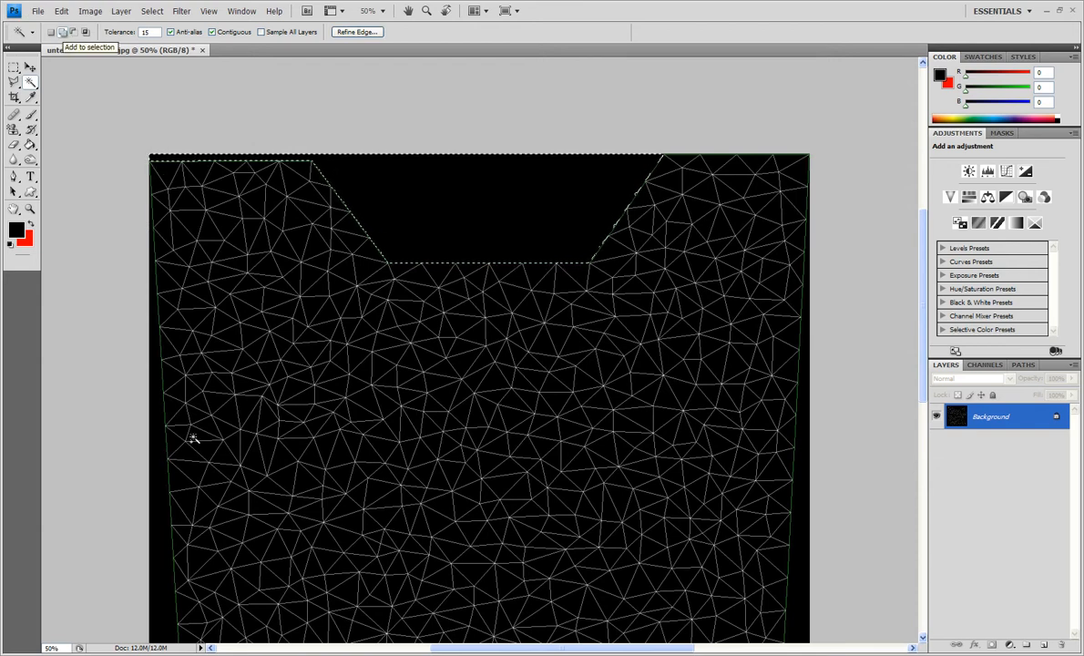
pyautogui.click(154, 419)
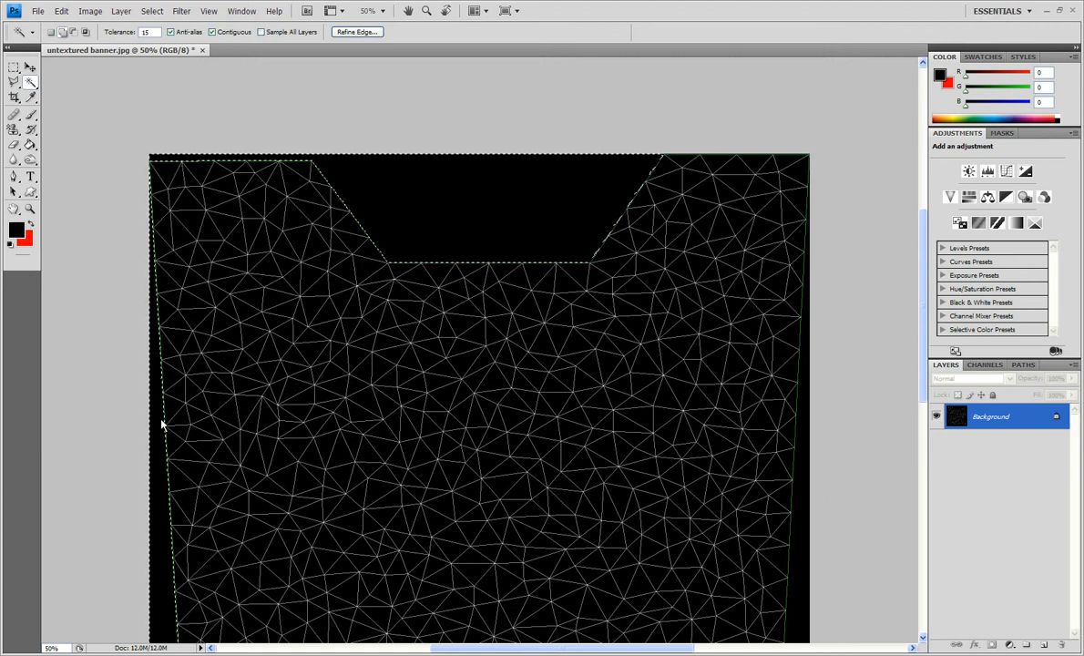
pyautogui.scroll(-3, 163, 424)
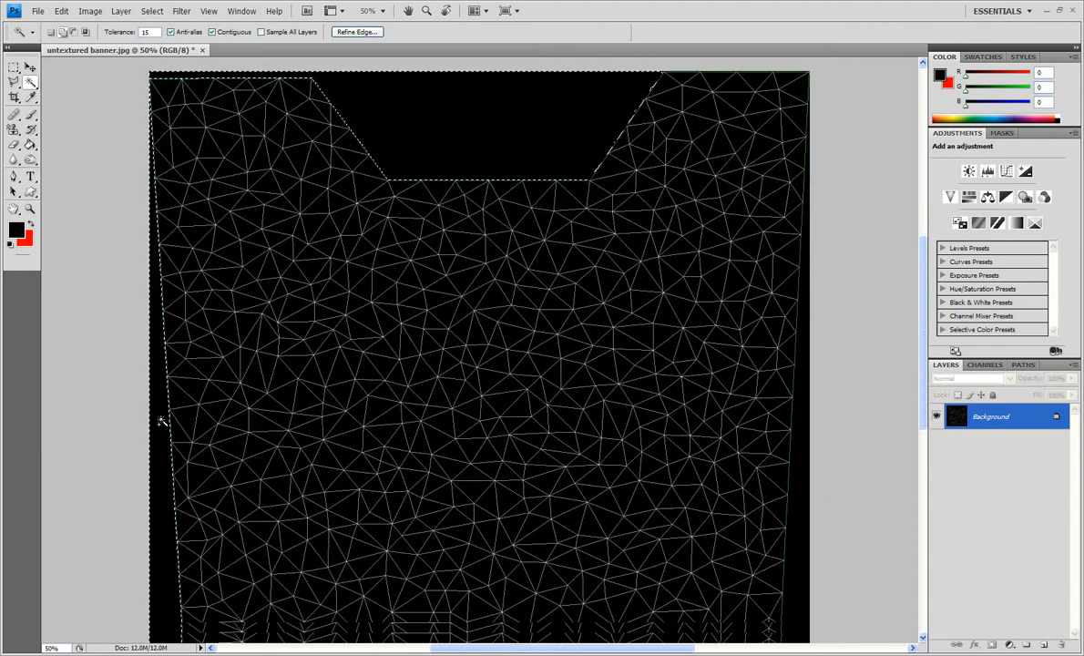
pyautogui.scroll(-7, 161, 420)
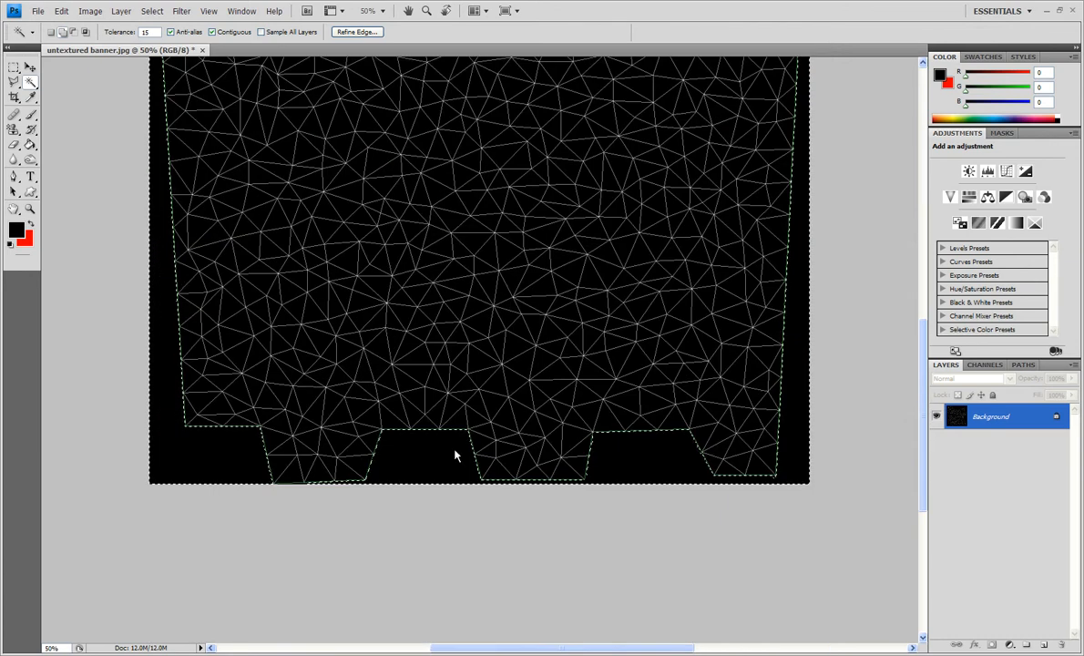
pyautogui.scroll(2, 777, 377)
pyautogui.scroll(8, 777, 376)
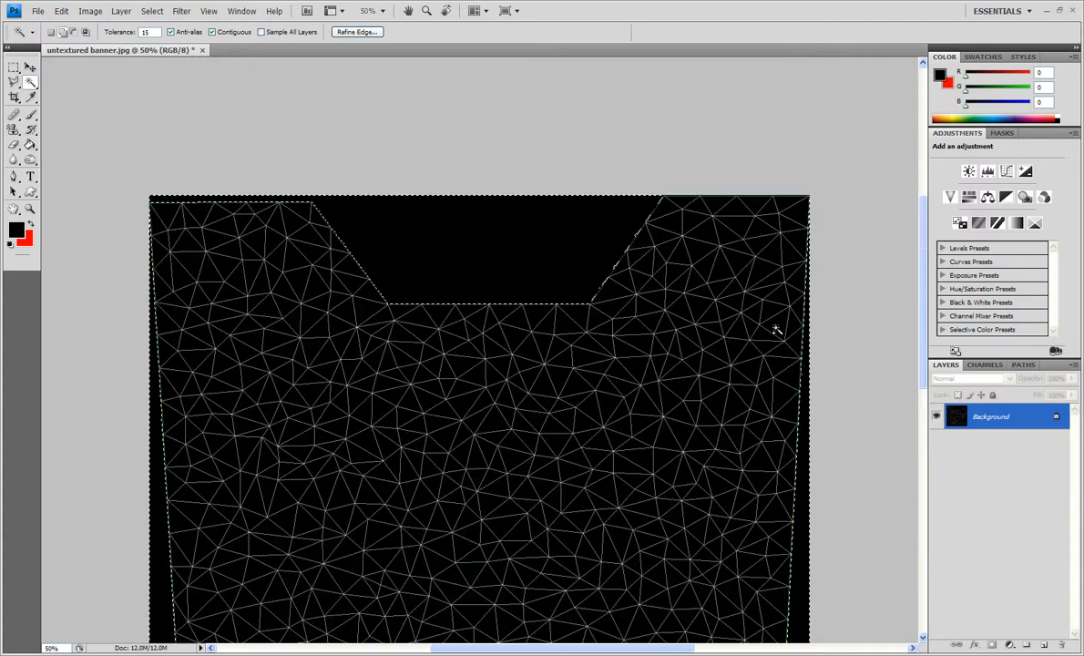
# Change the background colour to white (ffffff) and clear the selected areas outside the template to it
pyautogui.click(24, 240)
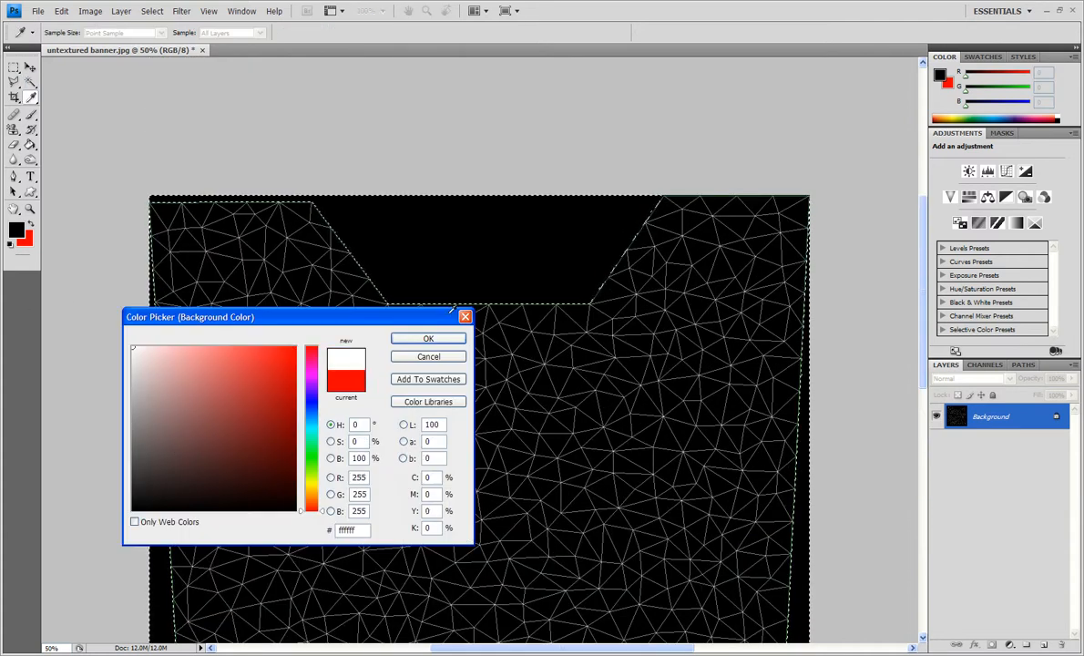
pyautogui.click(429, 338)
pyautogui.press('w')
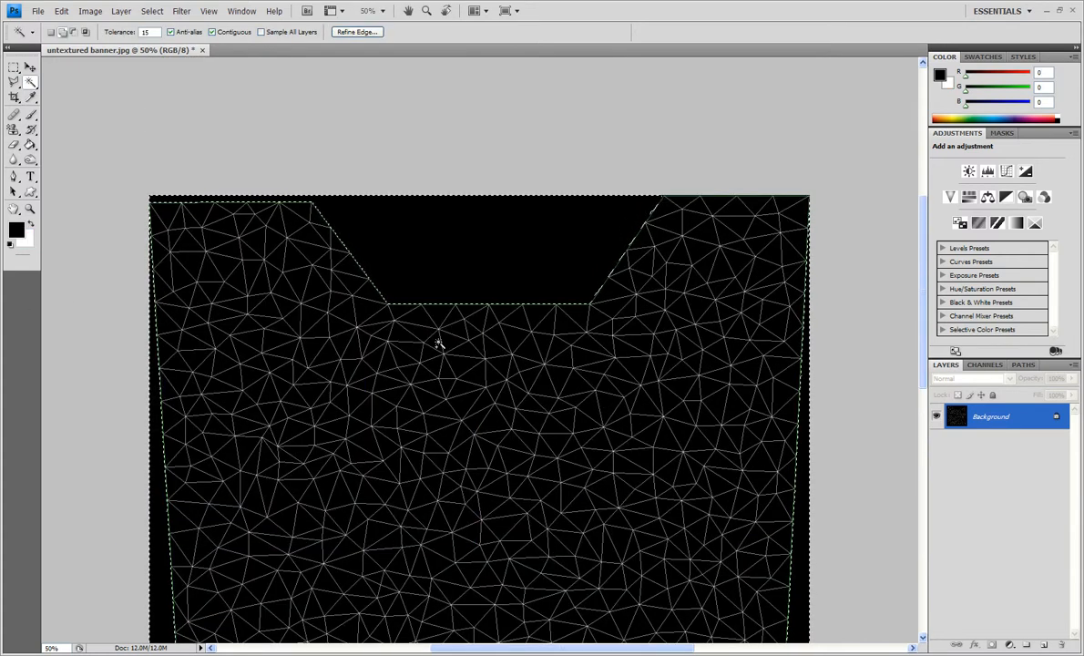
pyautogui.press('Delete')
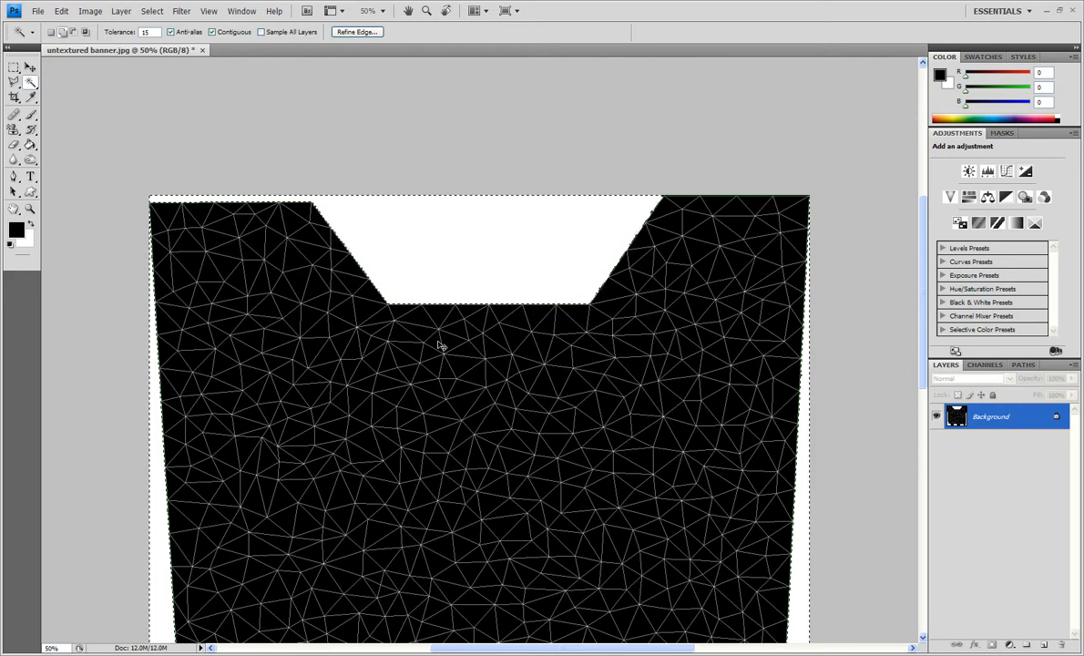
# Invert the selection so it covers the banner shape, and clear the wireframe inside it to white
pyautogui.hotkey('ctrl', 'i')
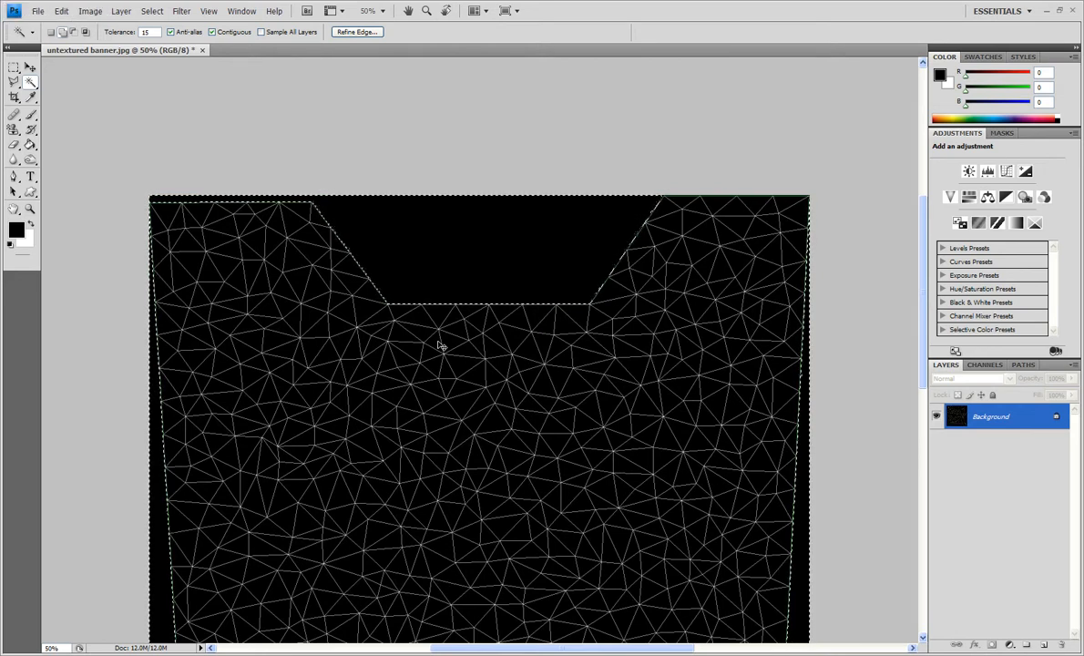
pyautogui.hotkey('ctrl', 'z')
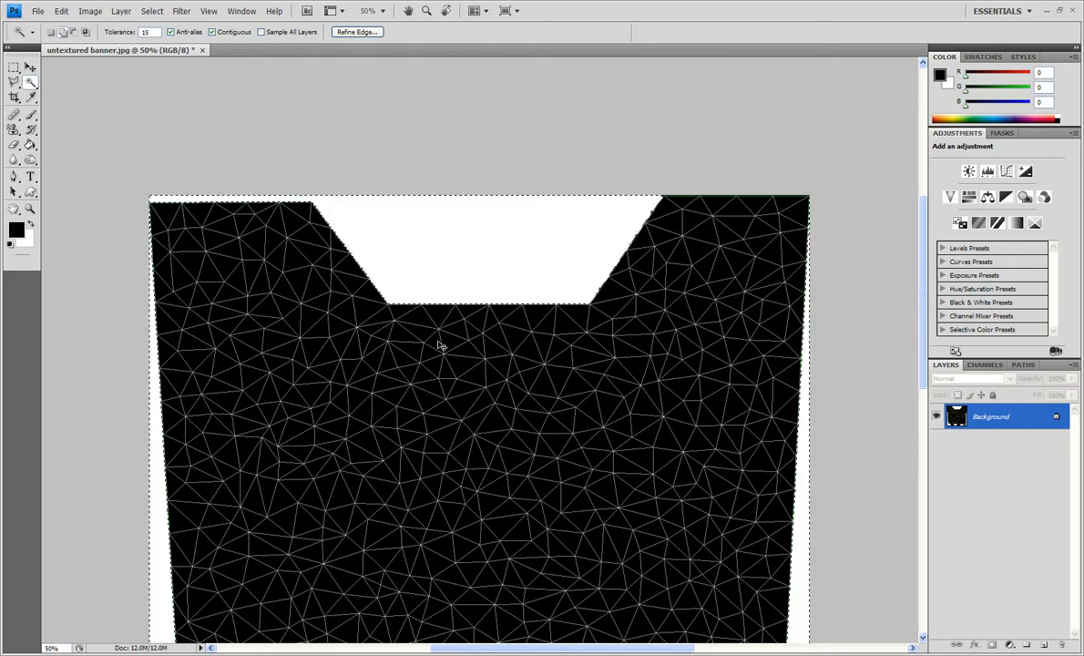
pyautogui.hotkey('ctrl', 'shift', 'i')
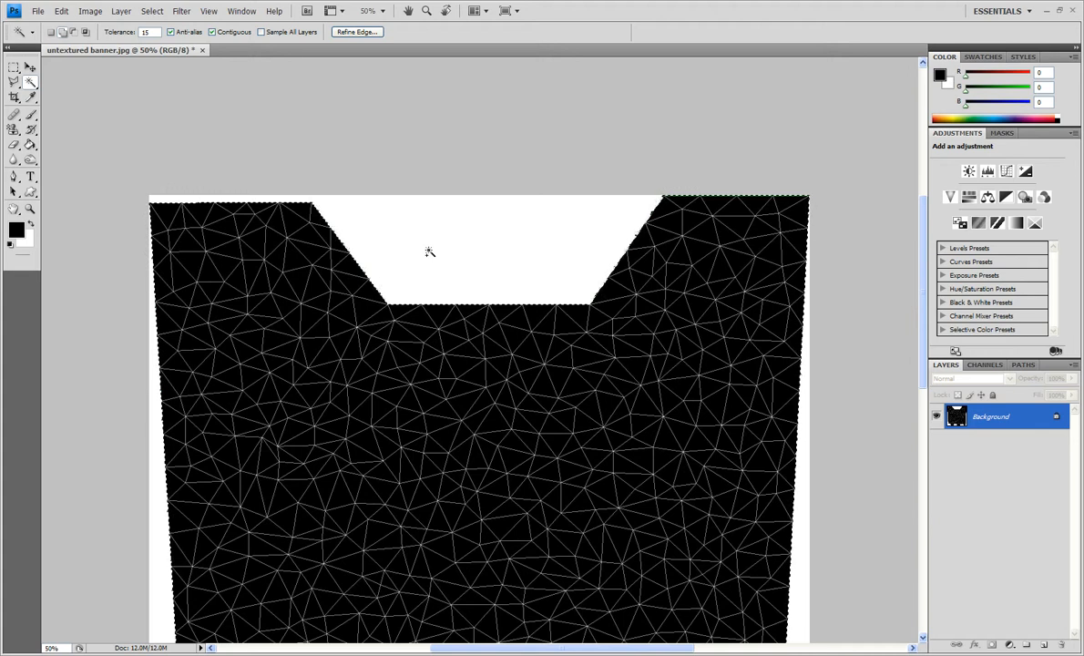
pyautogui.scroll(-1, 429, 247)
pyautogui.scroll(-5, 428, 247)
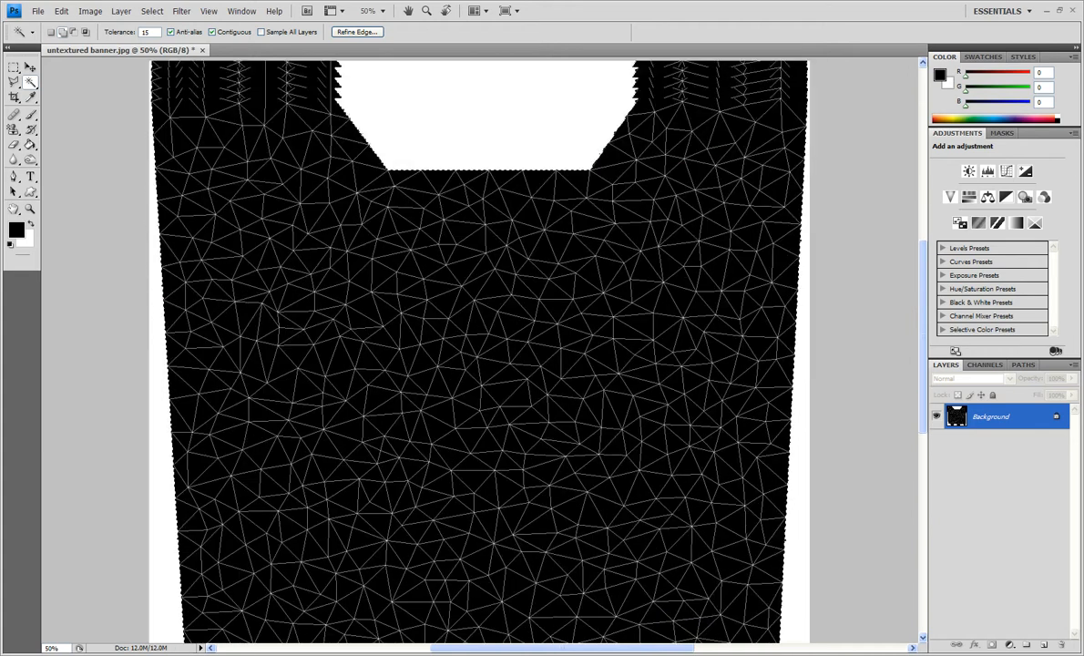
pyautogui.scroll(2, 429, 247)
pyautogui.hotkey('ctrl', '-')
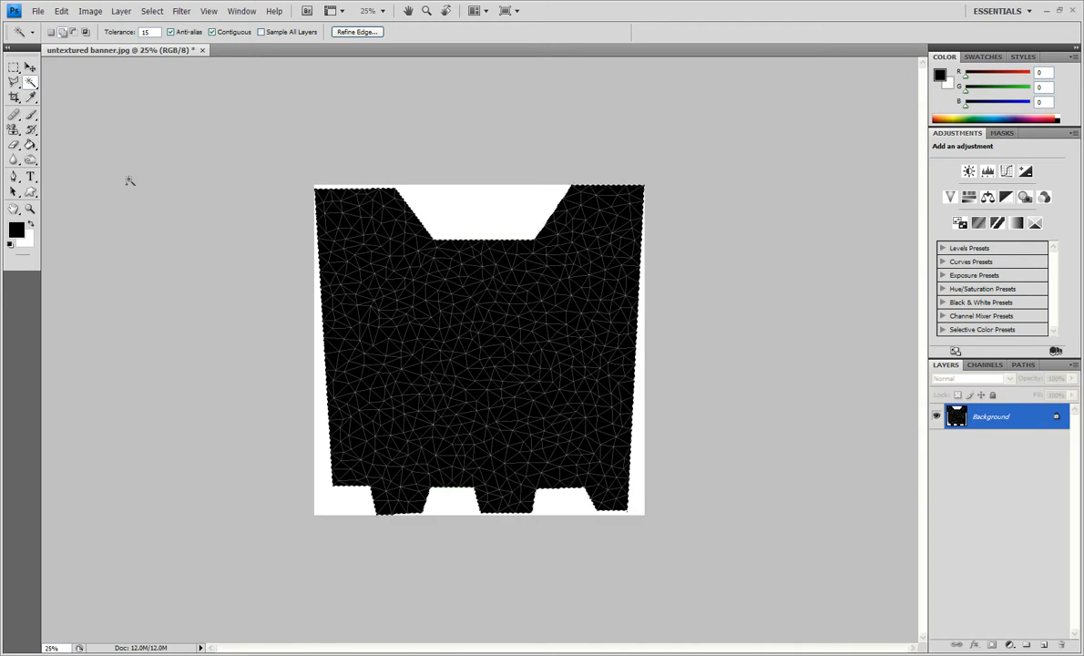
pyautogui.press('Delete')
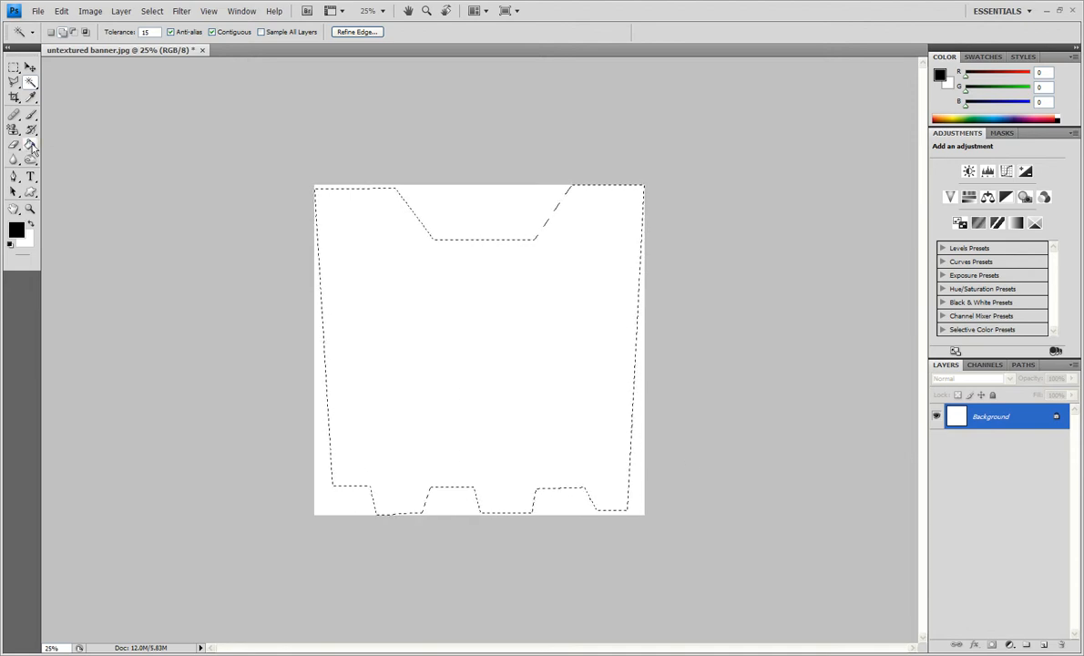
# Fill the selected banner shape with solid black using the Paint Bucket
pyautogui.click(30, 145)
pyautogui.click(447, 355)
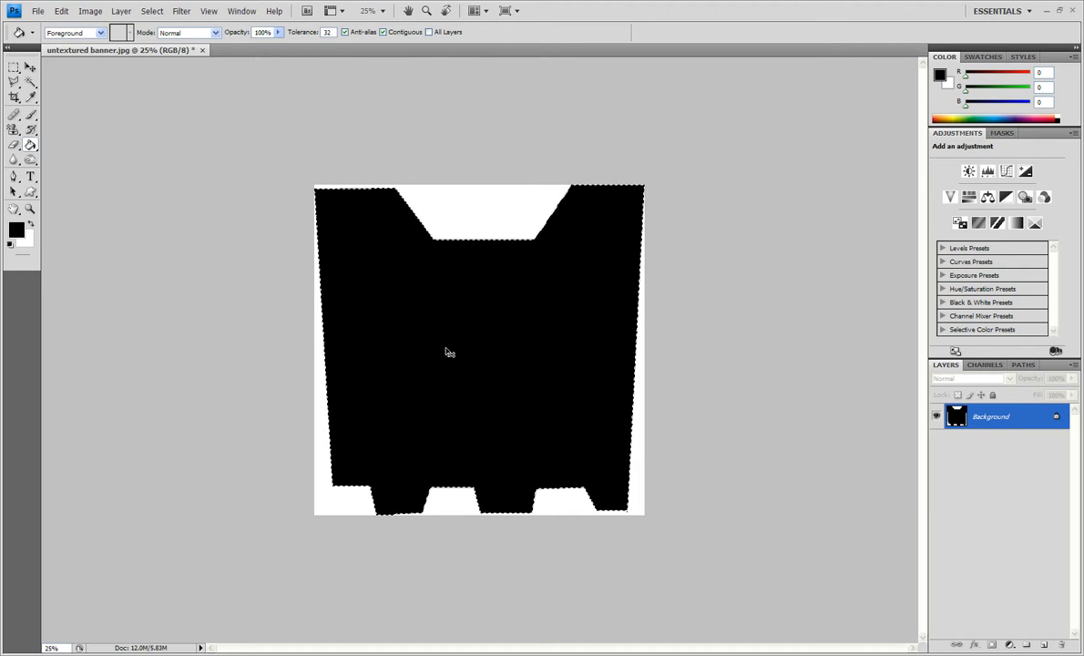
pyautogui.hotkey('ctrl', '+')
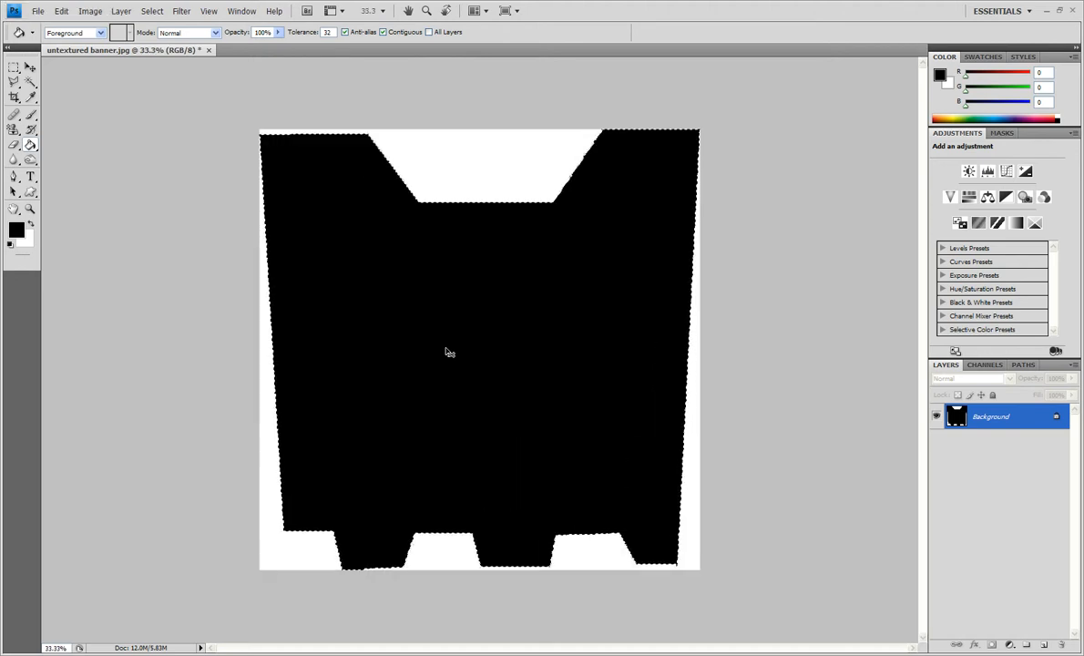
pyautogui.hotkey('ctrl', '+')
pyautogui.hotkey('ctrl', '-')
# Switch to Firefox to view the National Union of Mineworkers banner reference photo, and return to Photoshop
pyautogui.rightClick(64, 146)
pyautogui.click(104, 224)
pyautogui.hotkey('alt', 'Tab')
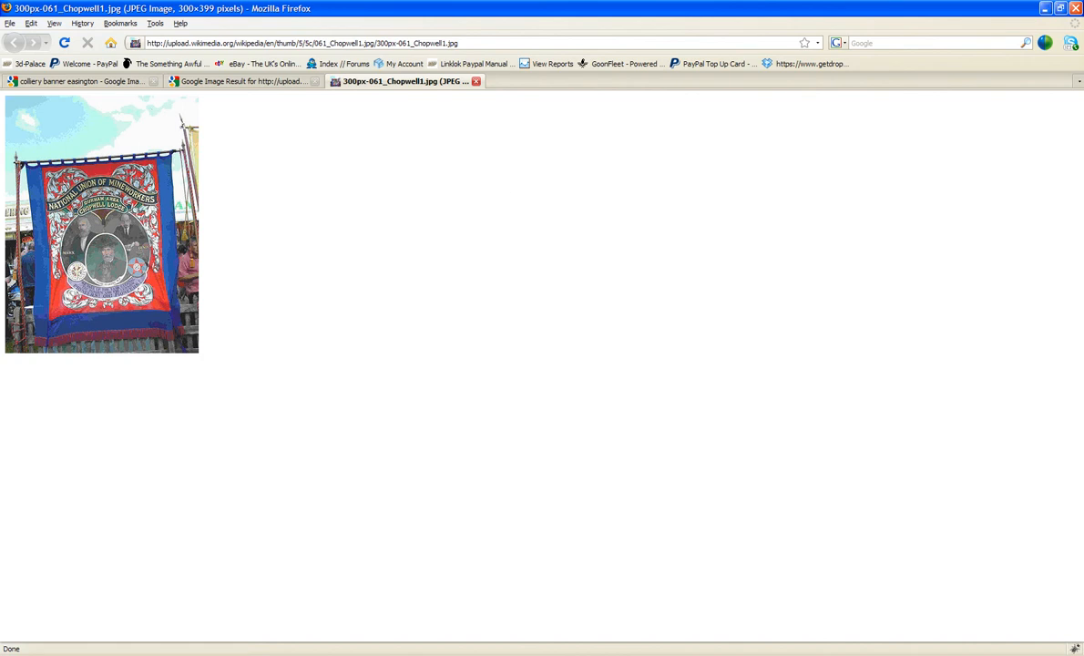
pyautogui.click(1045, 8)
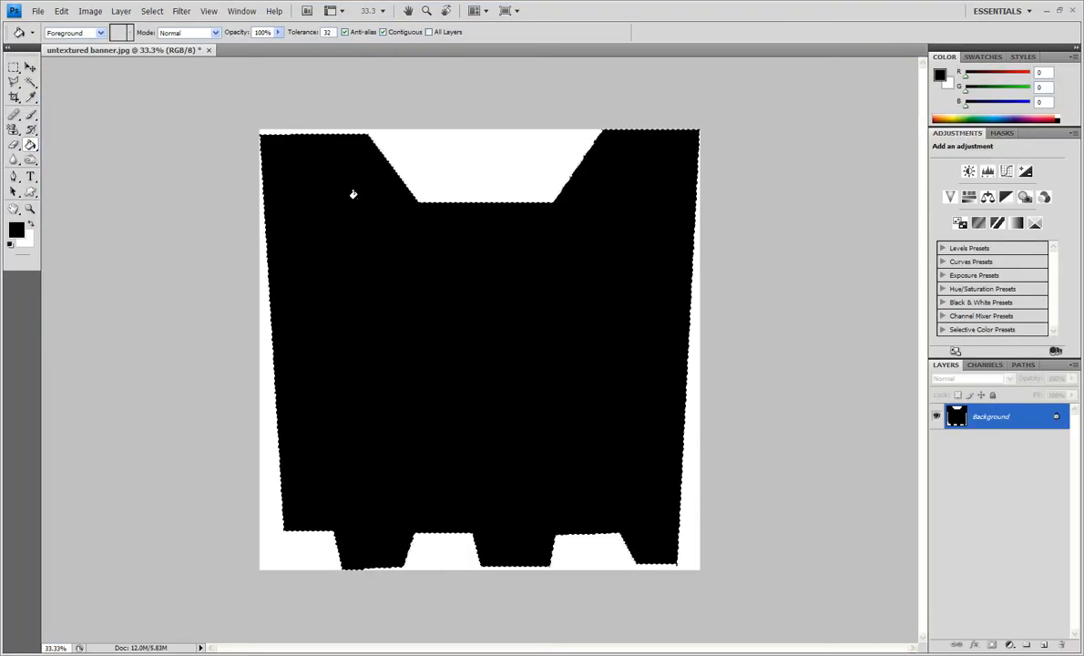
# Contract the banner-shaped selection by 50 pixels
pyautogui.click(122, 11)
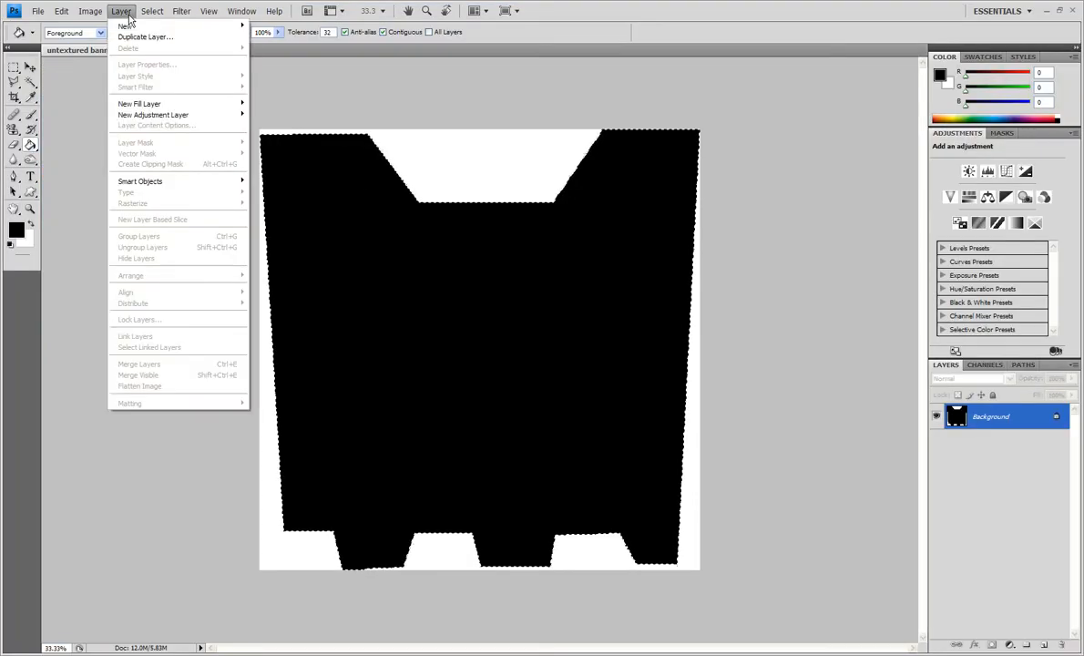
pyautogui.moveTo(151, 16)
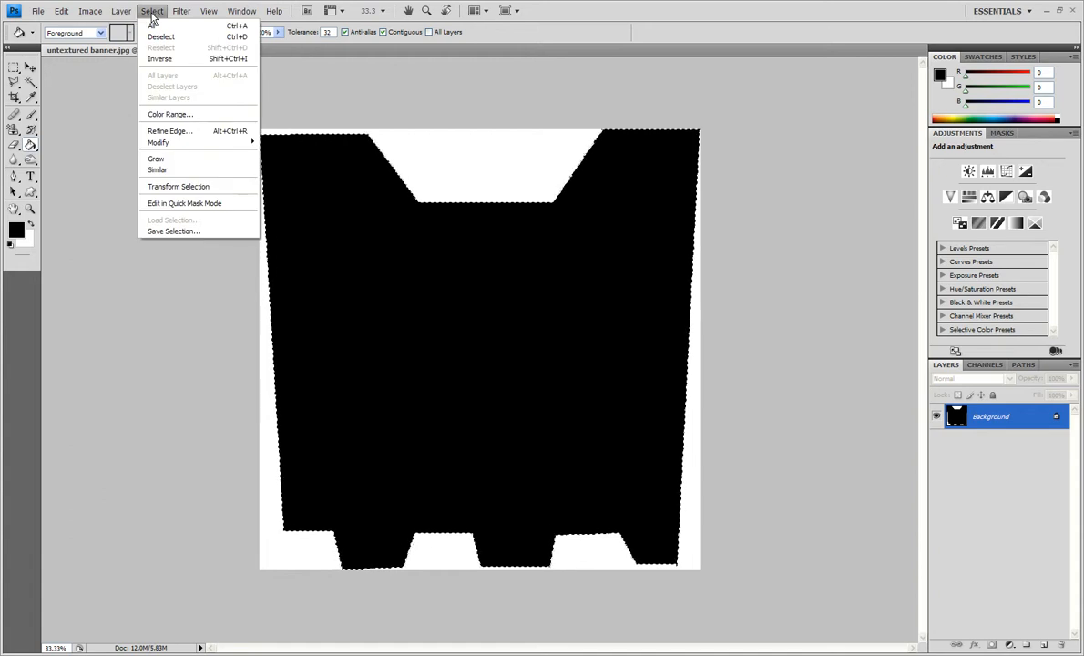
pyautogui.moveTo(168, 143)
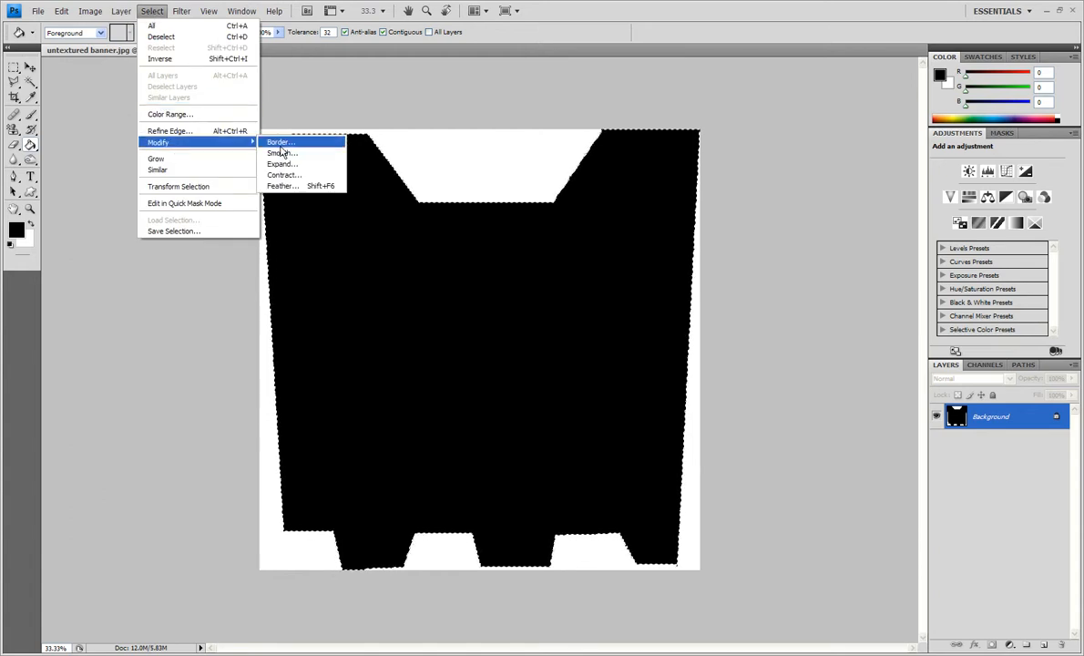
pyautogui.click(289, 175)
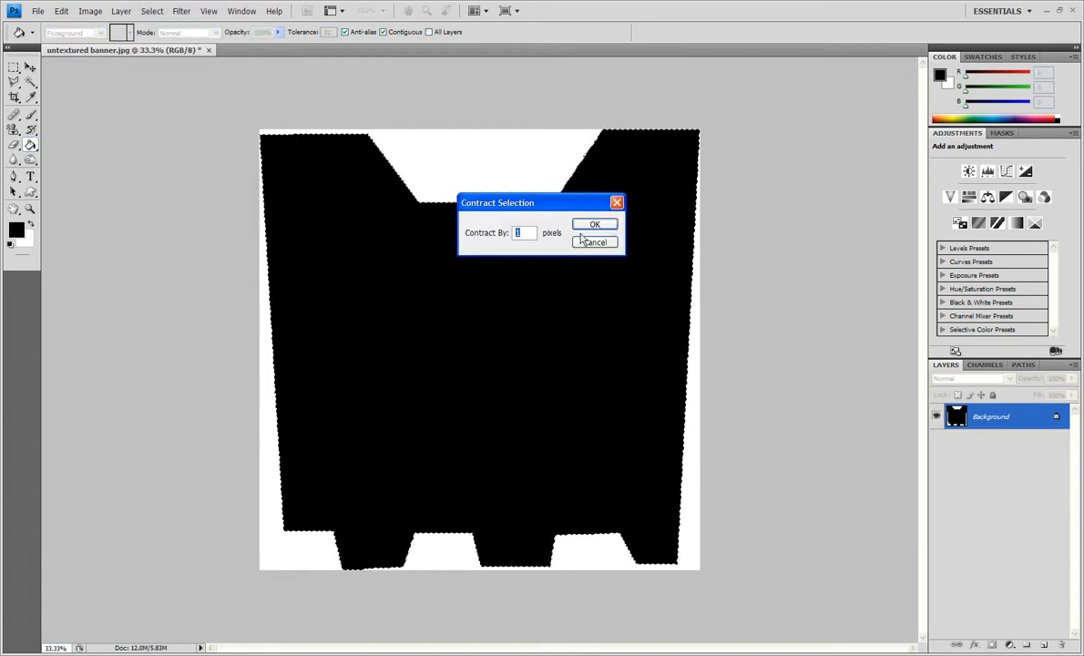
pyautogui.write('10')
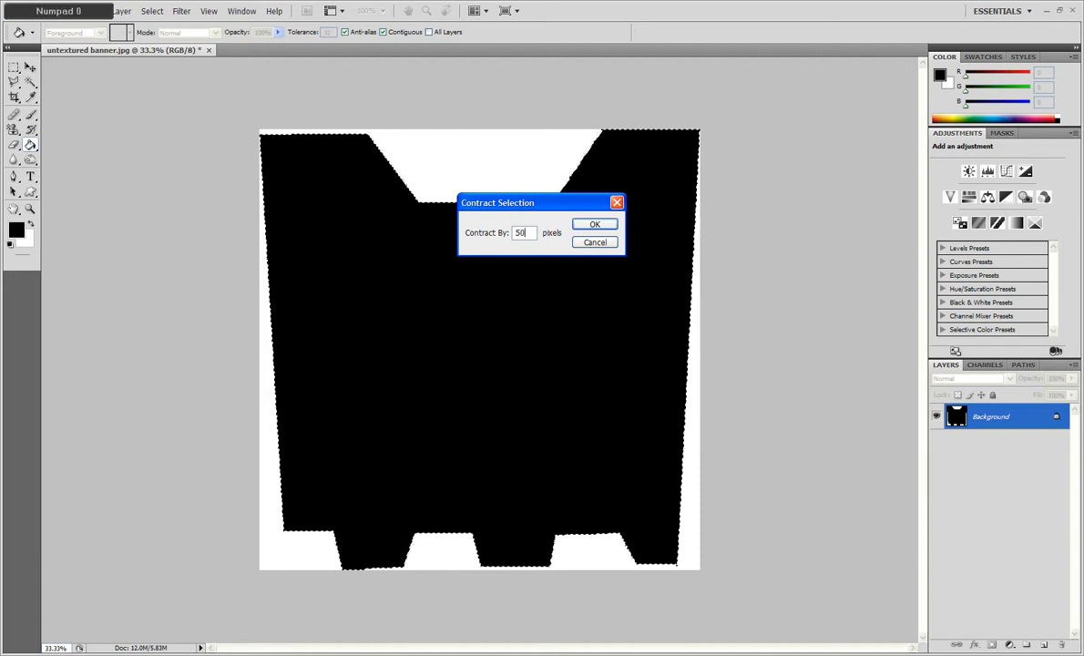
pyautogui.press('Return')
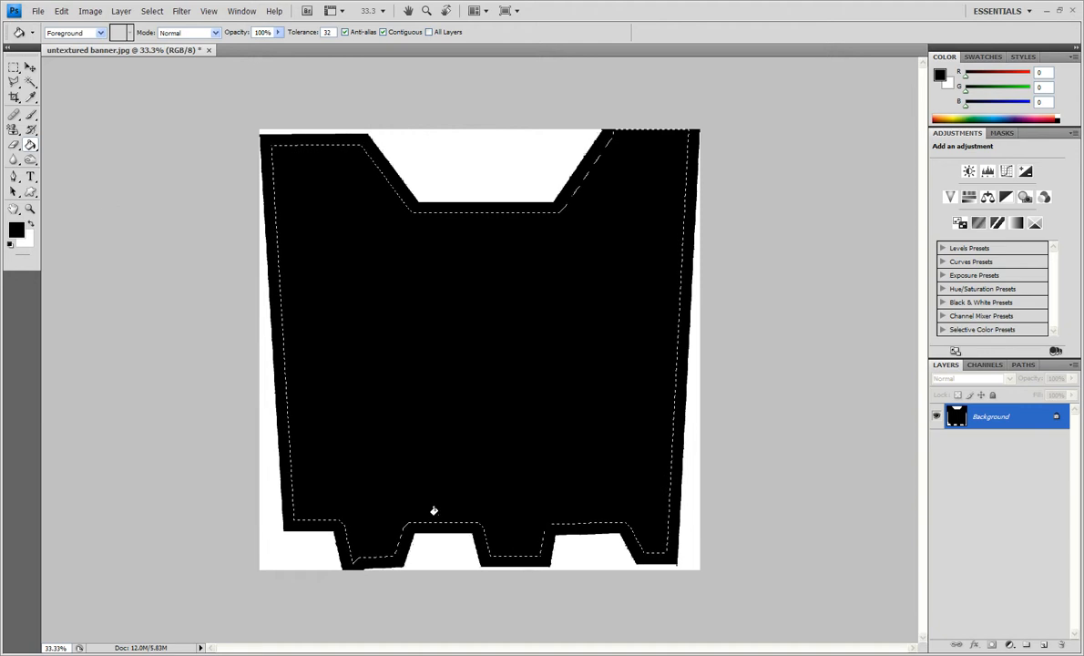
# Subtract thin rectangular strips from the selection at the bottom of the lower-left tab and along the upper-right edge of the banner
pyautogui.keyDown('ctrl'); pyautogui.scroll(2, 509, 537); pyautogui.keyUp('ctrl')
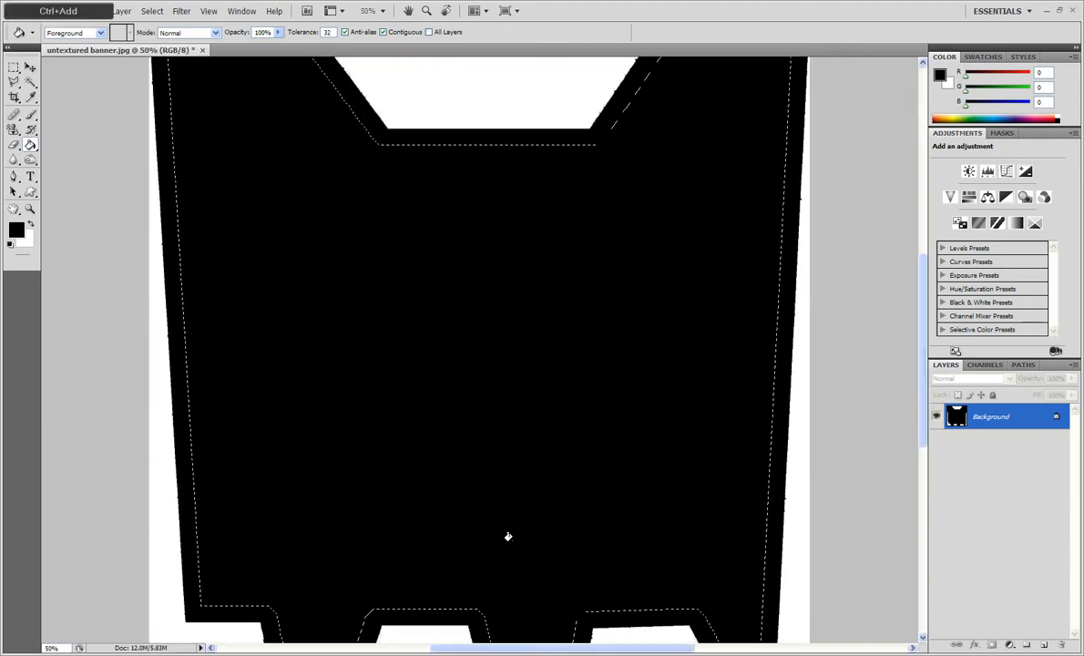
pyautogui.scroll(-5, 509, 536)
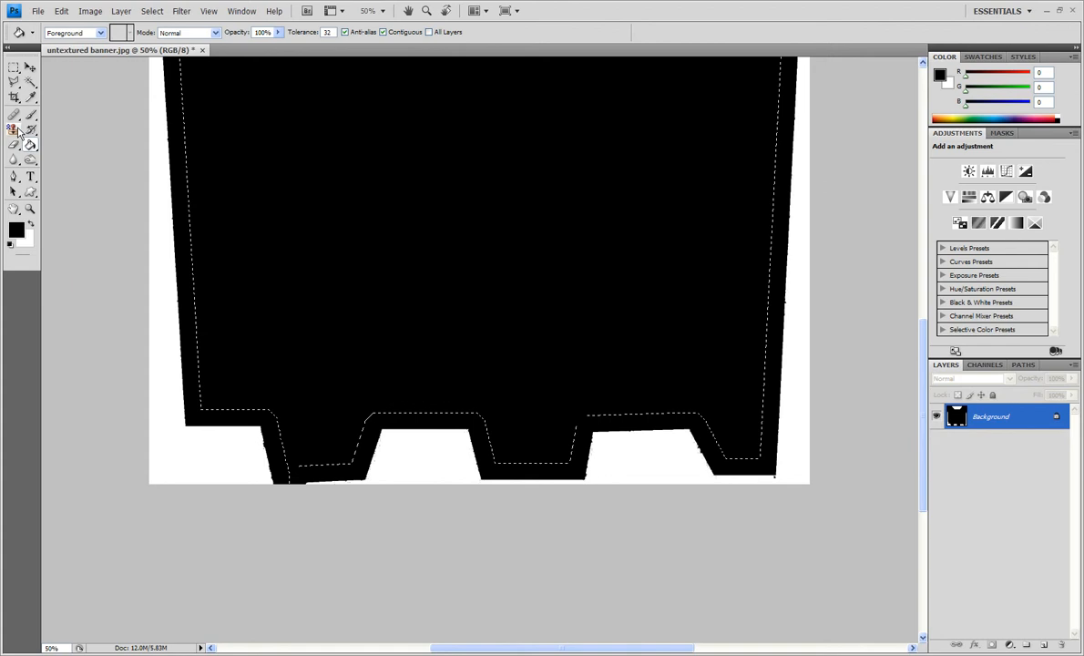
pyautogui.click(14, 67)
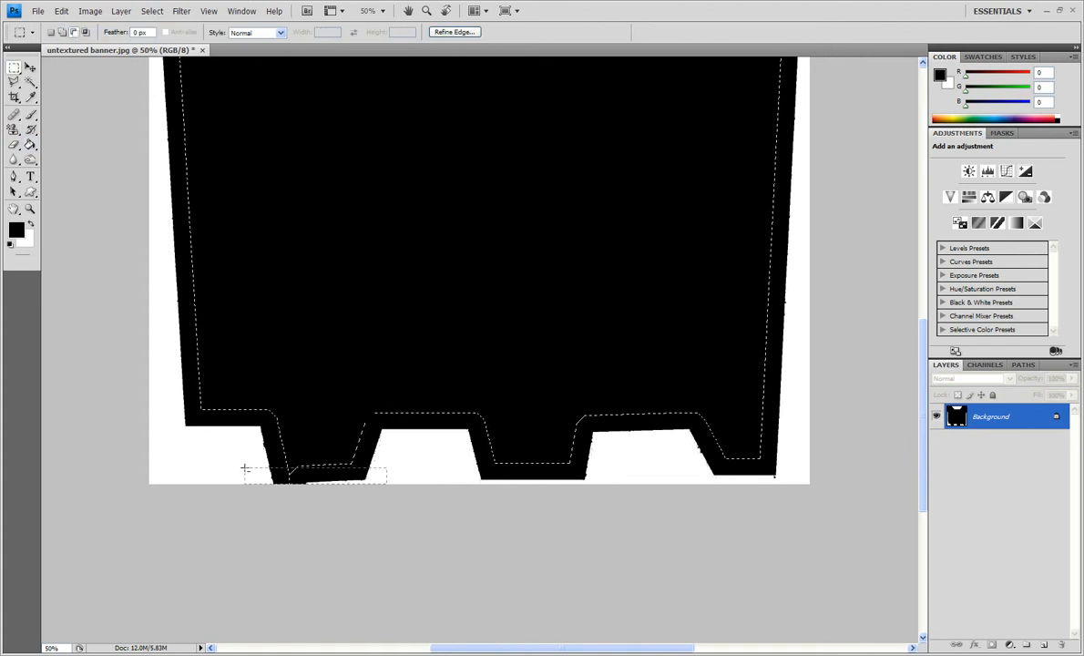
pyautogui.moveTo(244, 465); pyautogui.dragTo(243, 462)
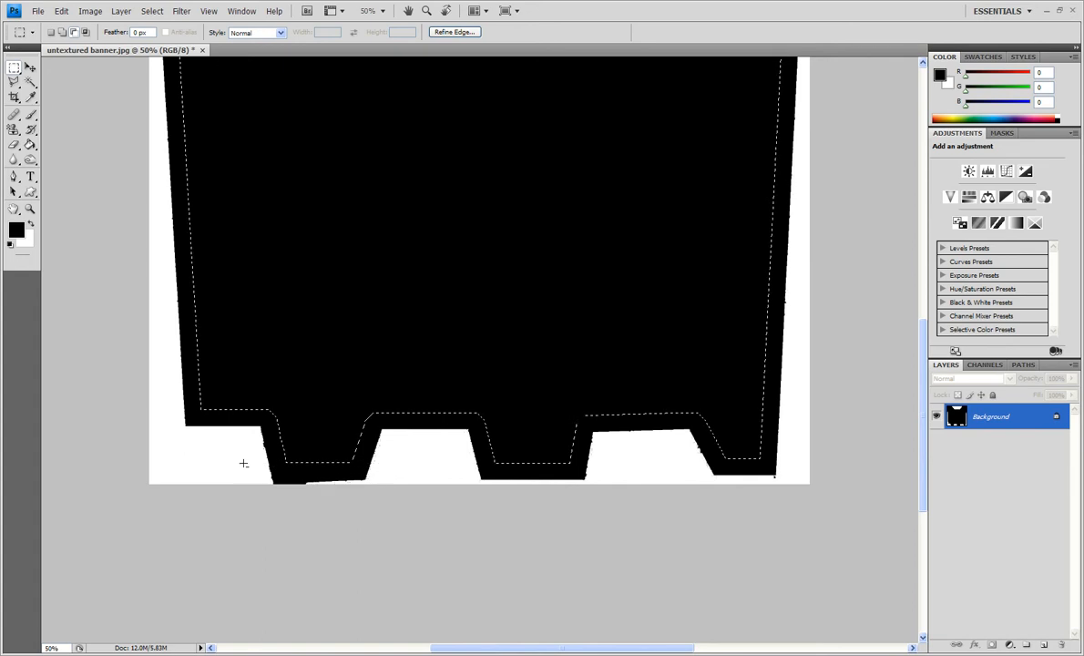
pyautogui.scroll(2, 551, 498)
pyautogui.scroll(14, 551, 496)
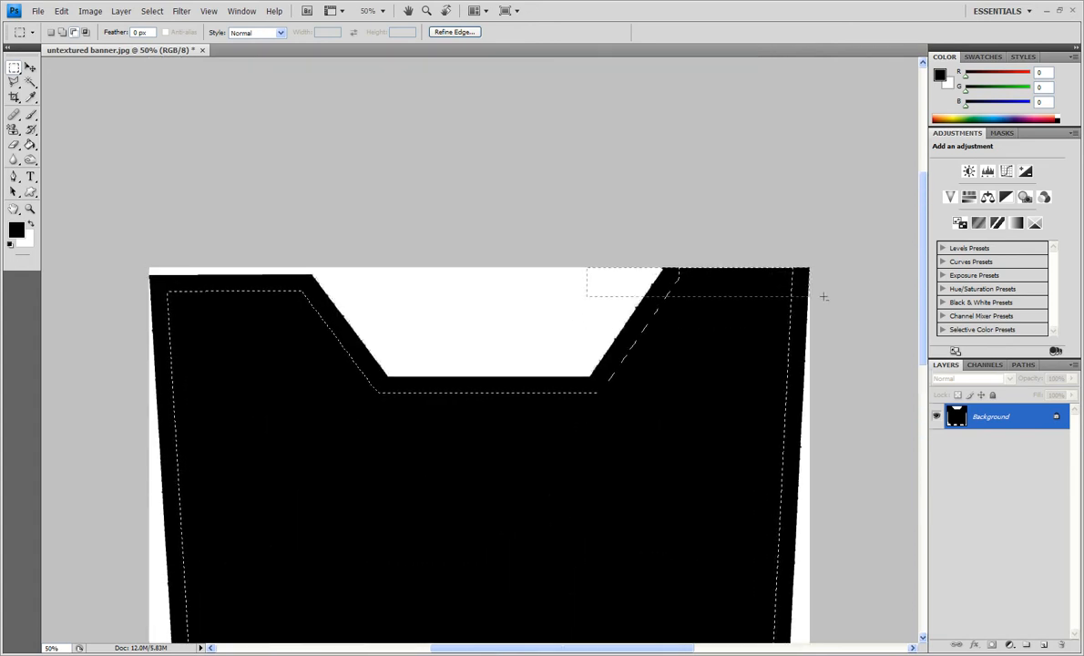
pyautogui.keyDown('alt'); pyautogui.moveTo(825, 286); pyautogui.dragTo(825, 287); pyautogui.keyUp('alt')
pyautogui.scroll(-16, 759, 243)
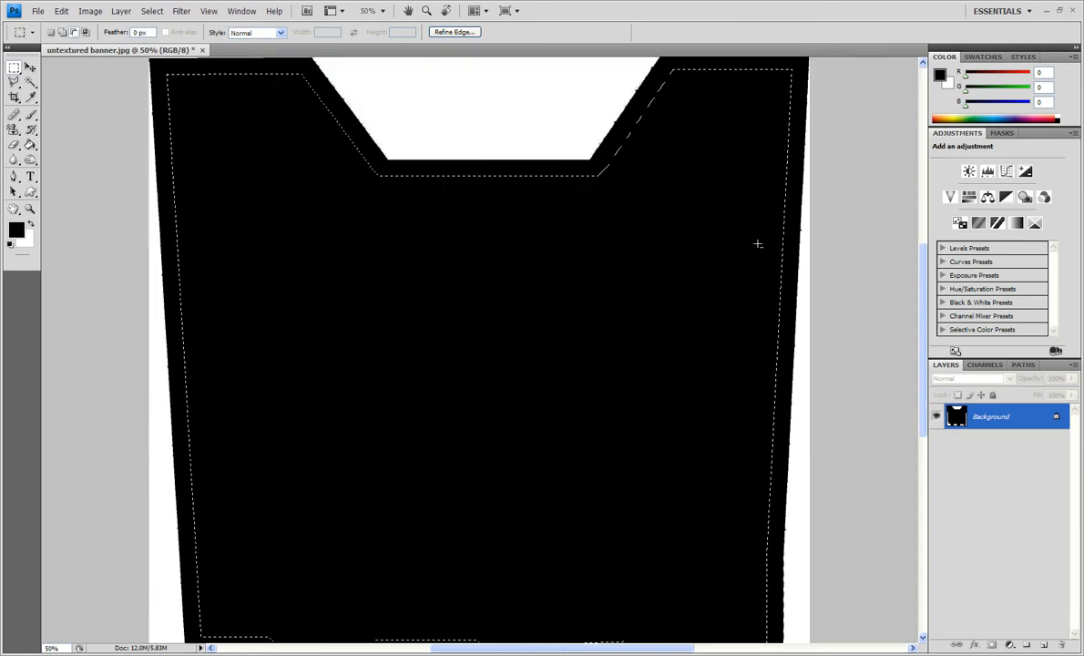
pyautogui.scroll(16, 758, 241)
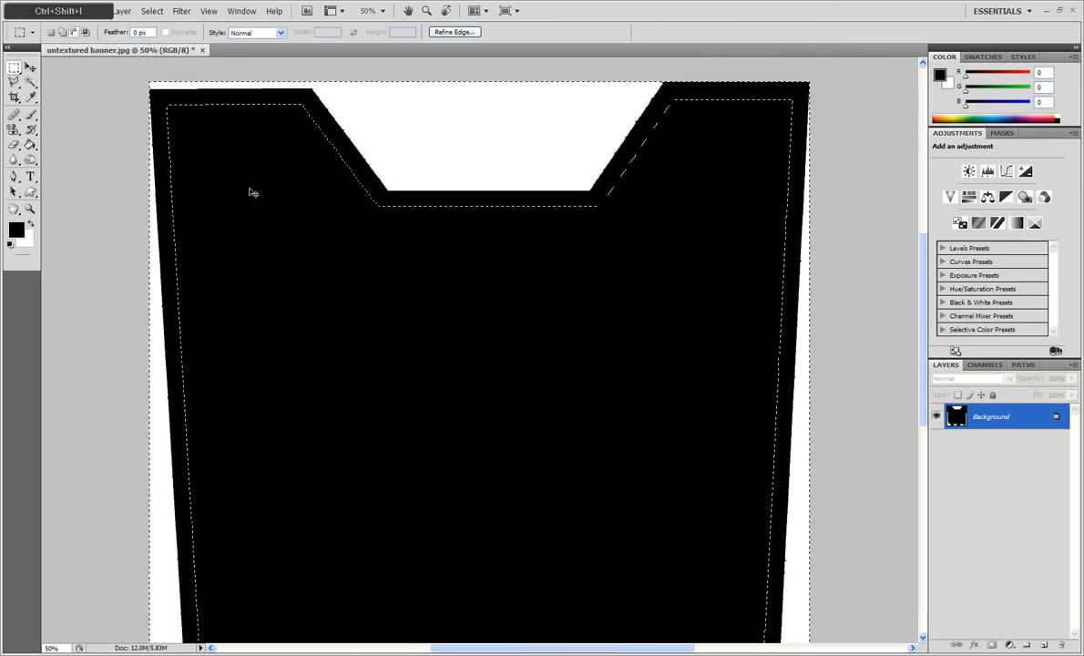
# Invert the selection to cover the area outside the inset outline, and set the foreground colour to pure red (ff0000)
pyautogui.hotkey('ctrl', 'shift', 'i')
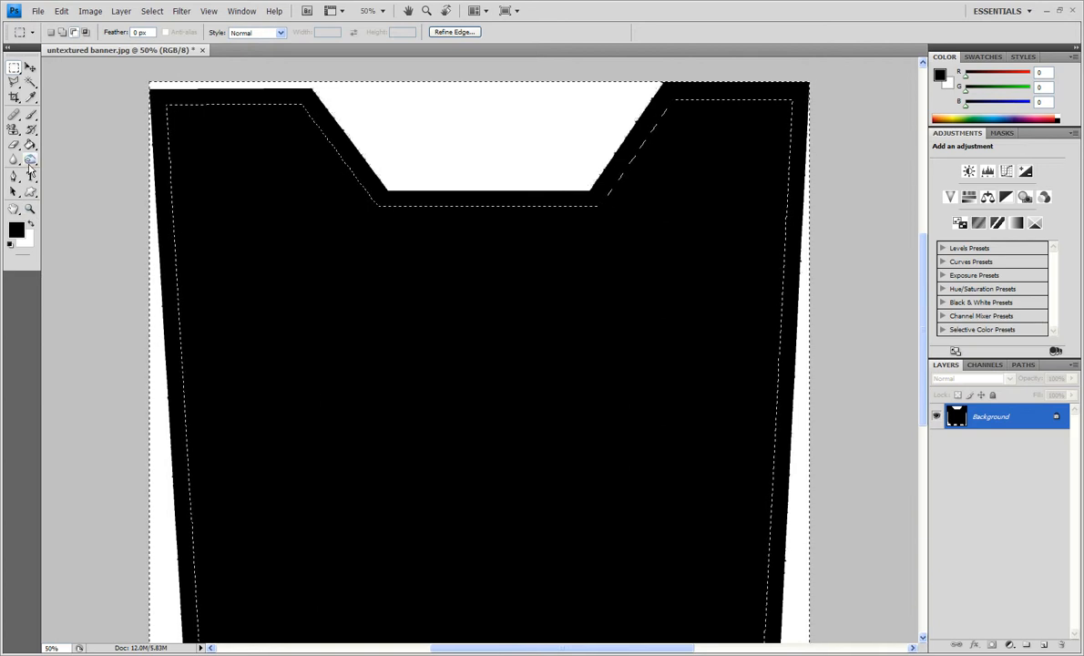
pyautogui.click(17, 229)
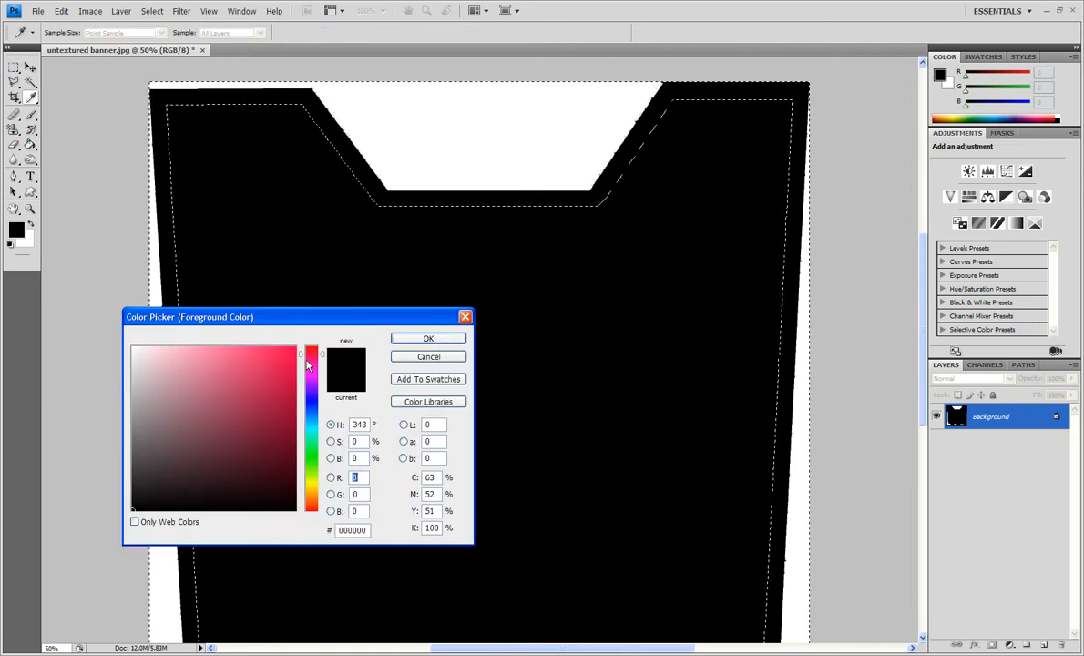
pyautogui.write('255')
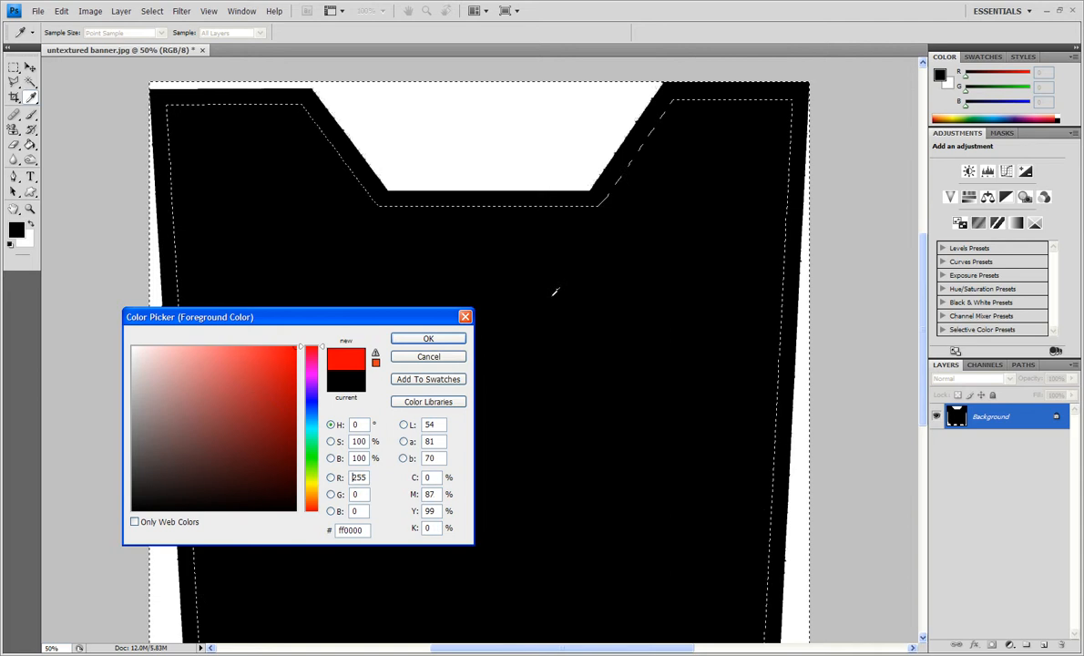
pyautogui.click(428, 339)
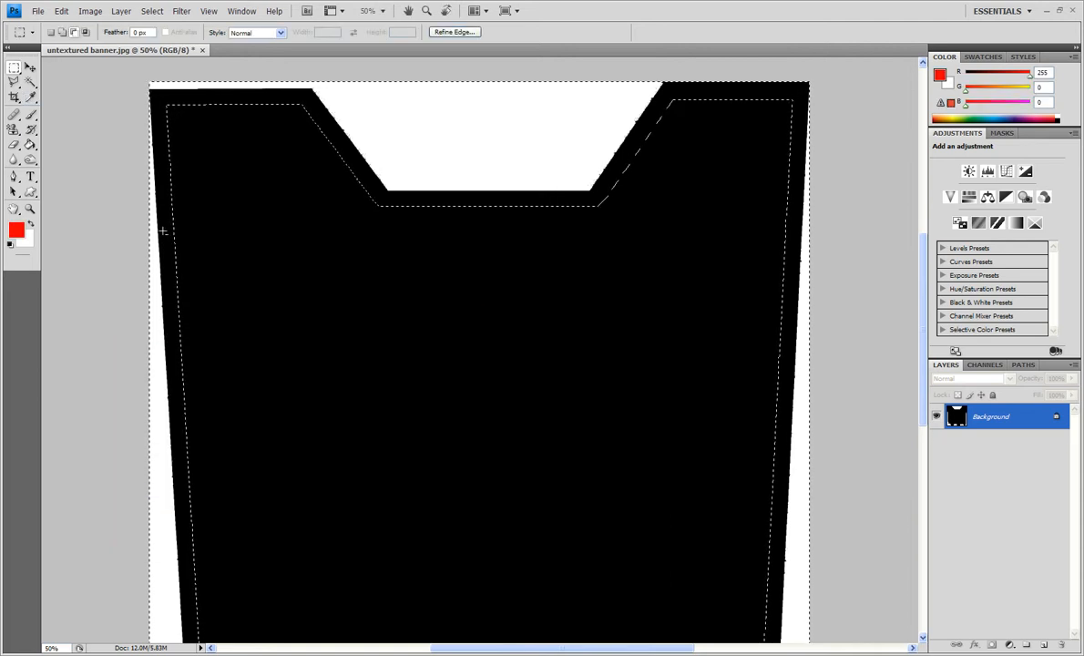
# Fill the banner's border and the notch area above it with red using the Paint Bucket
pyautogui.click(30, 144)
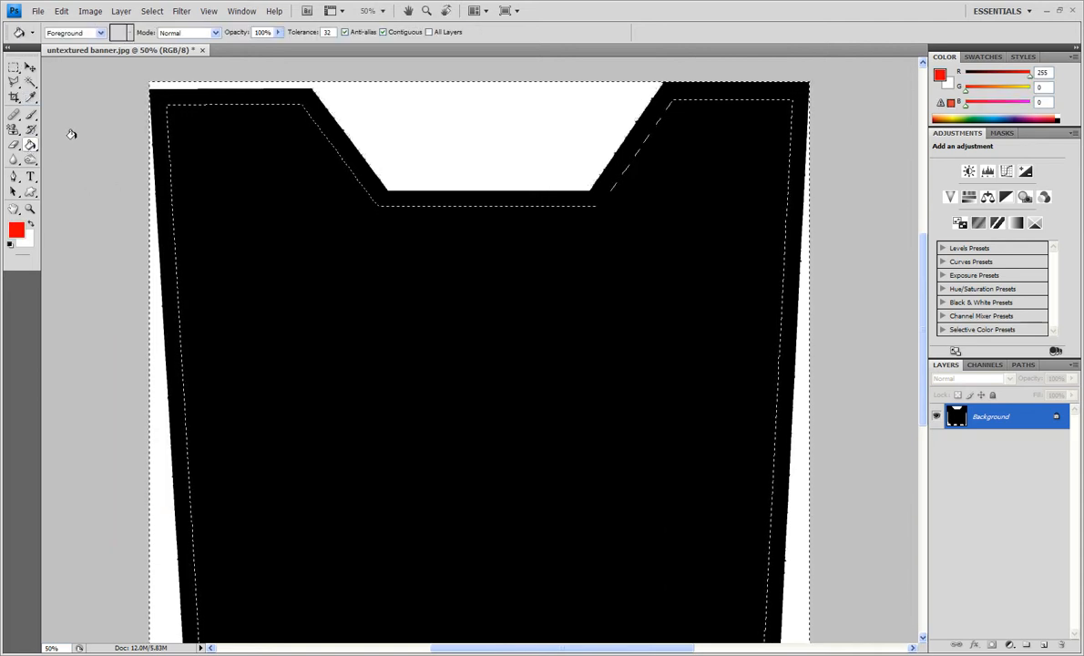
pyautogui.click(157, 119)
pyautogui.click(368, 103)
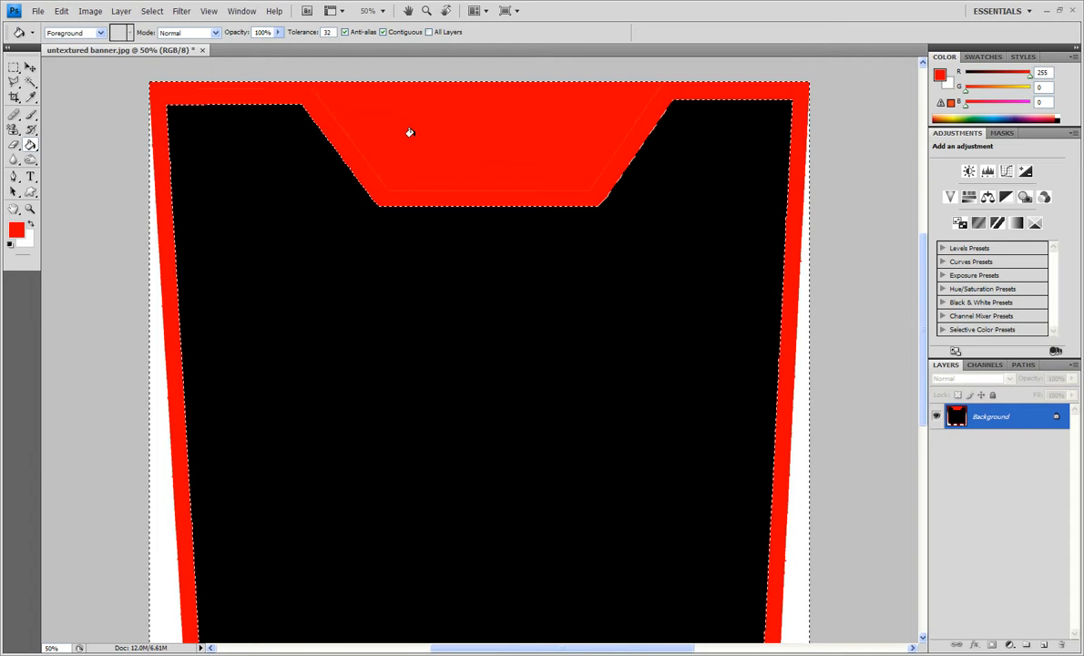
pyautogui.scroll(-5, 412, 133)
pyautogui.scroll(5, 410, 134)
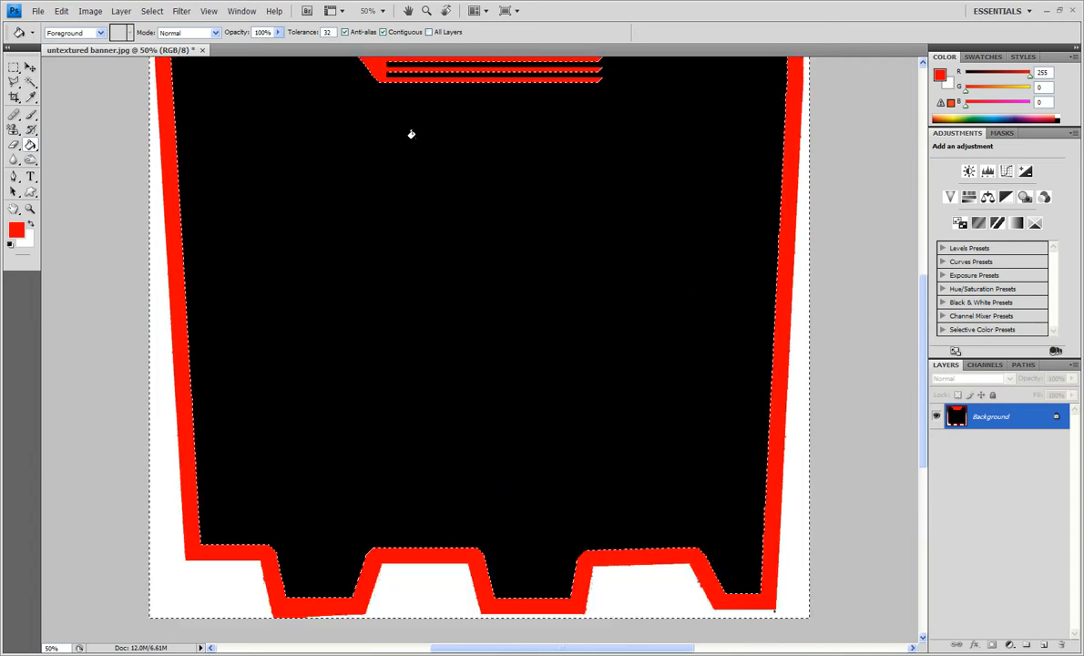
# Switch to Firefox to check the colours of the Chopwell banner reference photo, and return to Photoshop
pyautogui.click(619, 654)
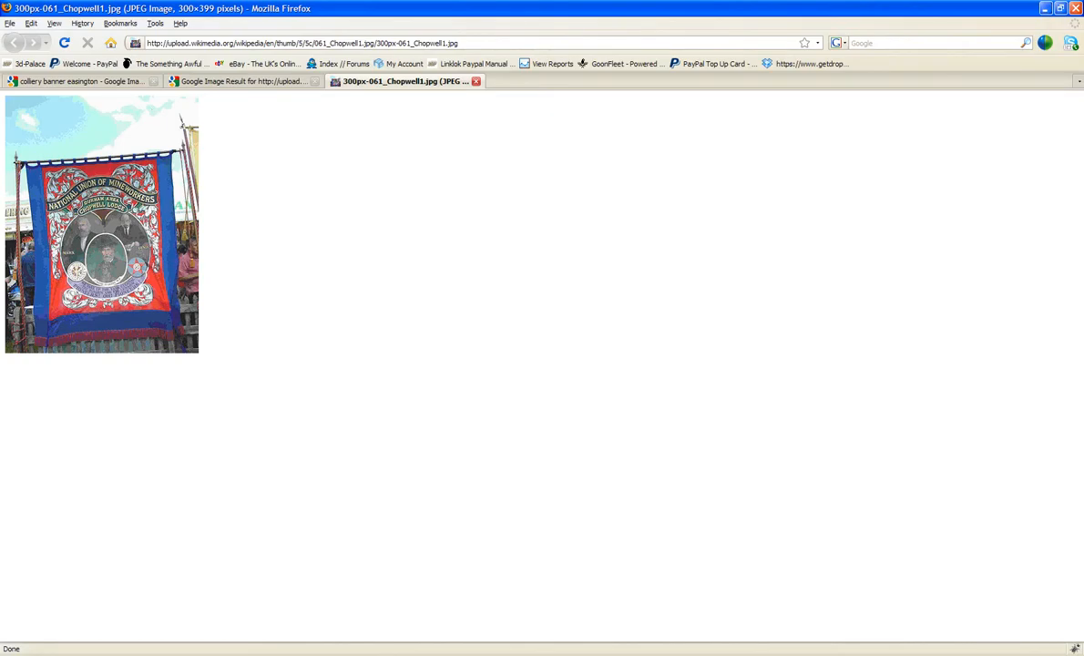
pyautogui.click(619, 654)
pyautogui.scroll(5, 496, 382)
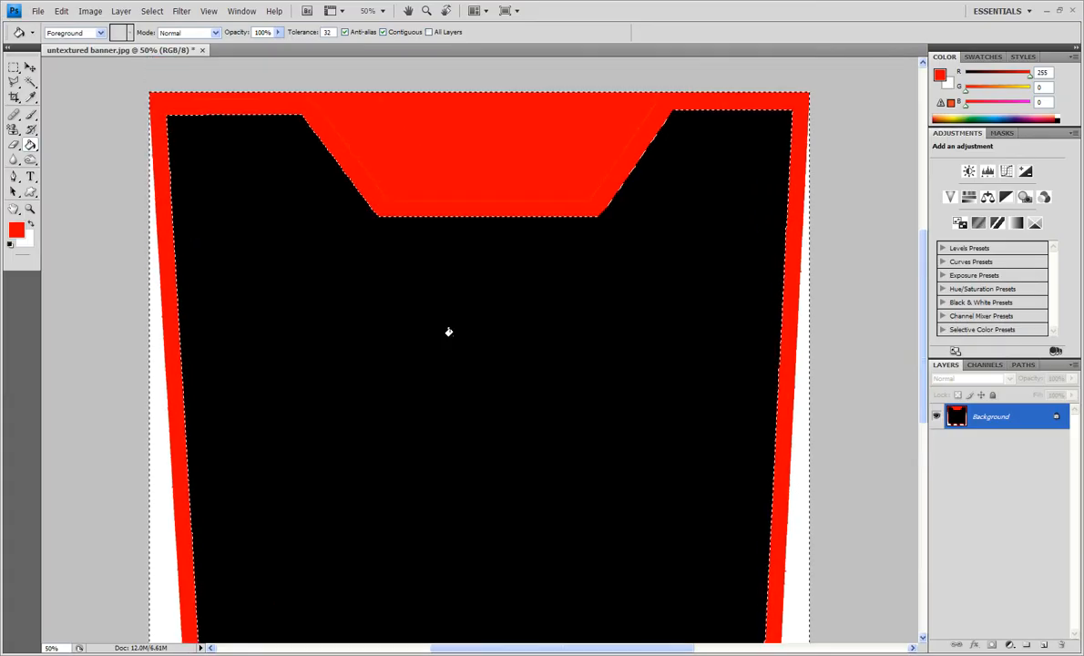
# Set the foreground colour to blue (2400ff) and fill the black interior of the banner with it
pyautogui.click(16, 230)
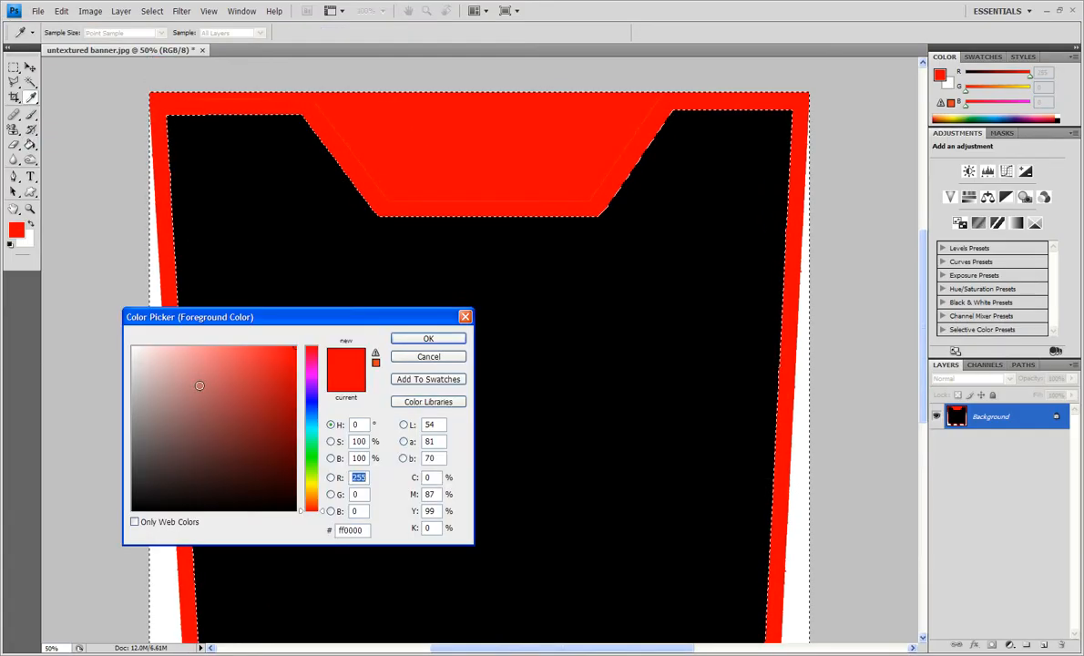
pyautogui.click(311, 397)
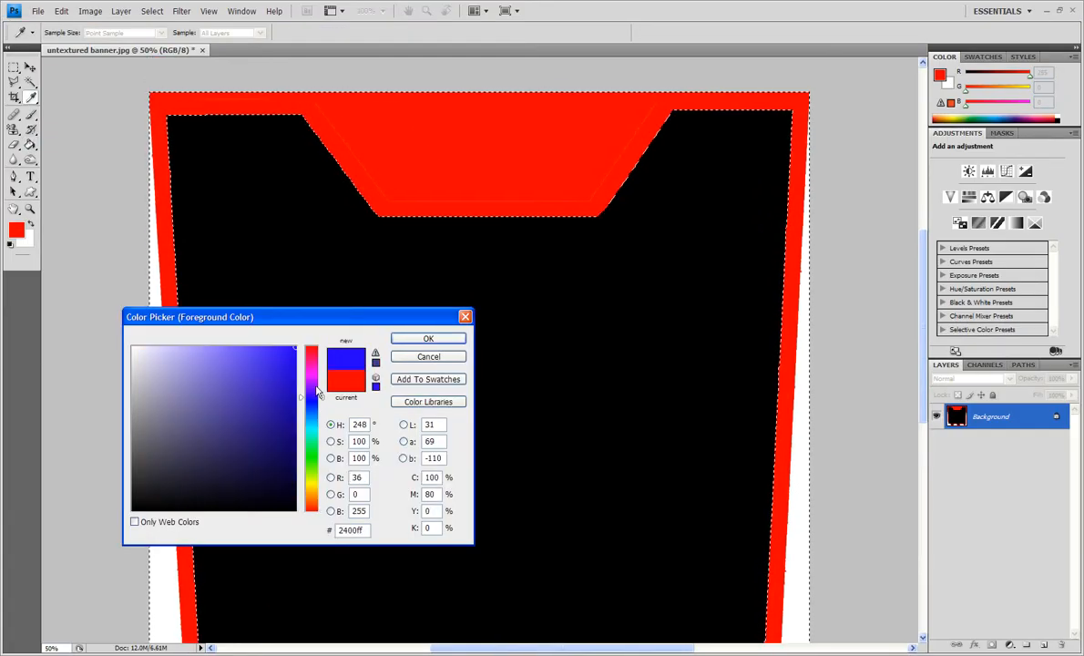
pyautogui.click(432, 337)
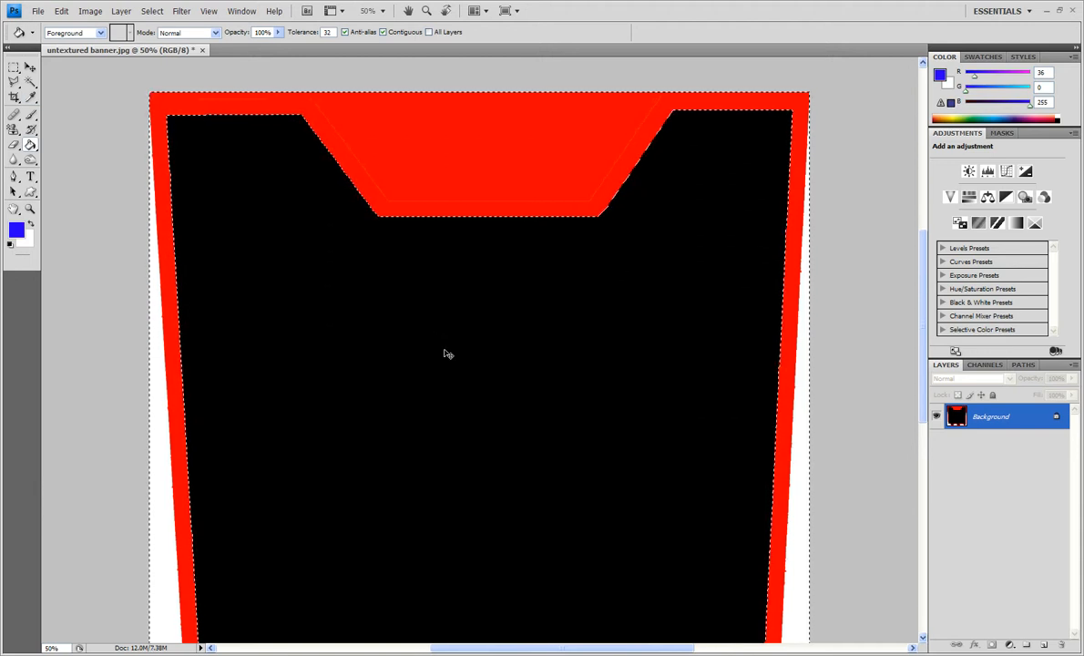
pyautogui.click(445, 353)
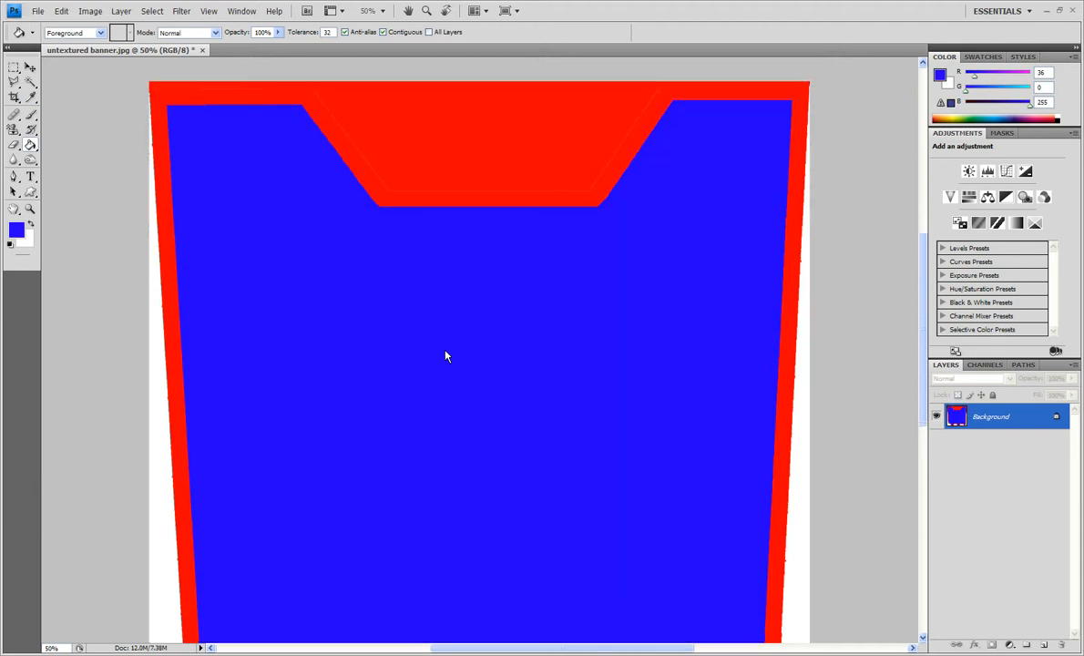
pyautogui.scroll(-3, 445, 356)
pyautogui.press('ctrl+KP_Subtract')
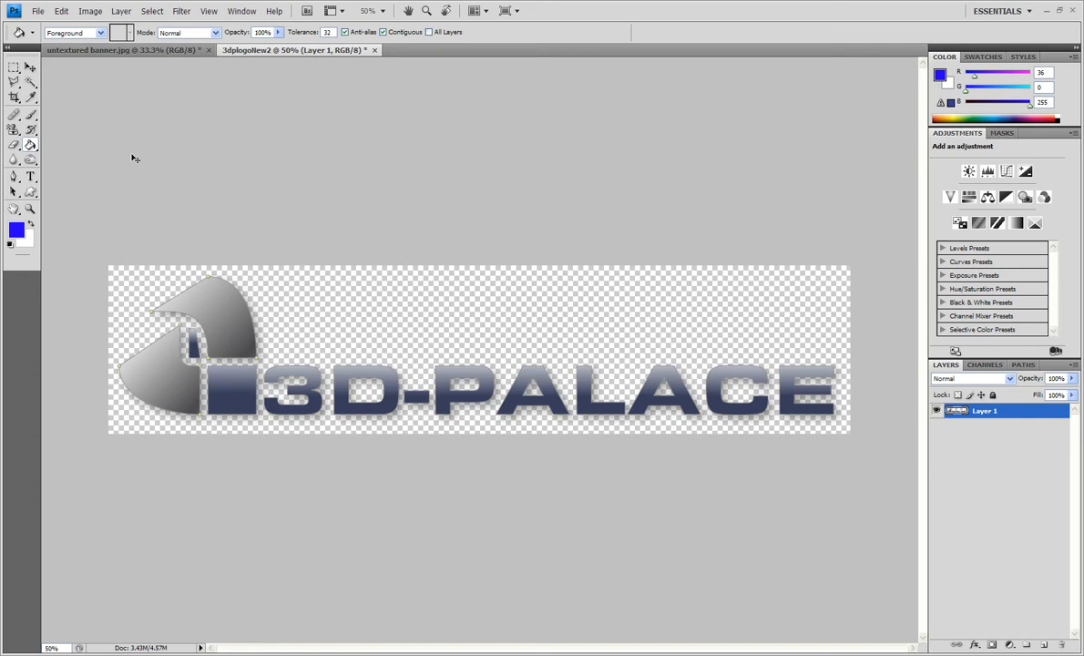
# Copy the entire 3D-PALACE logo from 3dplogoNew2, paste it into the untextured banner document, and reposition it across the banner
pyautogui.hotkey('ctrl', 'a')
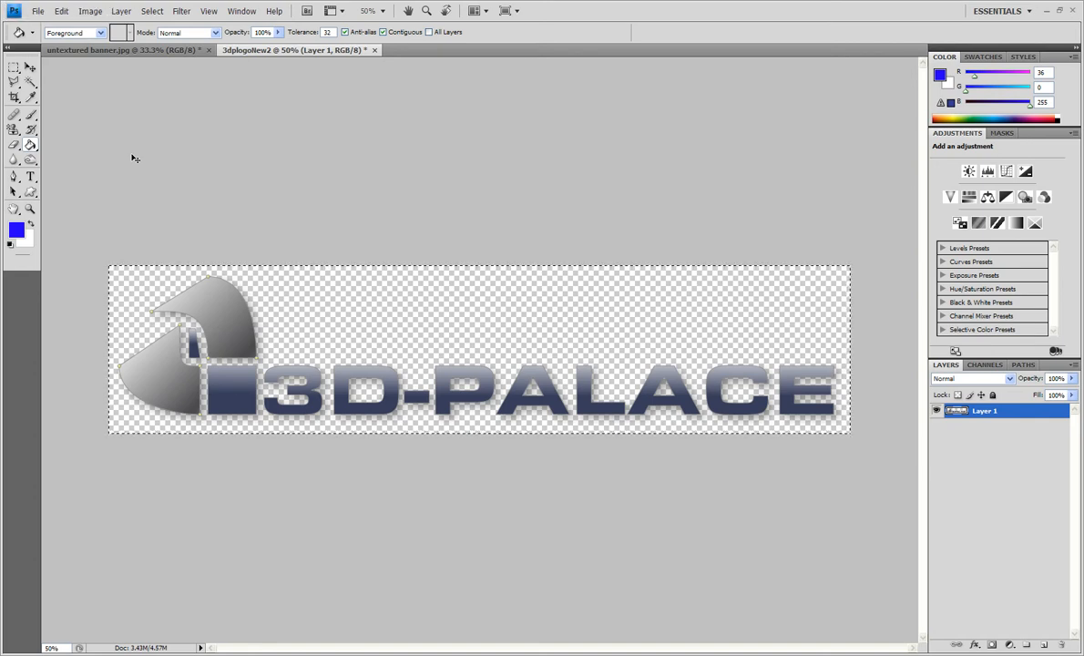
pyautogui.hotkey('ctrl', 'c')
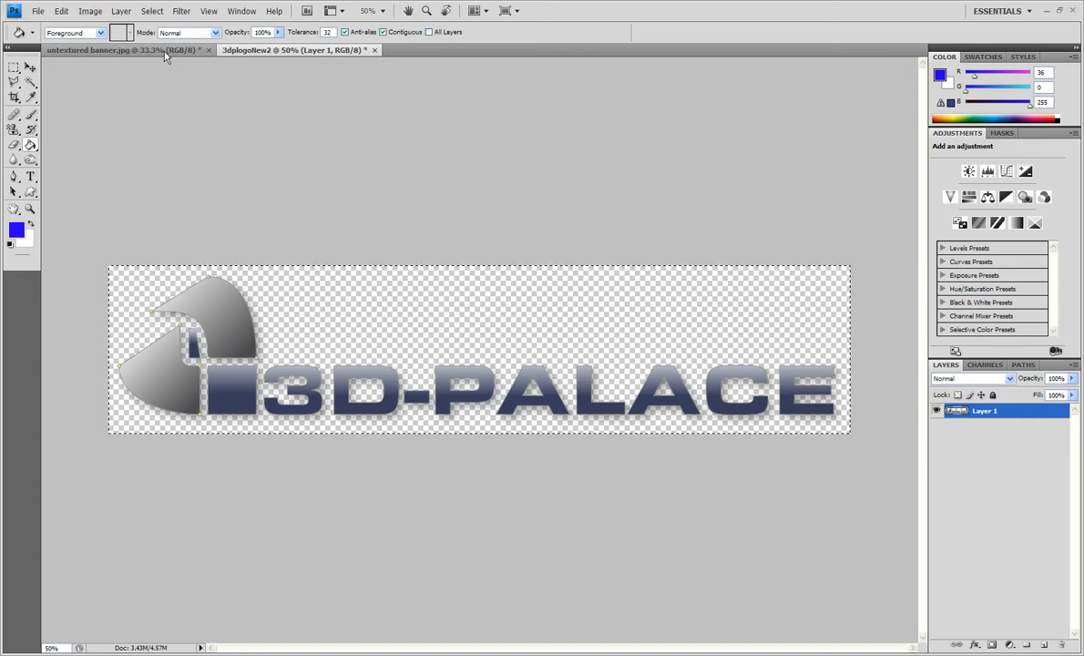
pyautogui.click(165, 52)
pyautogui.hotkey('ctrl', 'v')
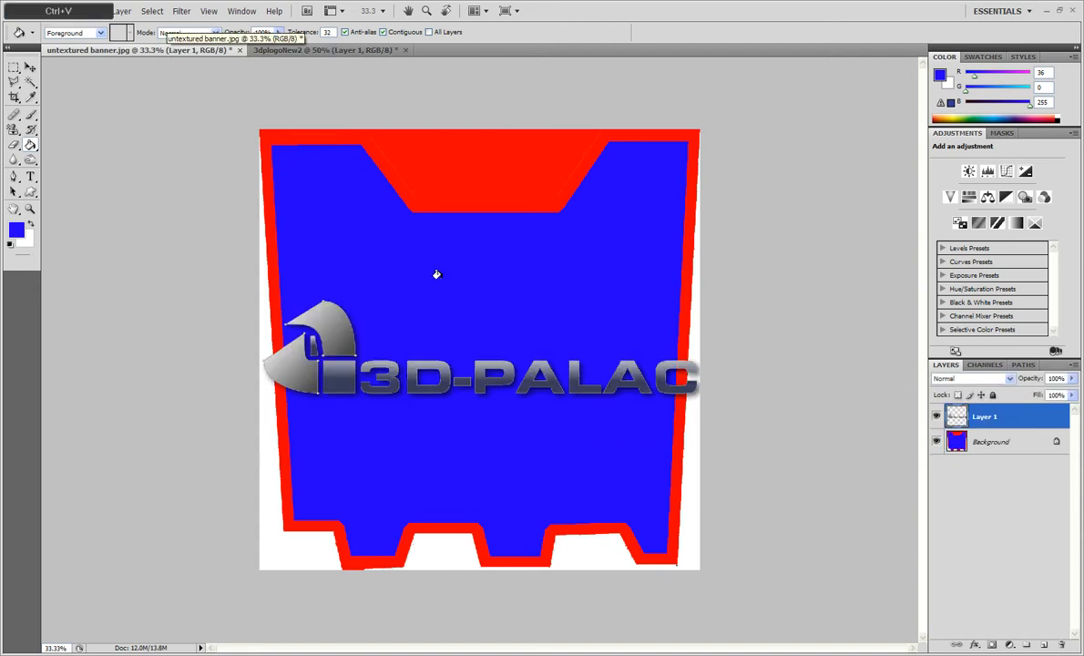
pyautogui.press('v')
pyautogui.moveTo(420, 301); pyautogui.dragTo(378, 332)
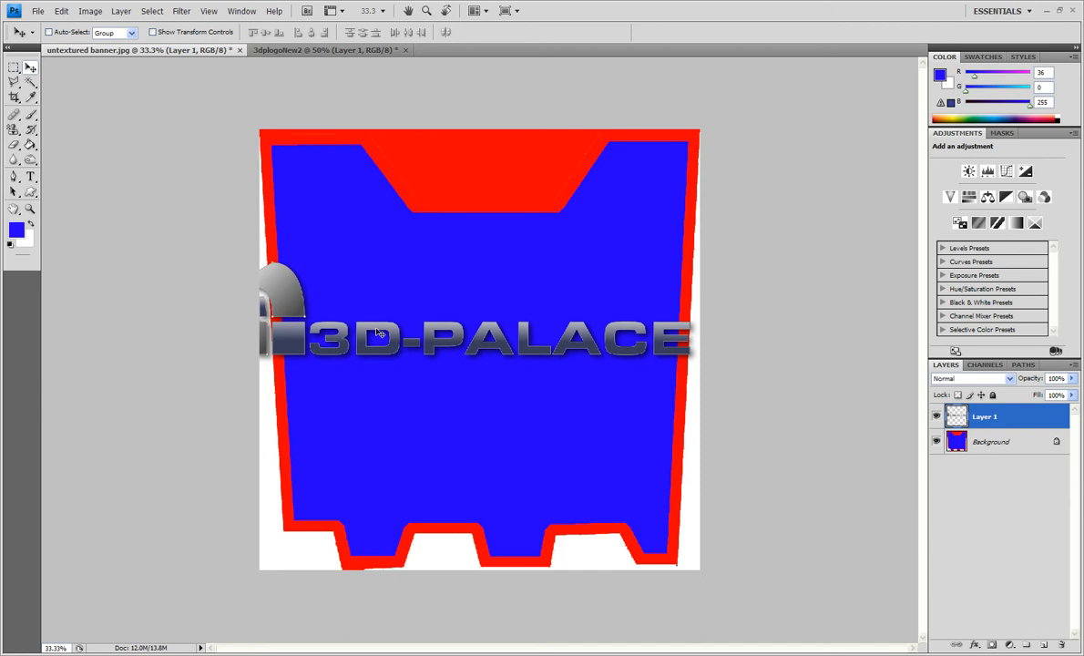
# Undo the logo's move and its paste into the banner document
pyautogui.hotkey('ctrl', 'alt', 'z')
pyautogui.hotkey('ctrl', 'alt', 'z')
pyautogui.hotkey('ctrl', 'alt', 'z')
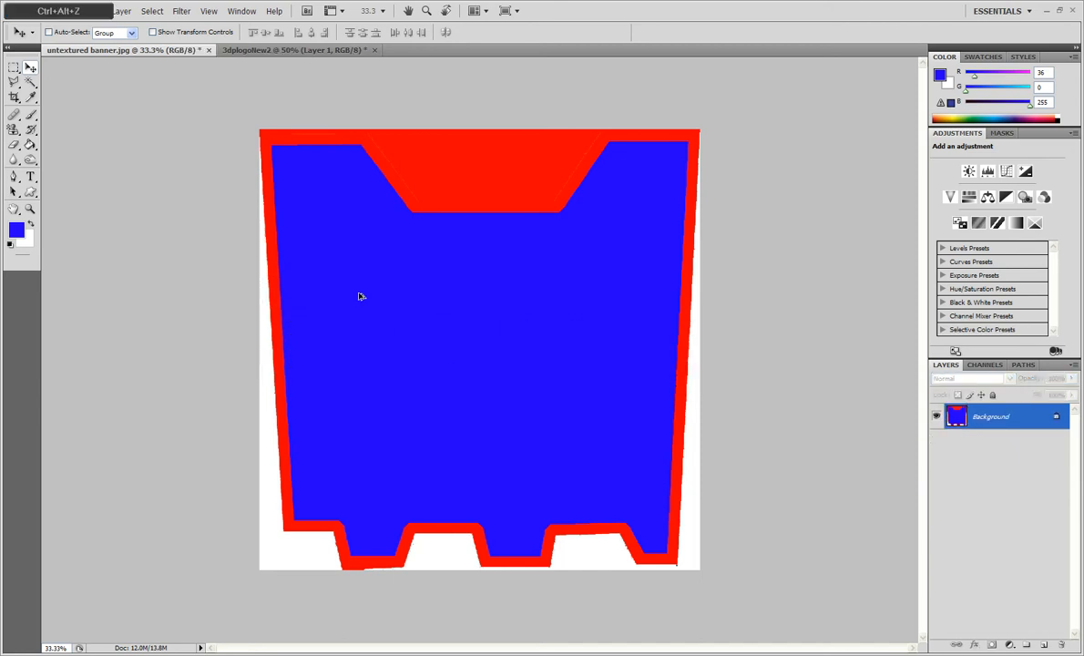
# Resize the 3dplogoNew2 image to a width of 1800 pixels with constrained proportions
pyautogui.click(262, 50)
pyautogui.click(123, 11)
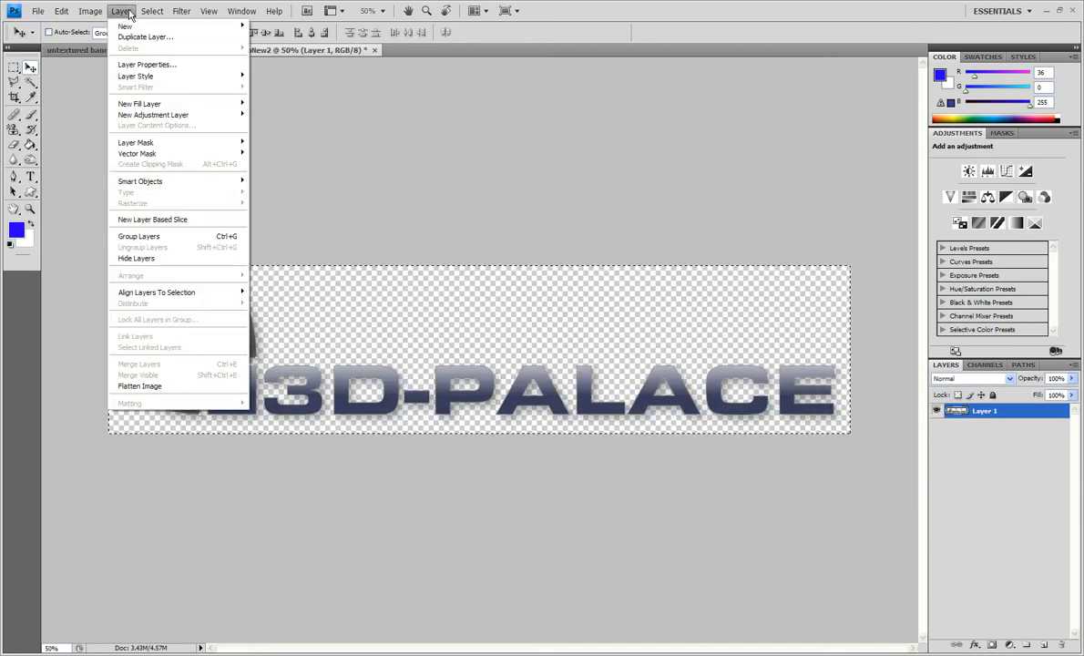
pyautogui.moveTo(90, 11)
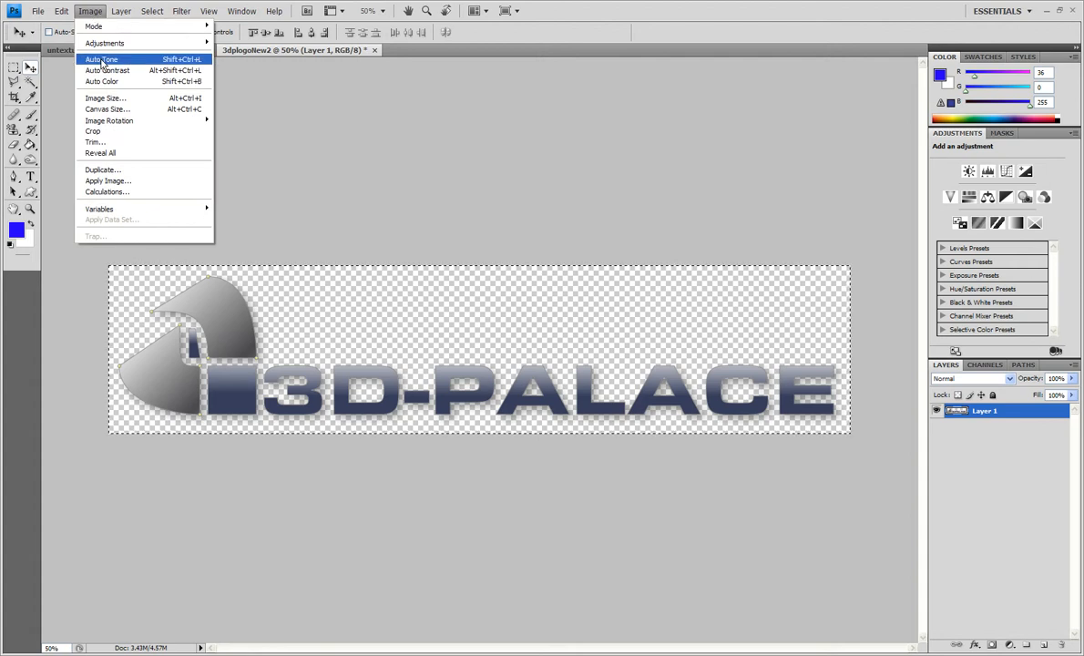
pyautogui.click(103, 98)
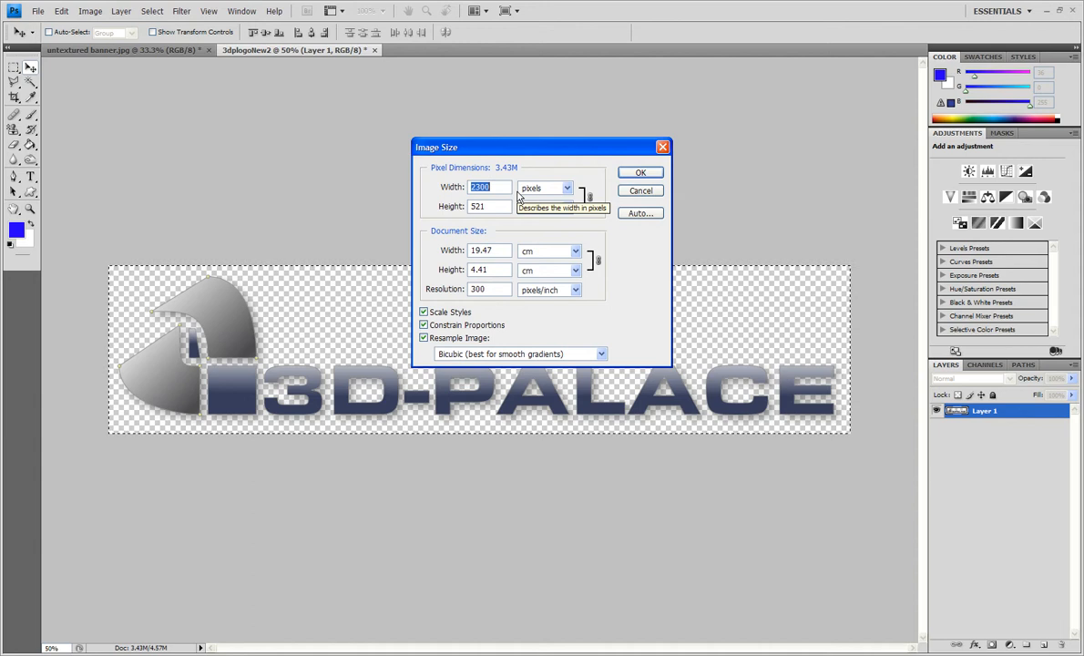
pyautogui.write('1800')
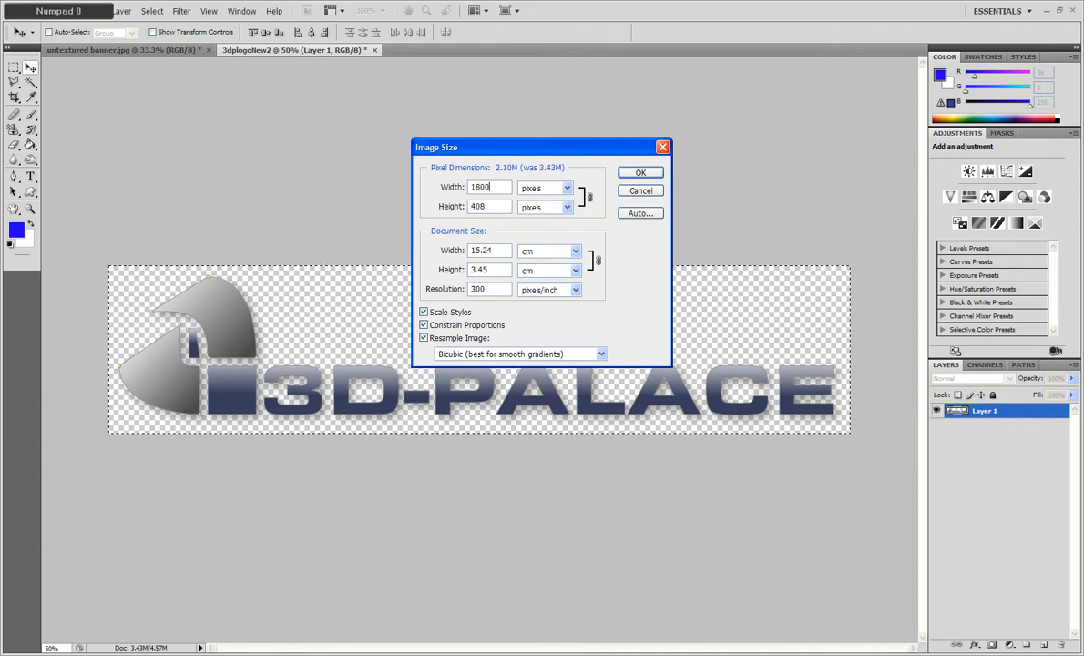
pyautogui.press('Return')
# Copy the entire resized logo, paste it into the untextured banner document, and move it to the upper part of the blue area
pyautogui.hotkey('ctrl', 'a')
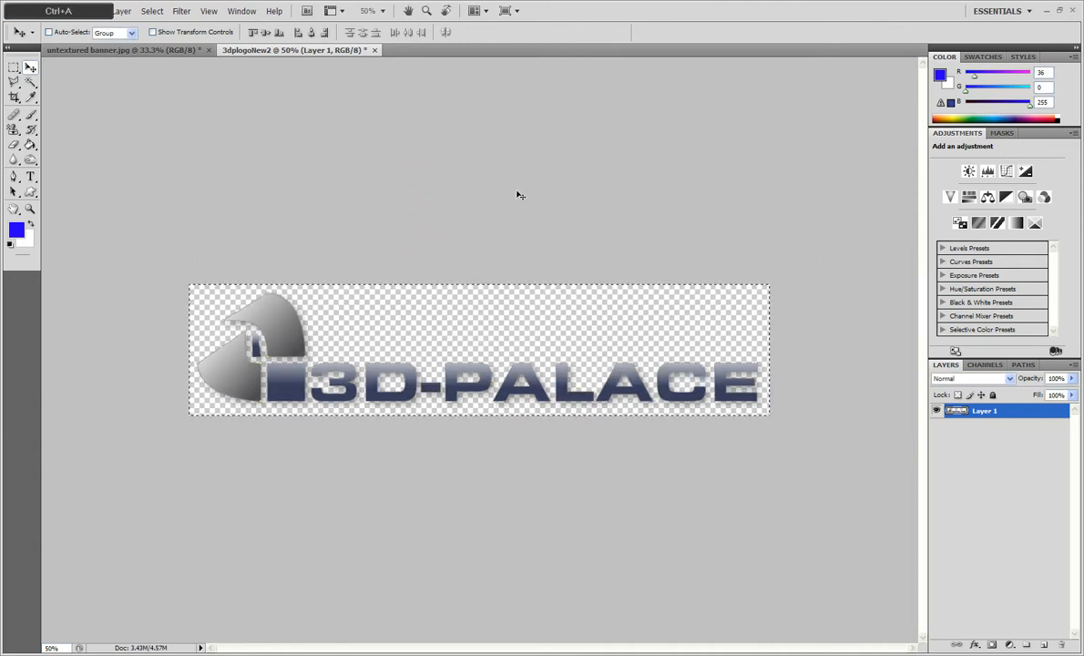
pyautogui.hotkey('ctrl', 'c')
pyautogui.click(171, 50)
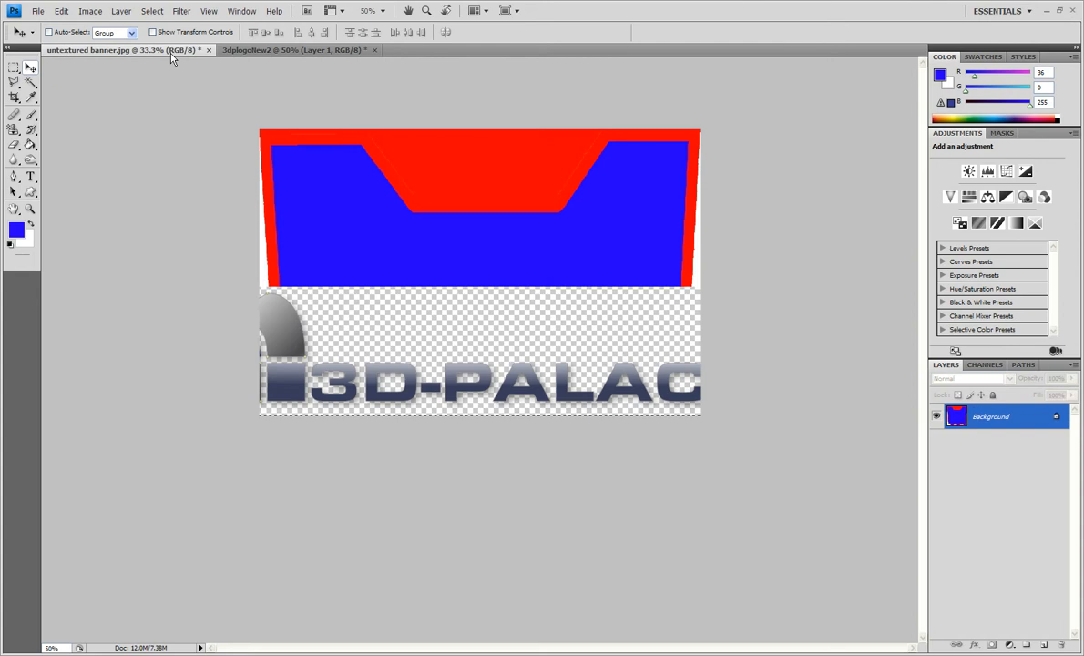
pyautogui.hotkey('ctrl', 'v')
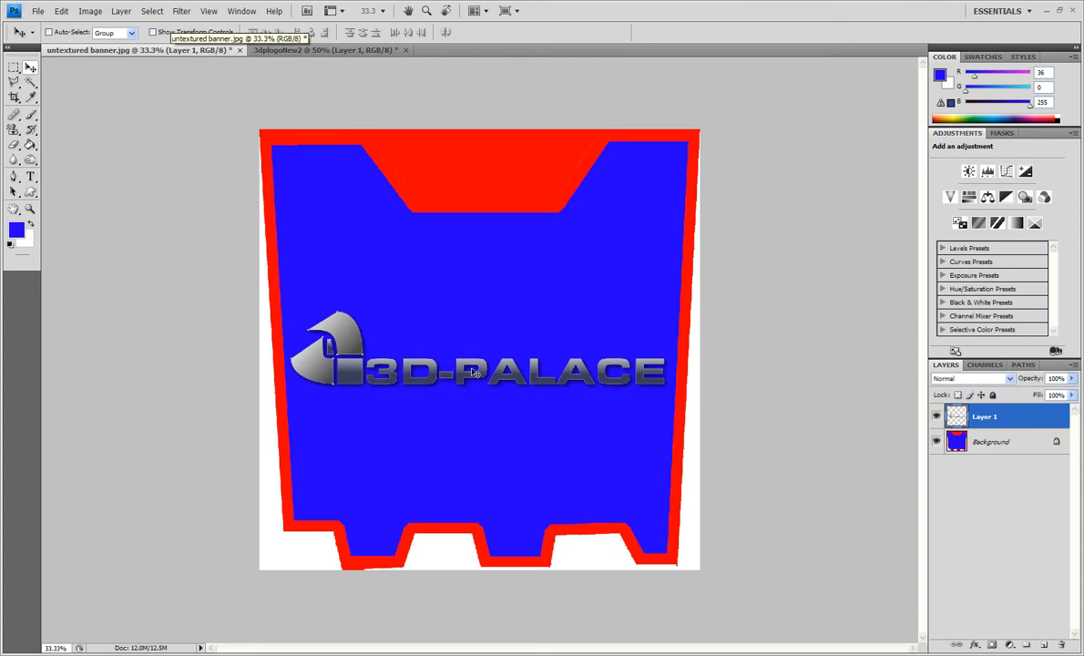
pyautogui.moveTo(471, 367); pyautogui.dragTo(462, 242)
# Try inverting the Background layer's colours, and invert them back
pyautogui.click(970, 446)
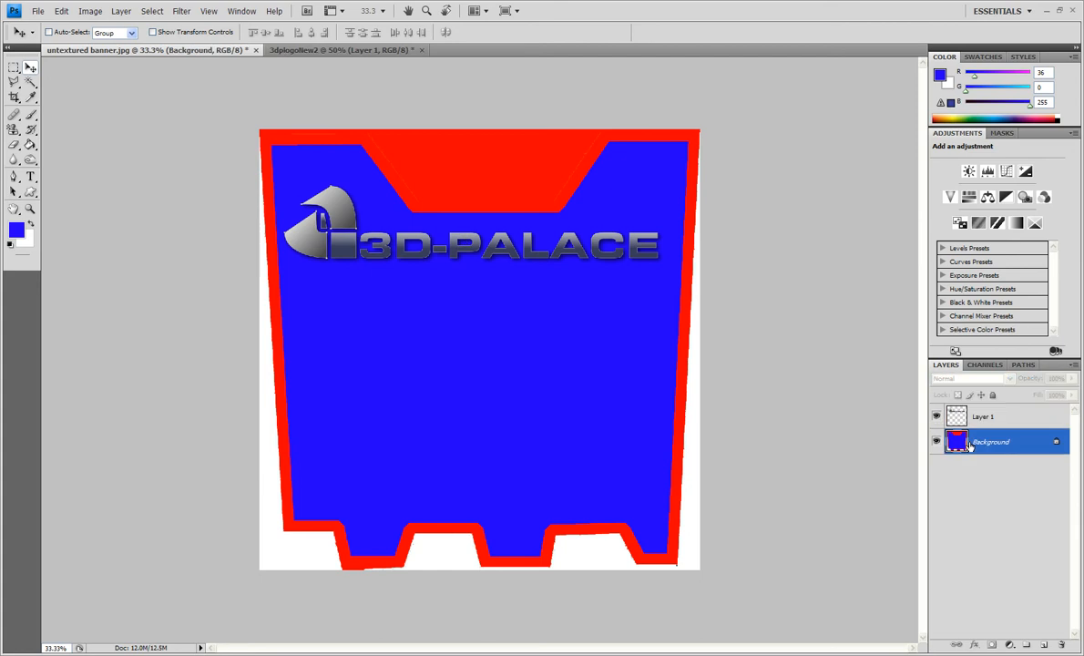
pyautogui.hotkey('ctrl', 'i')
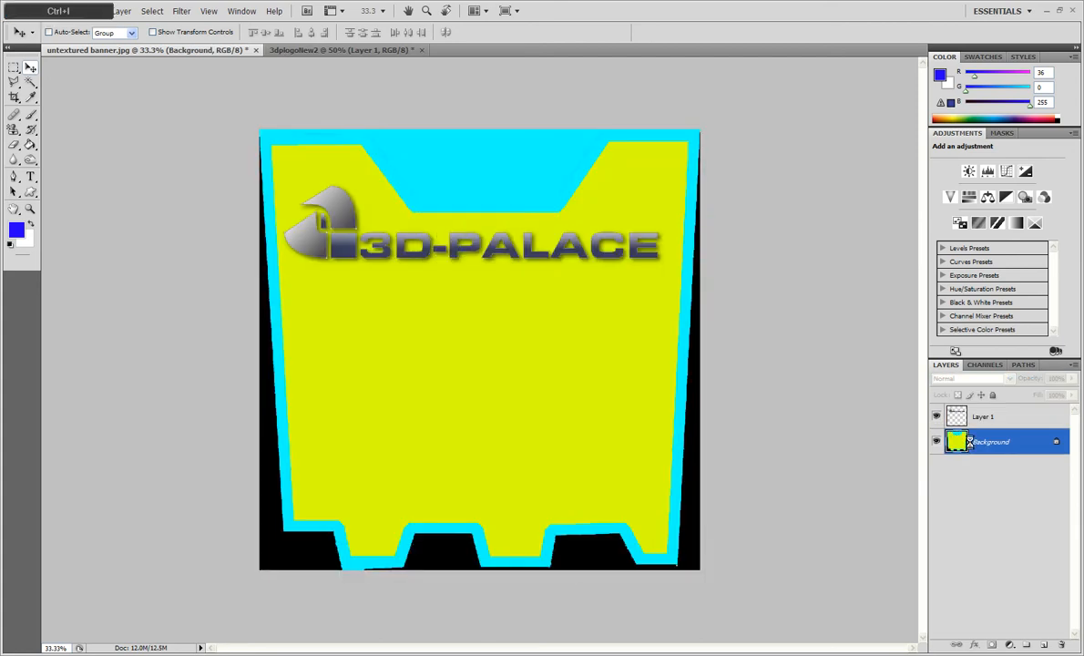
pyautogui.hotkey('ctrl', 'i')
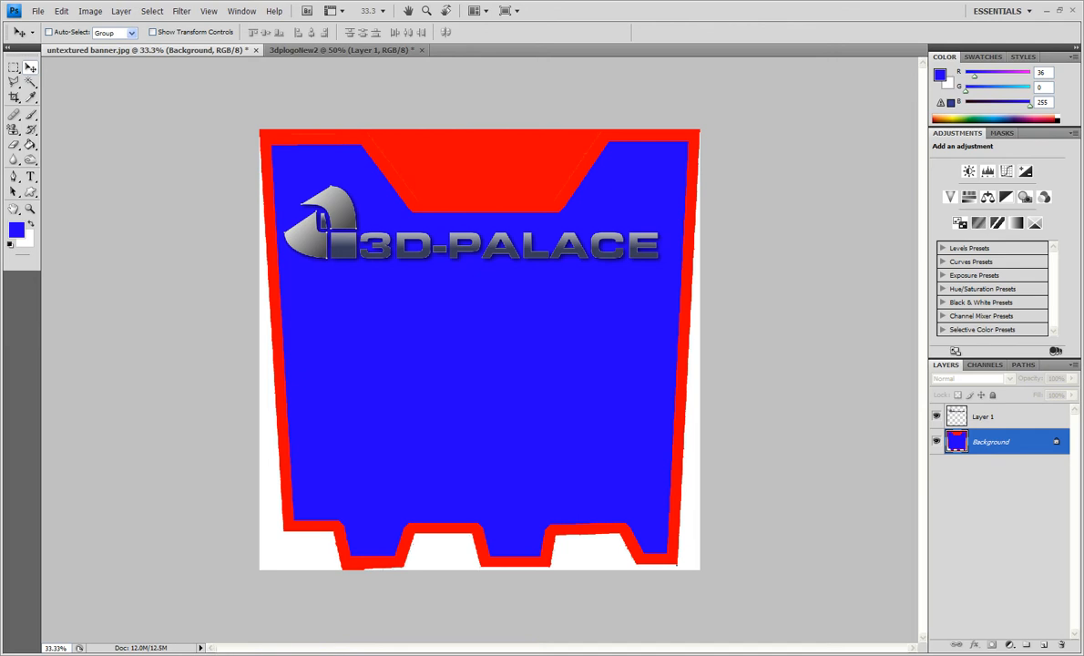
# Switch to Firefox, open the 3d-Palace website, and look over its home page for artwork suitable for the banner
pyautogui.click(484, 655)
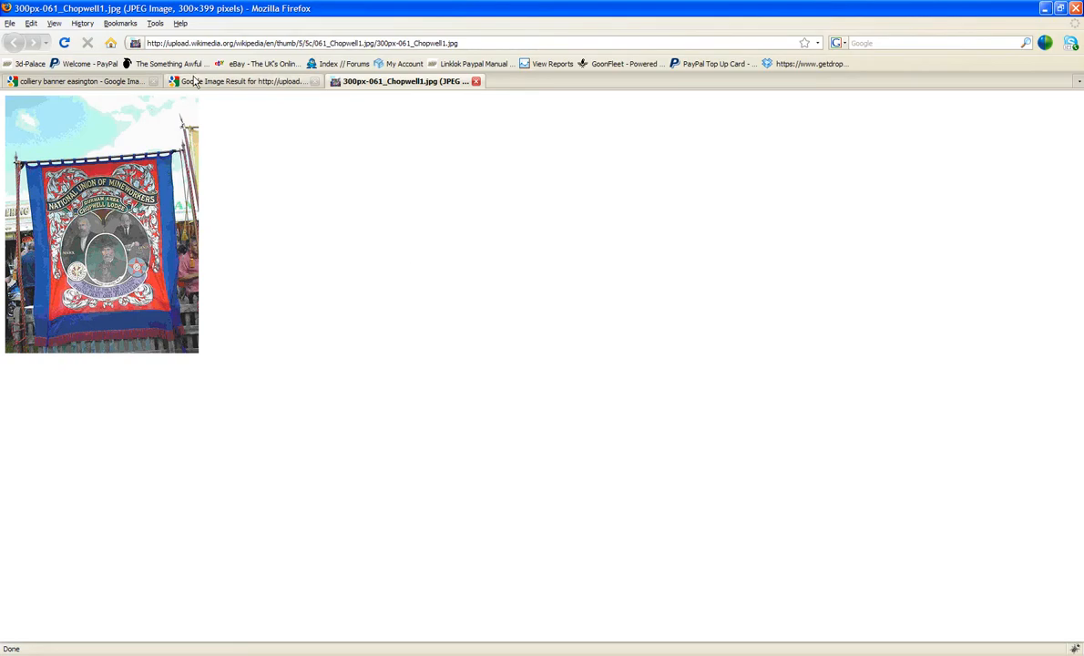
pyautogui.click(20, 64)
pyautogui.middleClick(27, 81)
pyautogui.middleClick(27, 81)
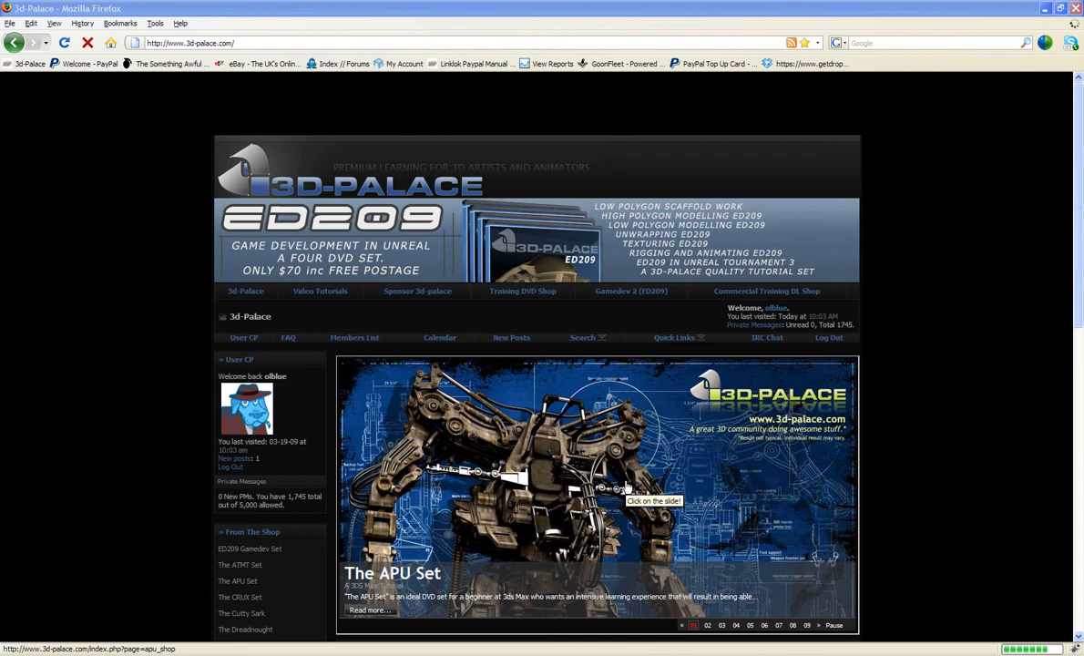
pyautogui.rightClick(539, 426)
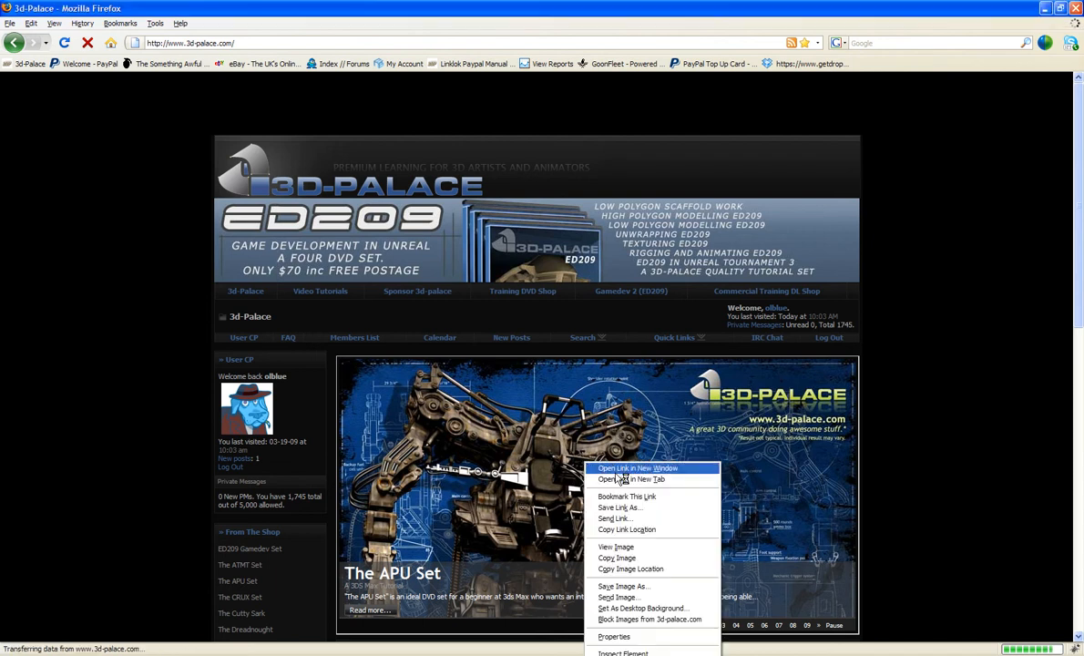
pyautogui.click(975, 414)
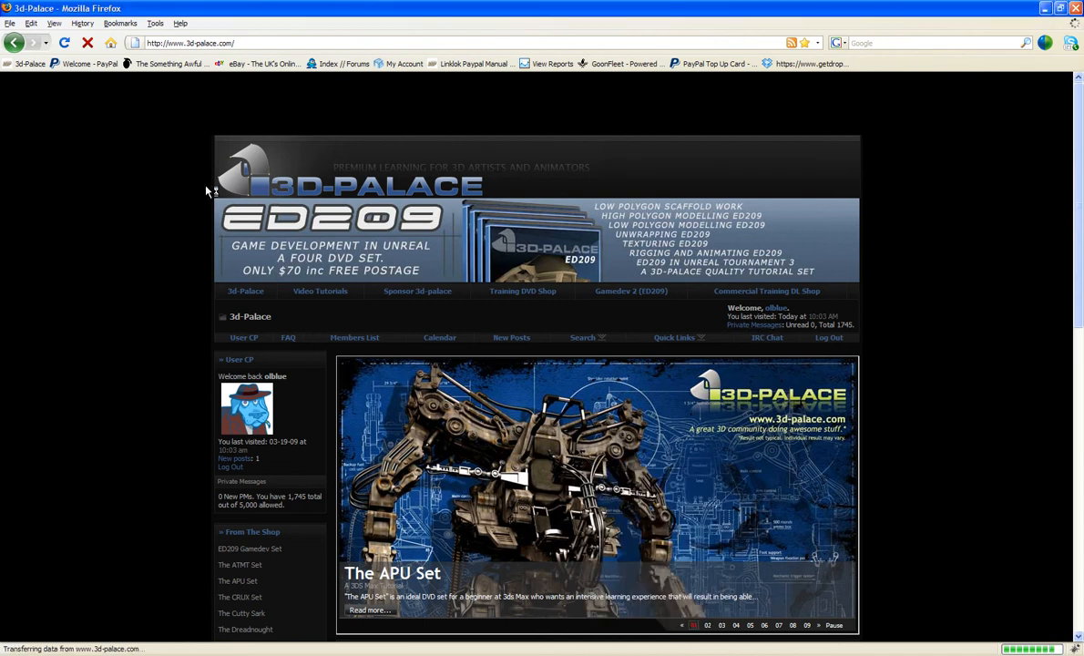
pyautogui.scroll(-5, 174, 317)
pyautogui.scroll(4, 173, 319)
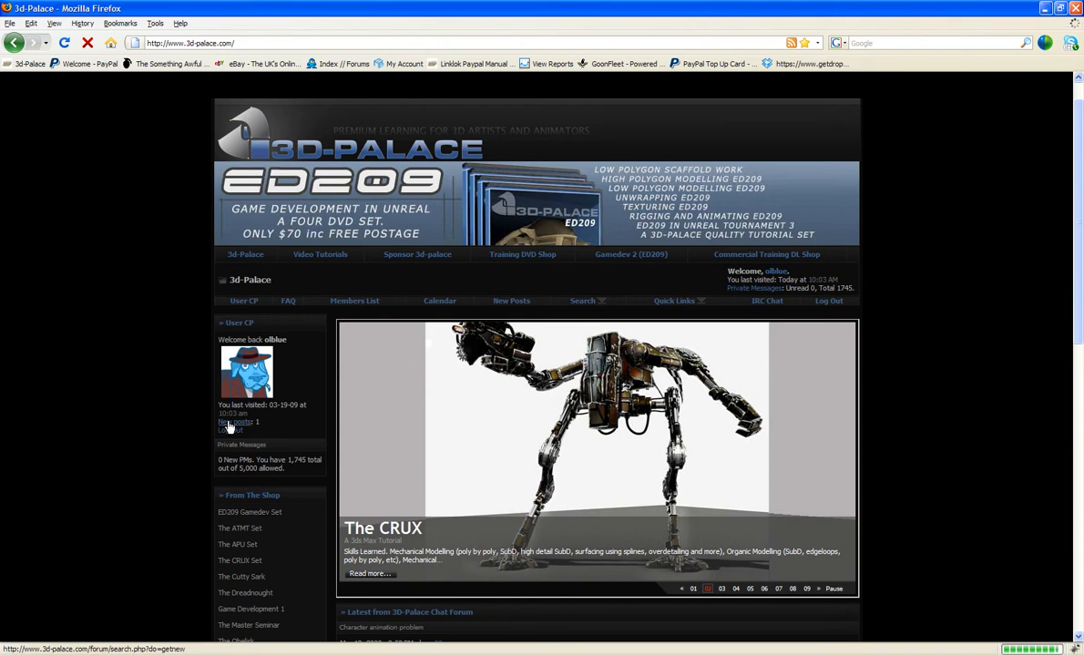
# Copy the Steampunk Mech Final 1.0 image from the browser, paste it into the Photoshop banner beneath the logo layer, and nudge it slightly down
pyautogui.click(250, 44)
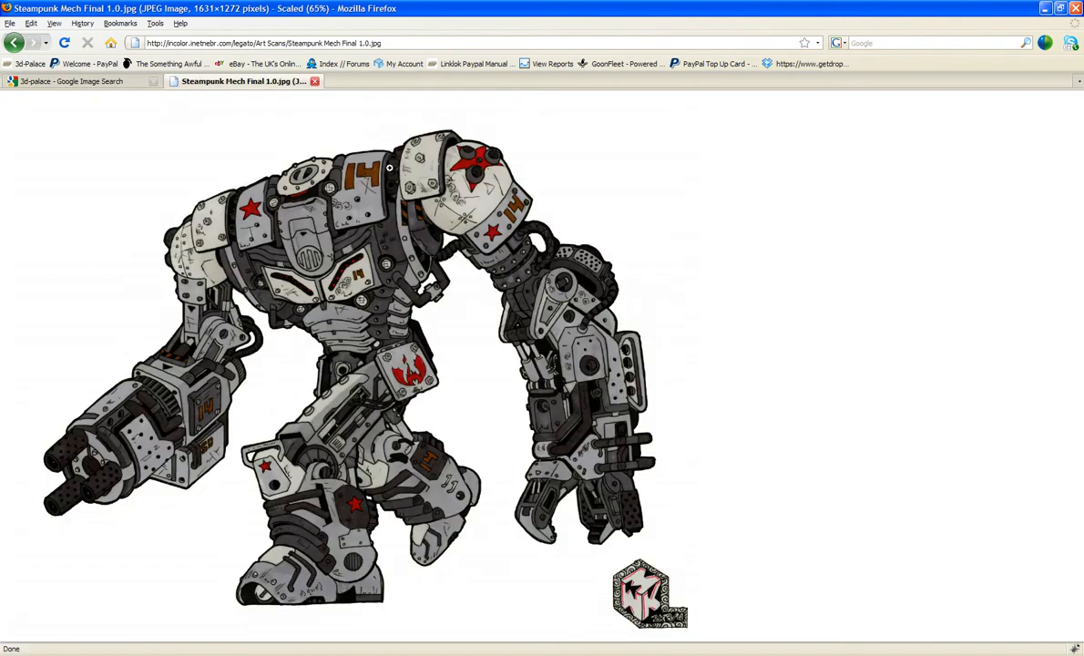
pyautogui.rightClick(394, 179)
pyautogui.click(419, 198)
pyautogui.click(433, 655)
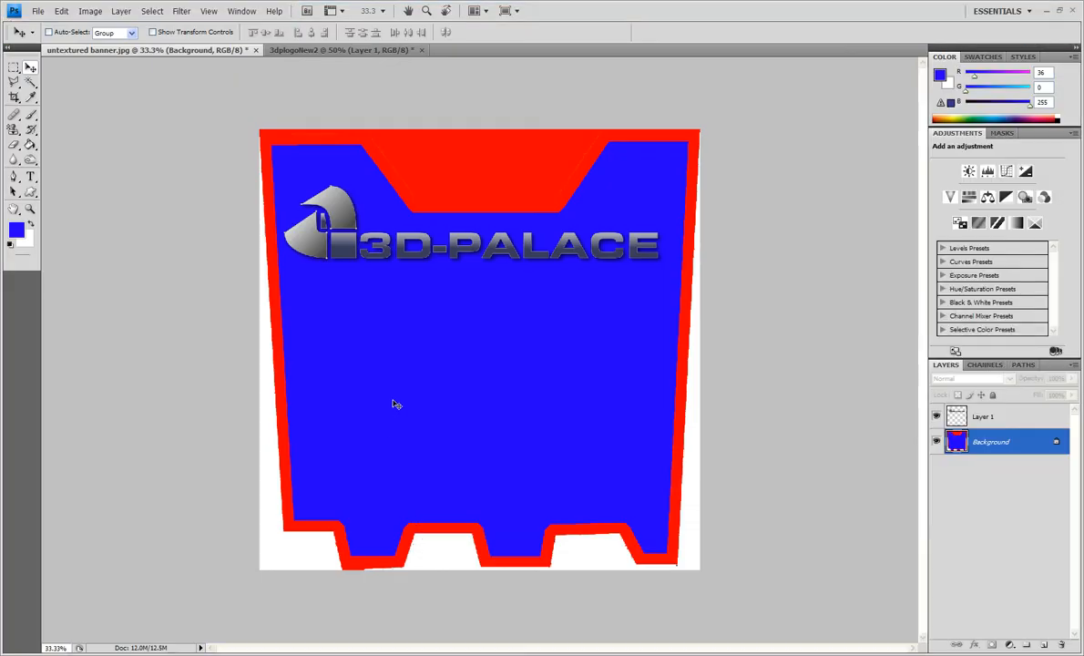
pyautogui.hotkey('ctrl', 'v')
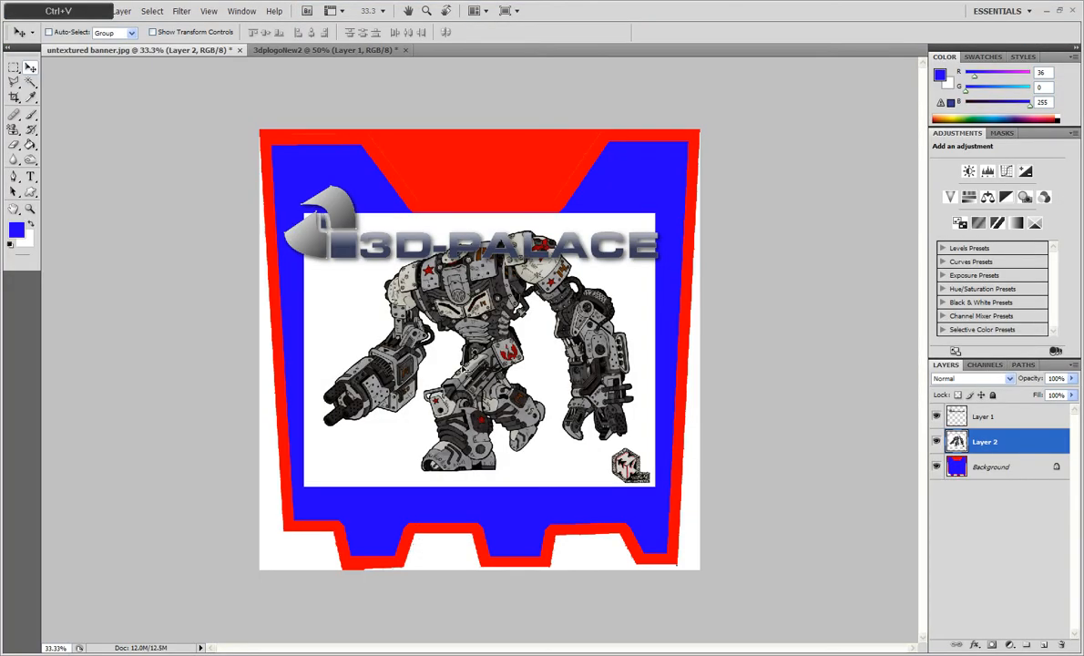
pyautogui.moveTo(435, 324)
pyautogui.mouseDown()
pyautogui.moveTo(432, 363)
pyautogui.moveTo(446, 343)
pyautogui.moveTo(437, 334)
pyautogui.mouseUp()
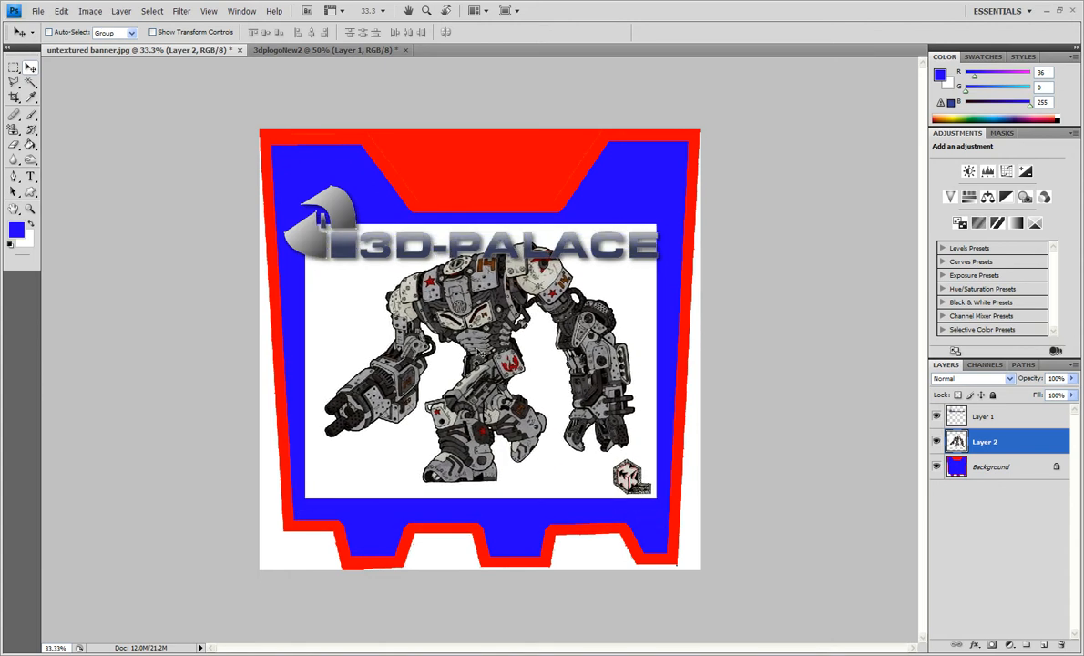
# Select the white background around the mech with the Magic Wand and delete it
pyautogui.click(30, 81)
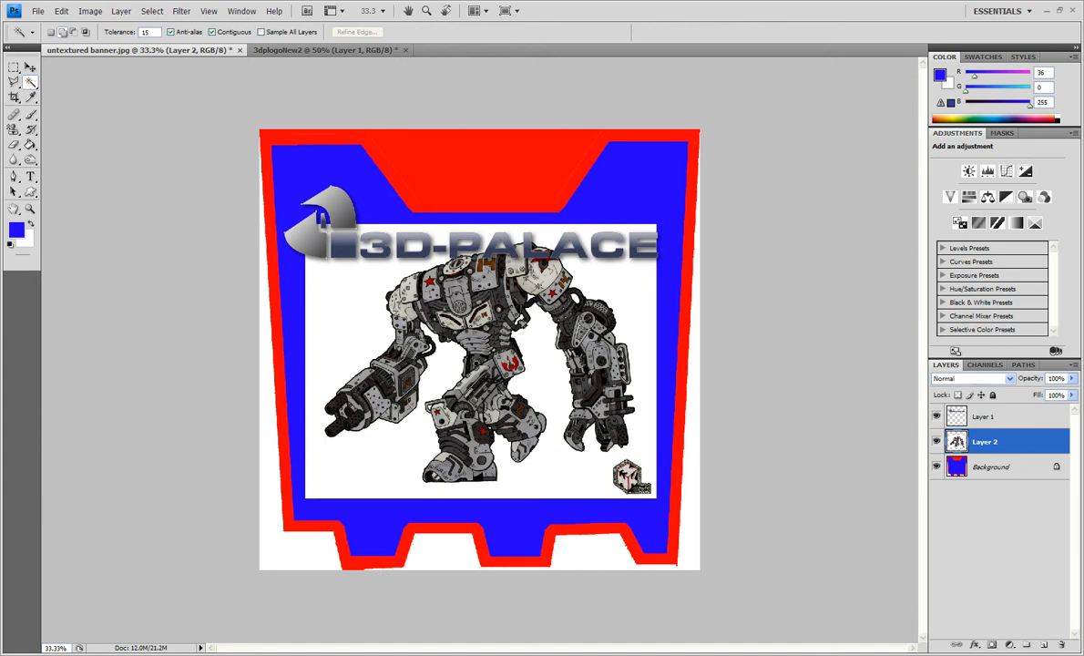
pyautogui.click(319, 330)
pyautogui.press('Delete')
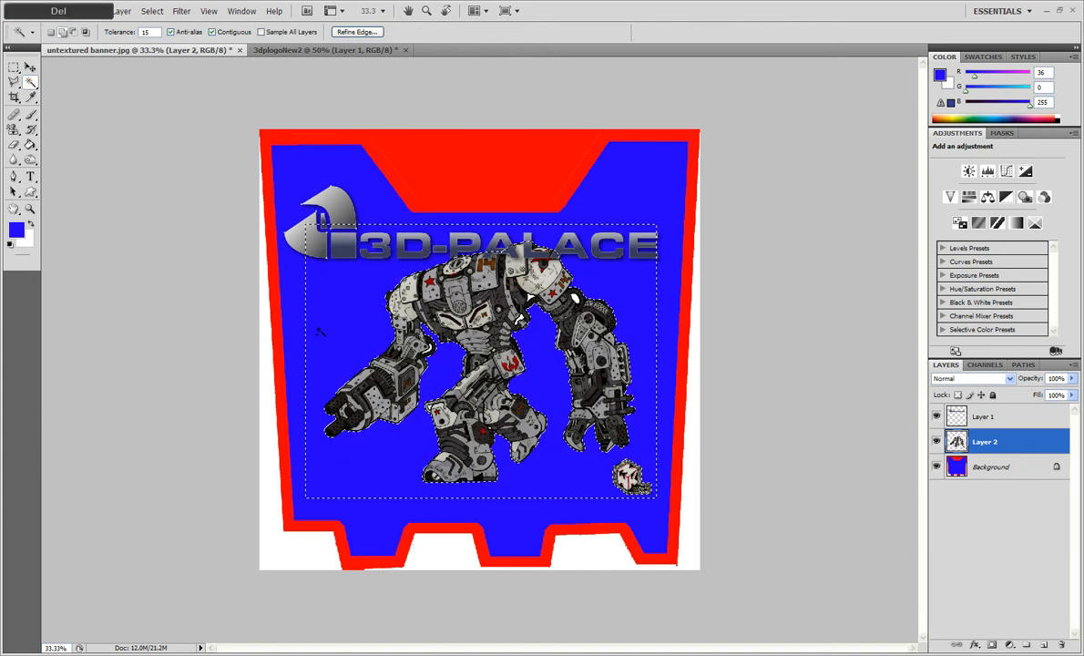
# Erase the small emblem beside the mech's feet, clear the selection, and lower the mech layer's opacity to 19%
pyautogui.click(14, 144)
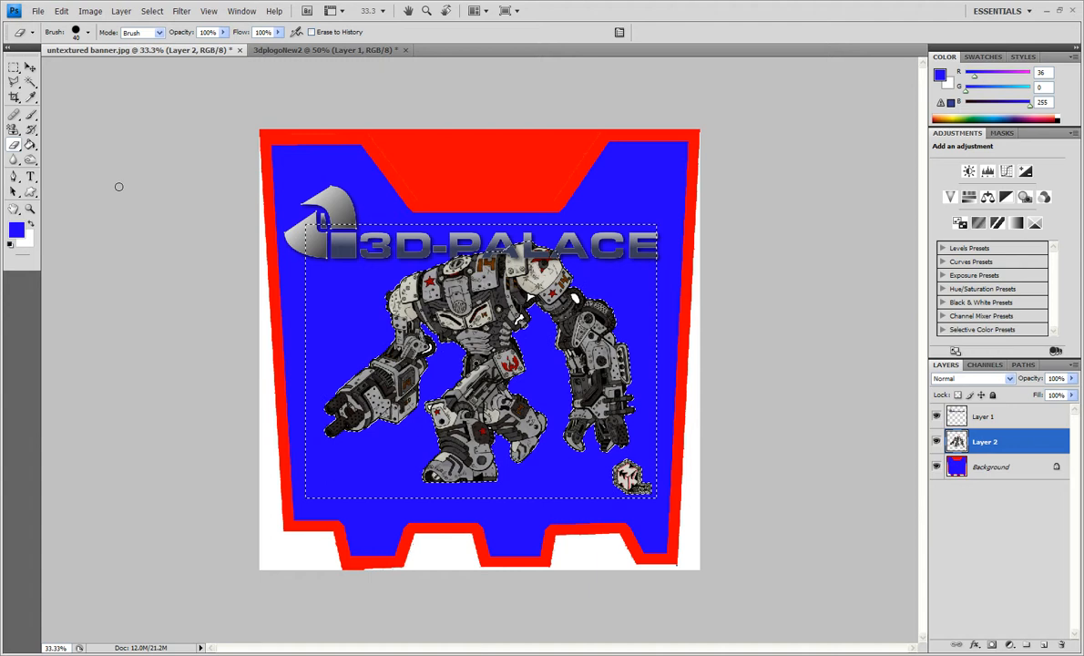
pyautogui.hotkey('ctrl', 'd')
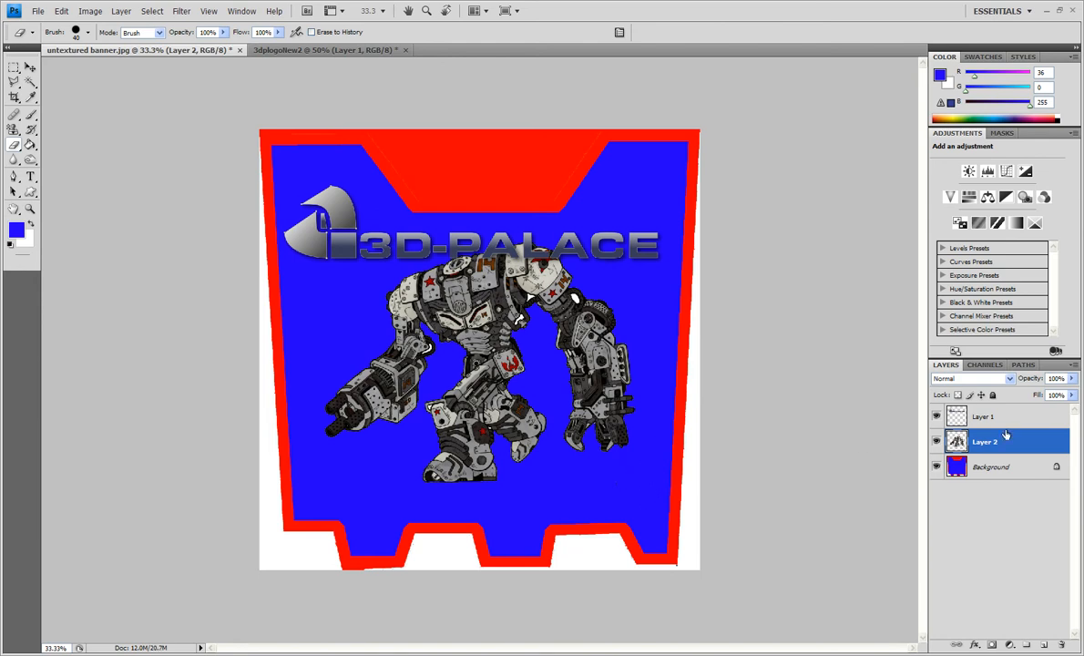
pyautogui.click(1071, 379)
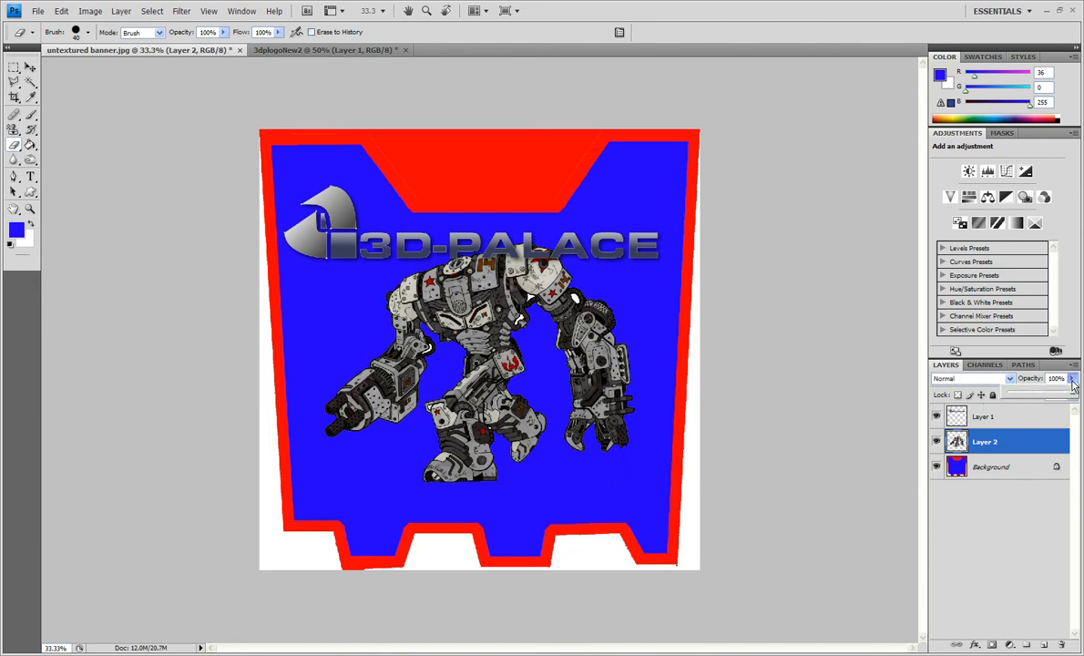
pyautogui.moveTo(1045, 400); pyautogui.dragTo(1021, 395)
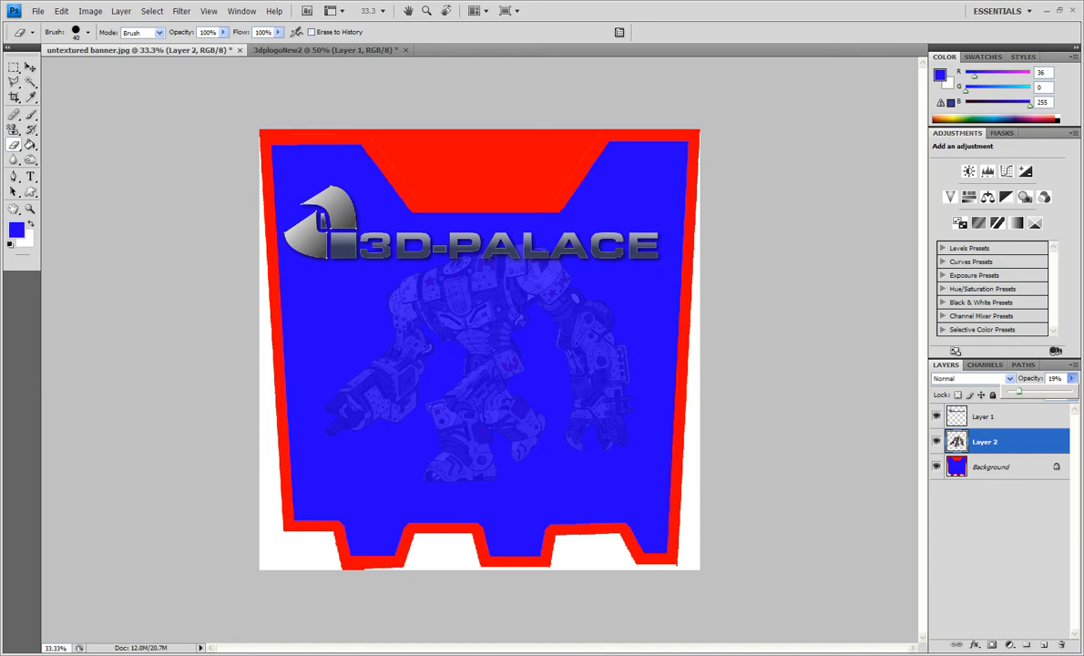
# Switch to Firefox, close the mech image, and open the Serenity spaceship top view from the first page of 3d-palace image results
pyautogui.click(483, 652)
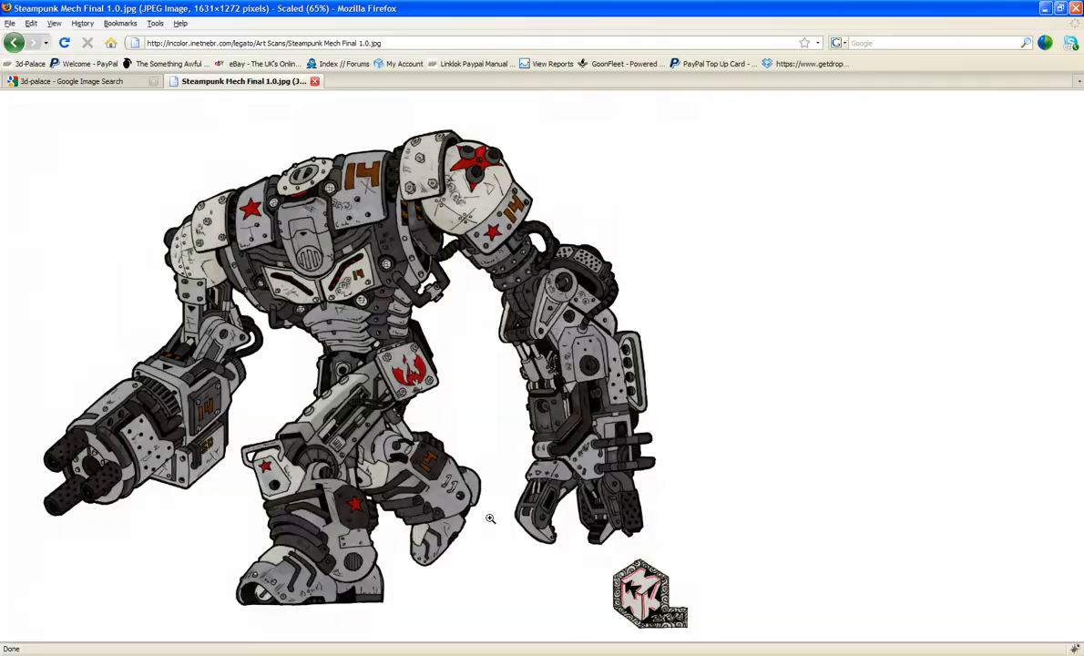
pyautogui.middleClick(225, 82)
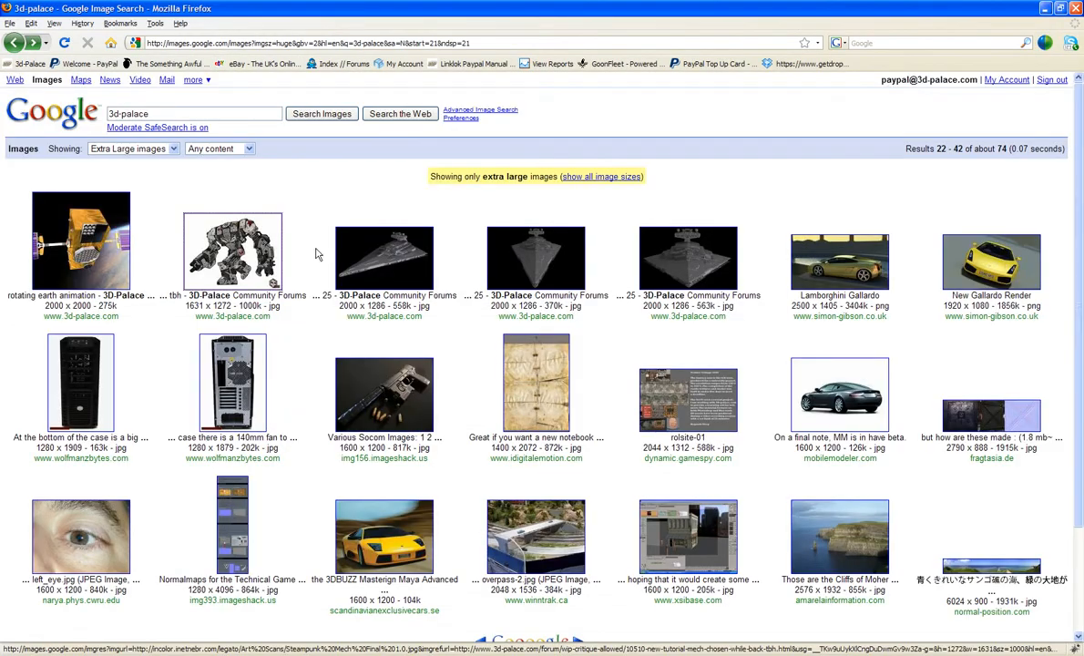
pyautogui.hotkey('alt', 'Left')
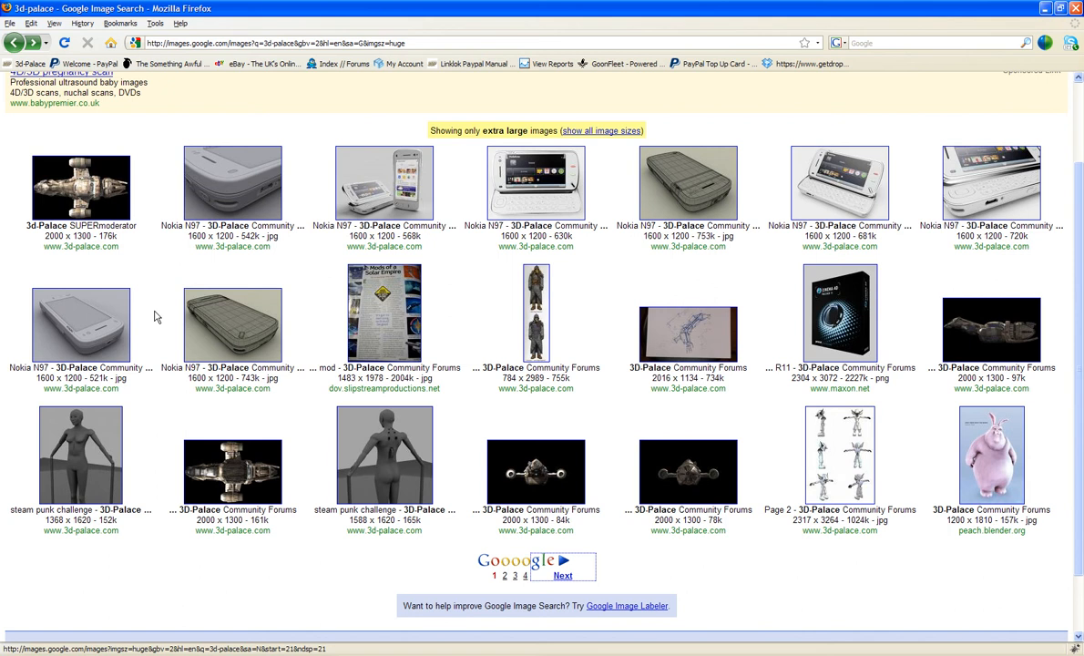
pyautogui.scroll(2, 192, 258)
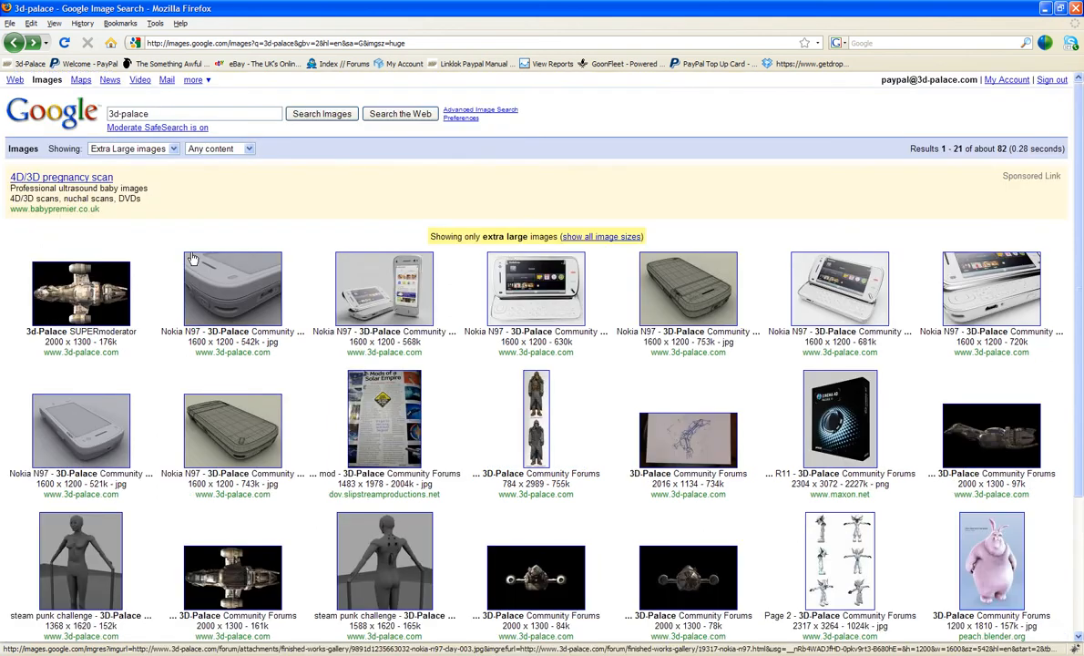
pyautogui.click(68, 294)
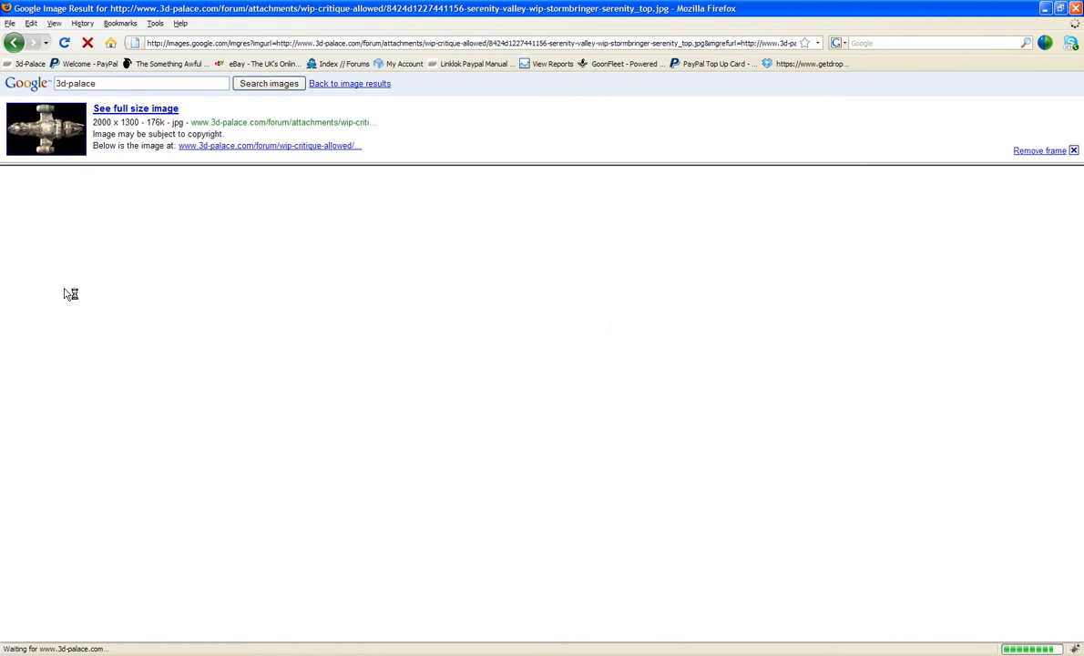
# View the Serenity top-view image at its full 2000 x 1300 size and copy it
pyautogui.click(127, 108)
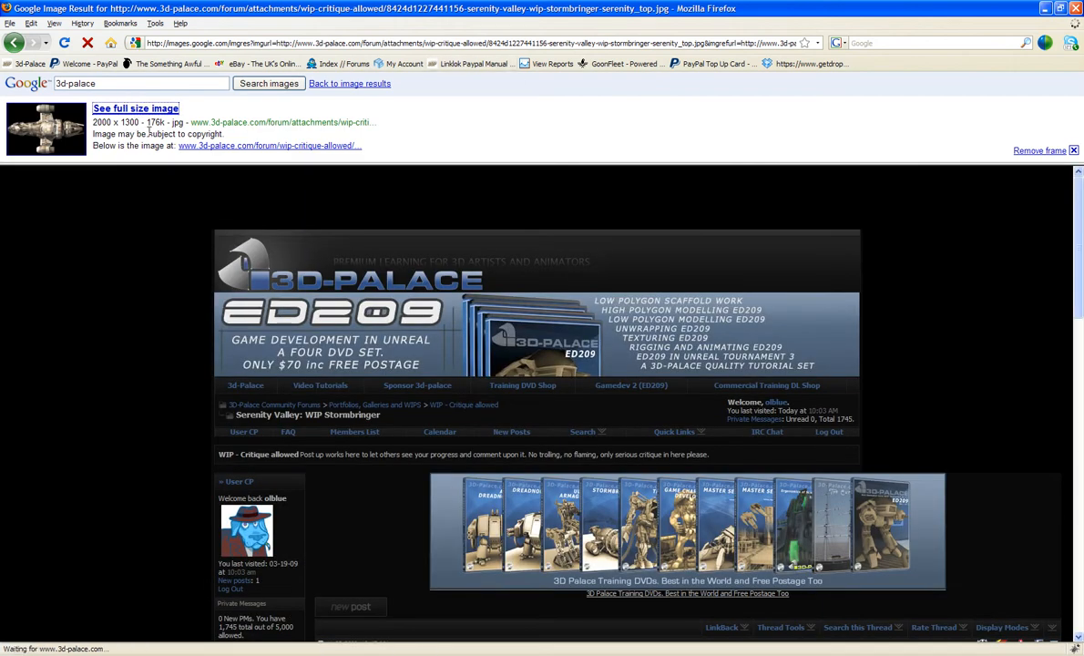
pyautogui.click(123, 109)
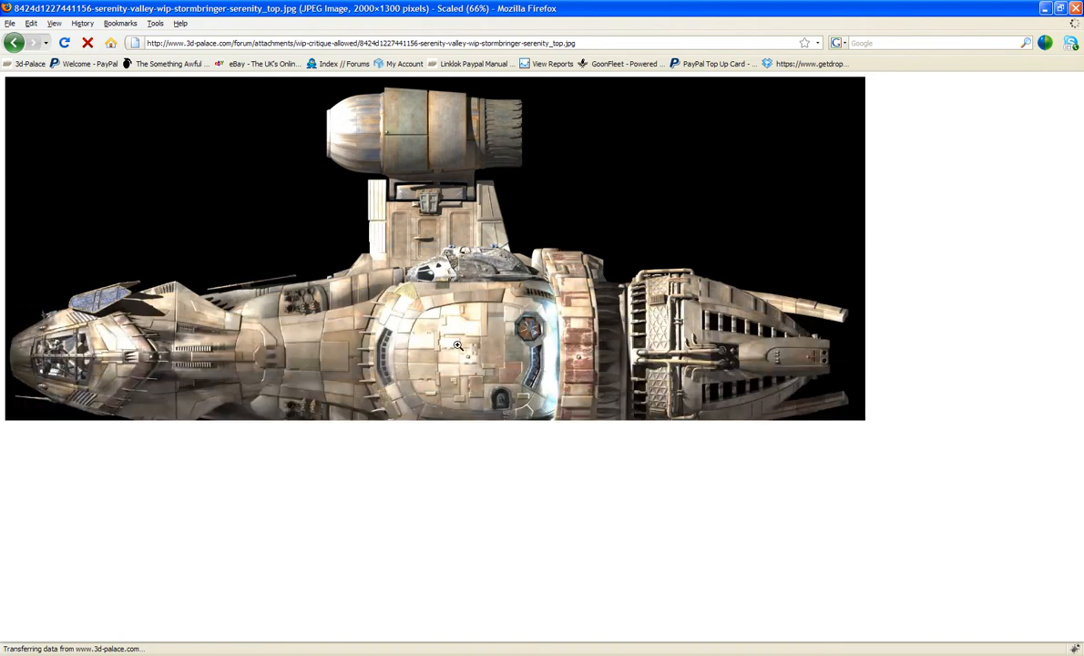
pyautogui.click(474, 367)
pyautogui.rightClick(474, 368)
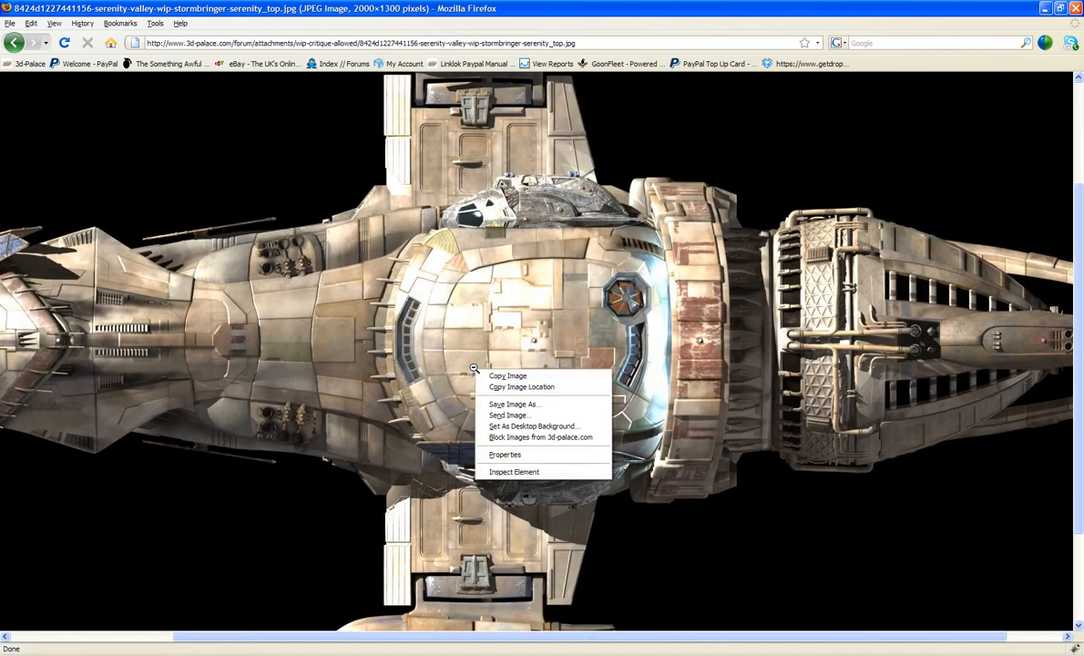
pyautogui.click(511, 375)
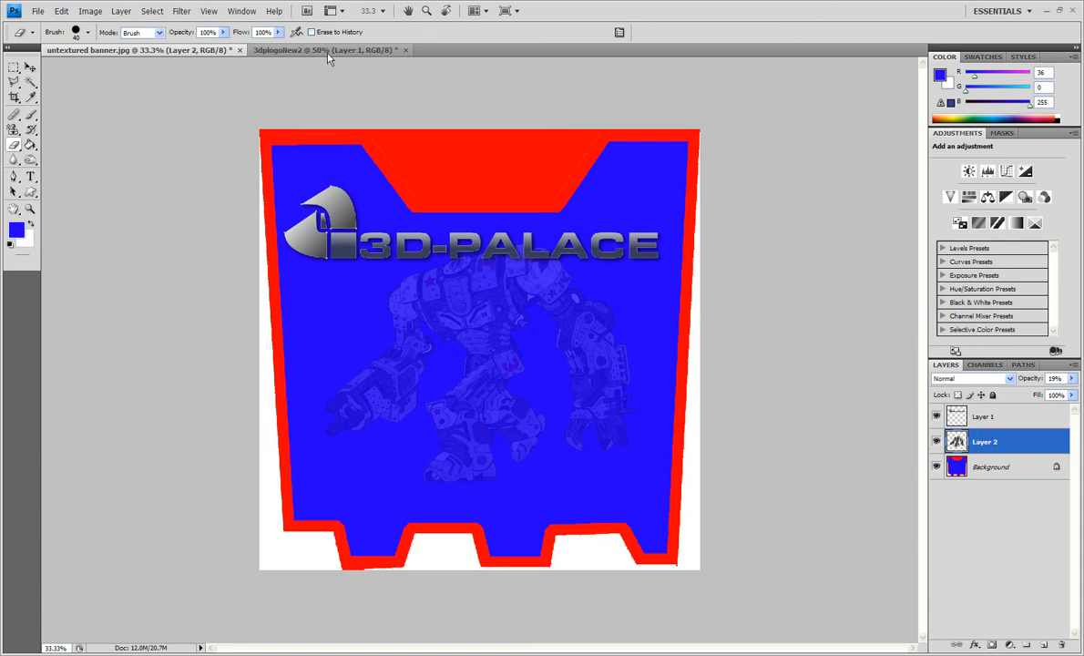
# Create a new document with the default clipboard size and paste the Serenity top-view image into it
pyautogui.click(304, 49)
pyautogui.click(38, 10)
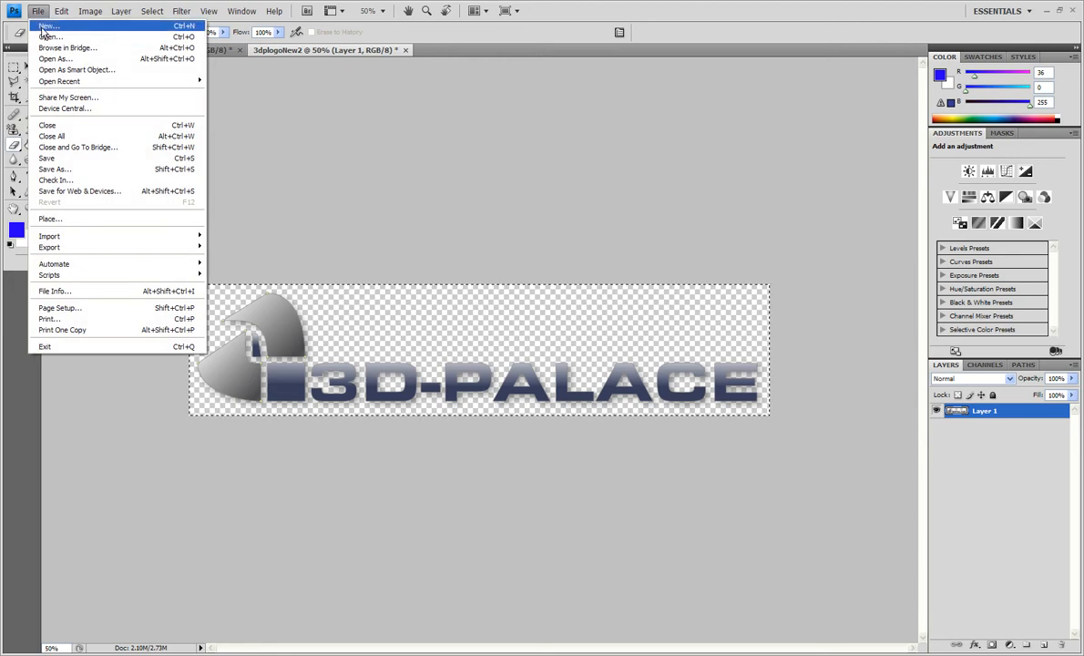
pyautogui.click(45, 25)
pyautogui.press('Return')
pyautogui.hotkey('ctrl', 'v')
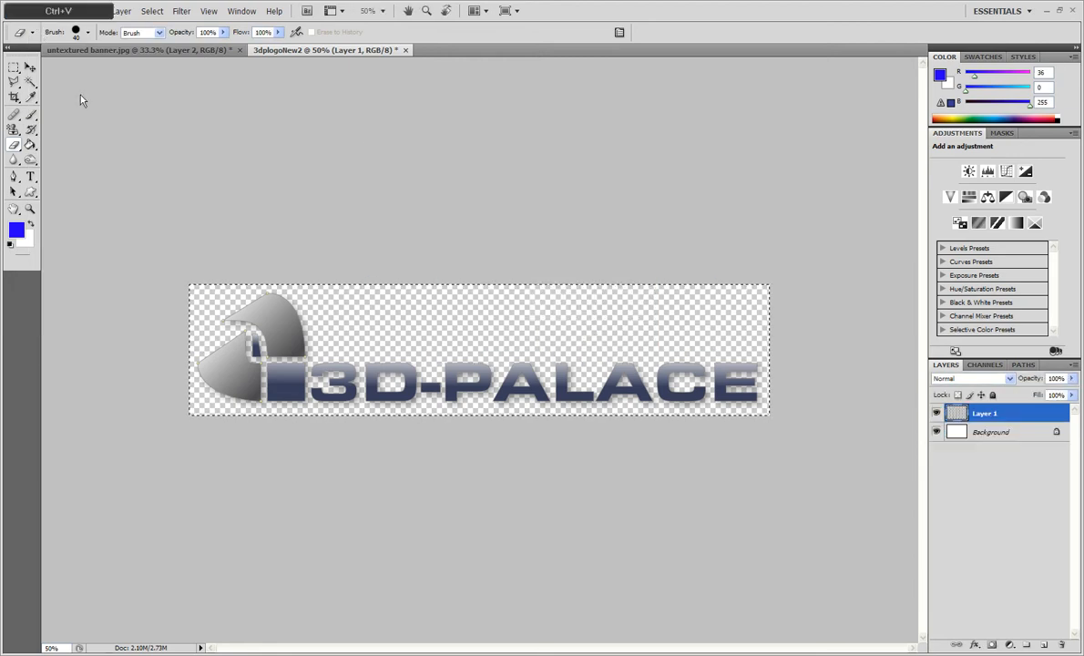
# Rotate the spaceship image 90° clockwise and copy it into untextured banner.jpg
pyautogui.click(90, 11)
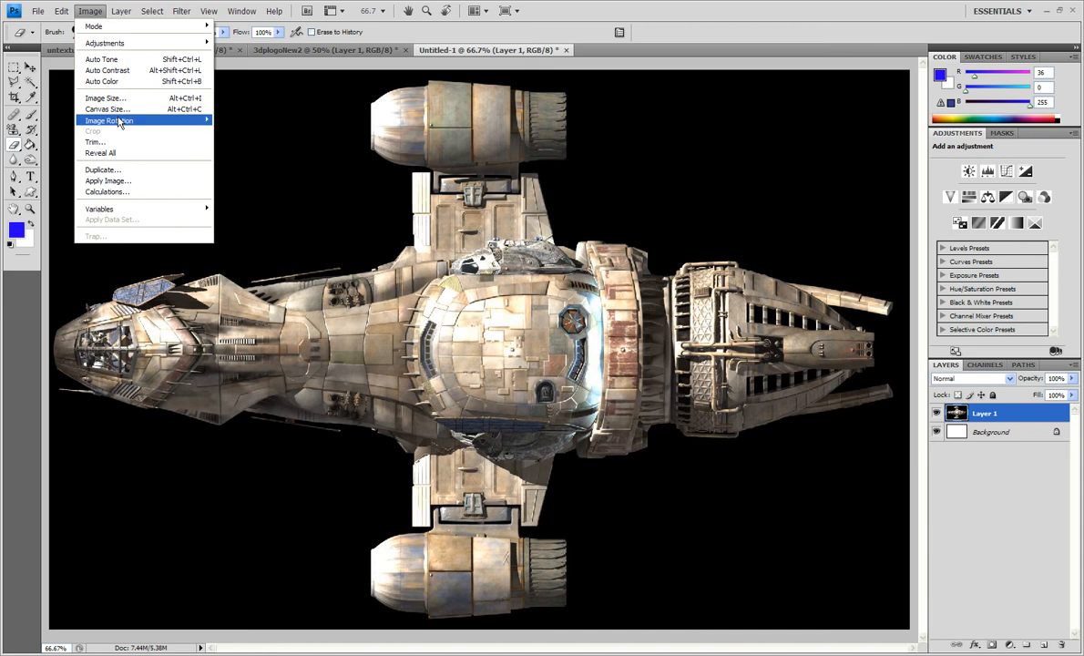
pyautogui.moveTo(112, 120)
pyautogui.click(235, 131)
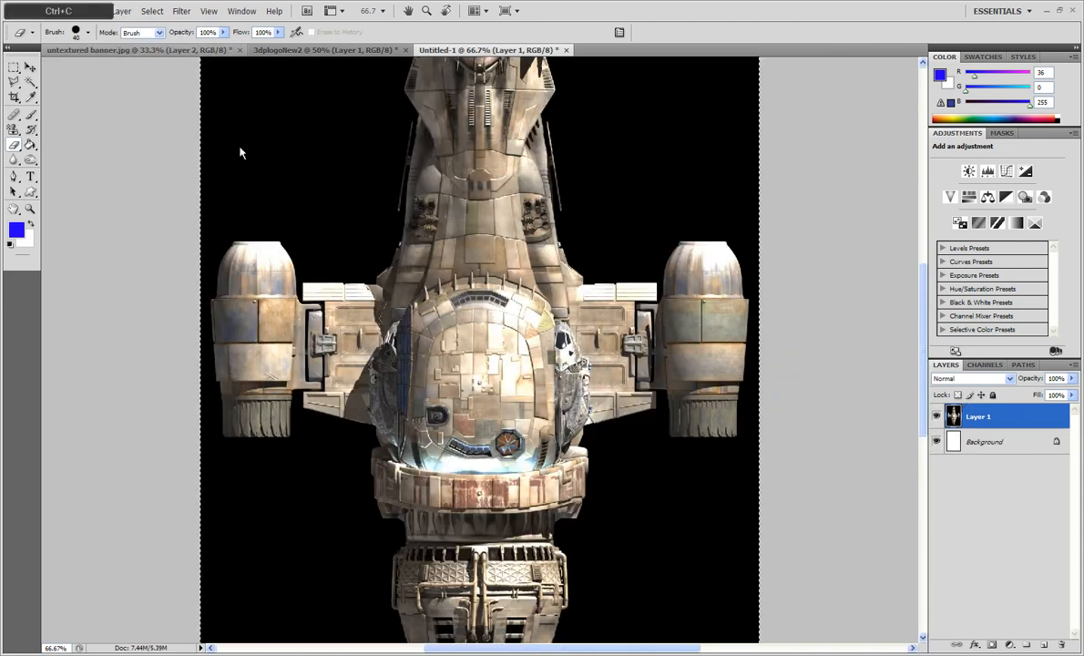
pyautogui.hotkey('ctrl', 'Tab')
pyautogui.hotkey('ctrl', 'v')
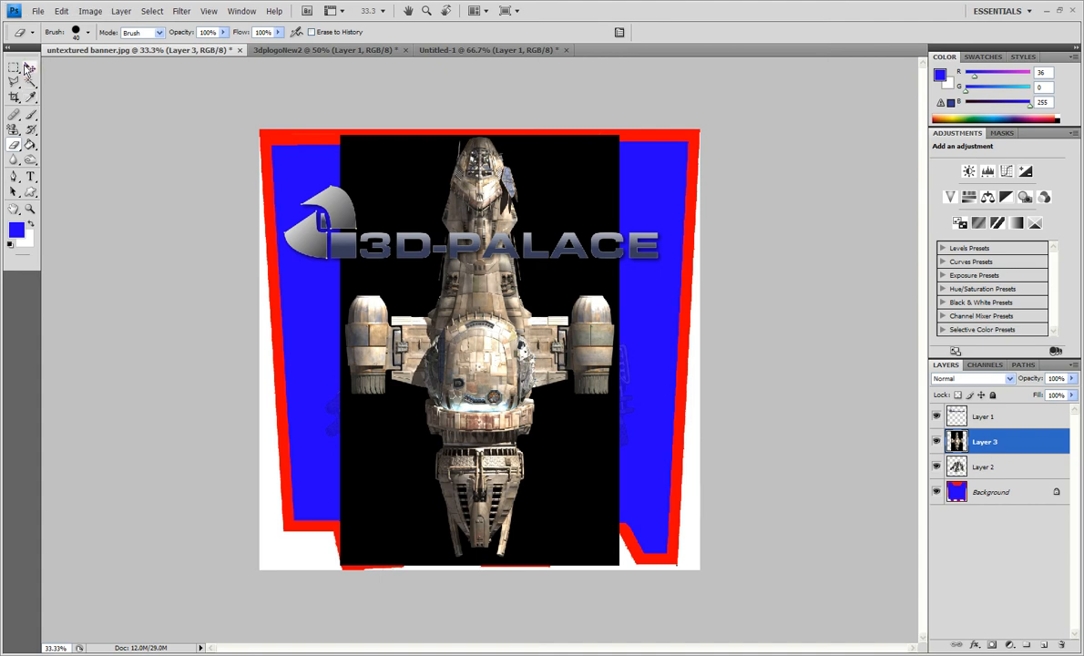
# Select the black background around the spaceship with the Magic Wand and delete it
pyautogui.click(29, 82)
pyautogui.click(394, 168)
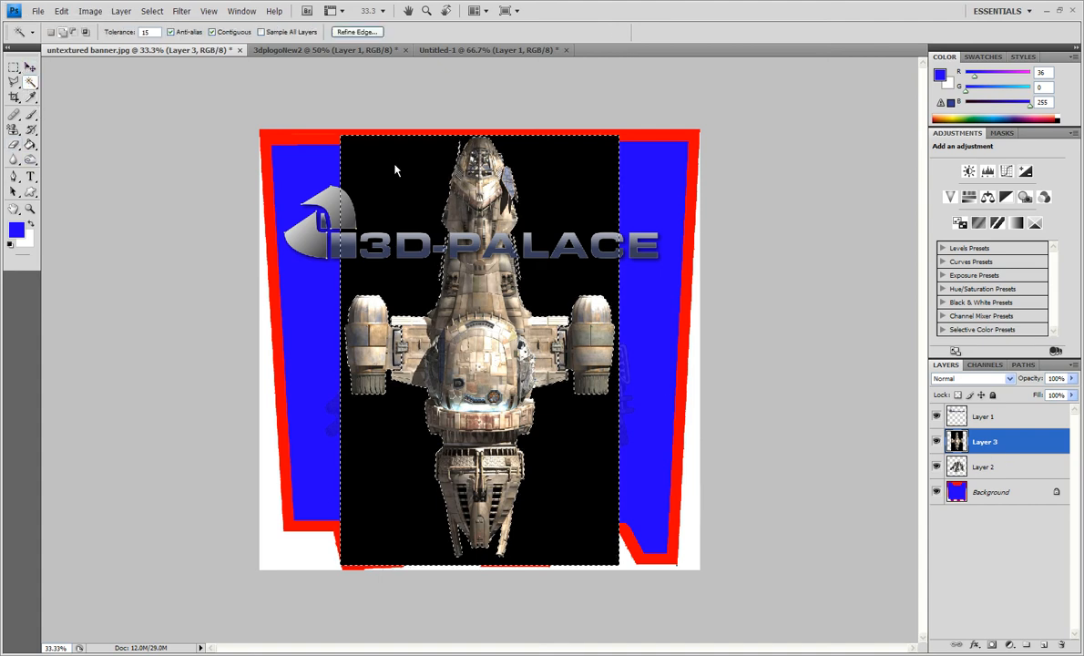
pyautogui.press('Delete')
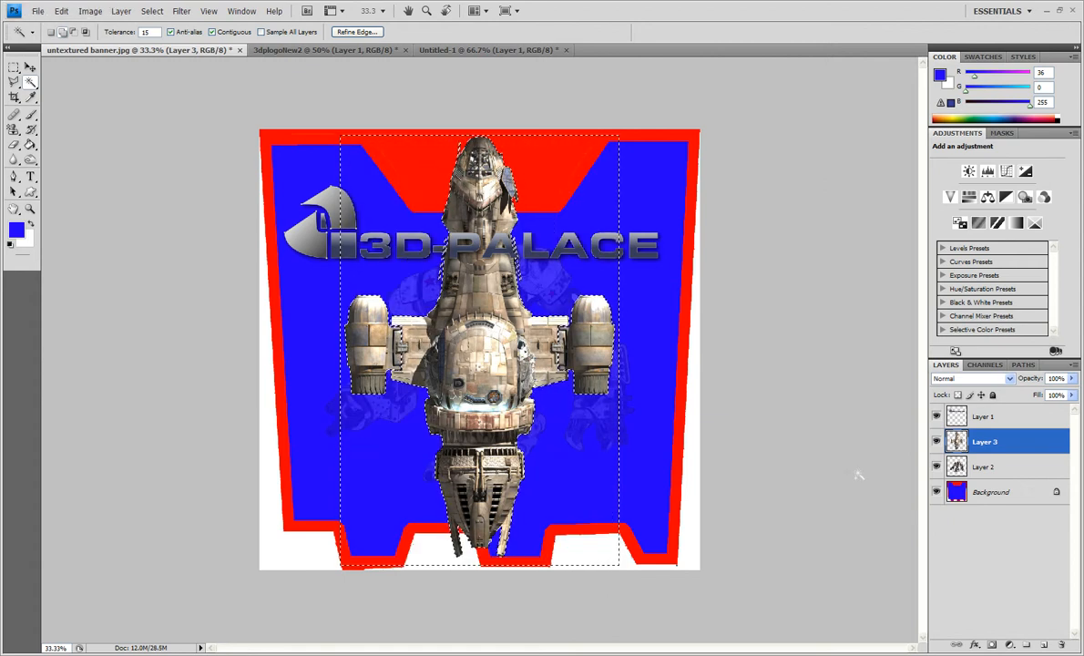
# On the Background layer, select only the blue banner area with the Magic Wand and clear it to white
pyautogui.click(954, 491)
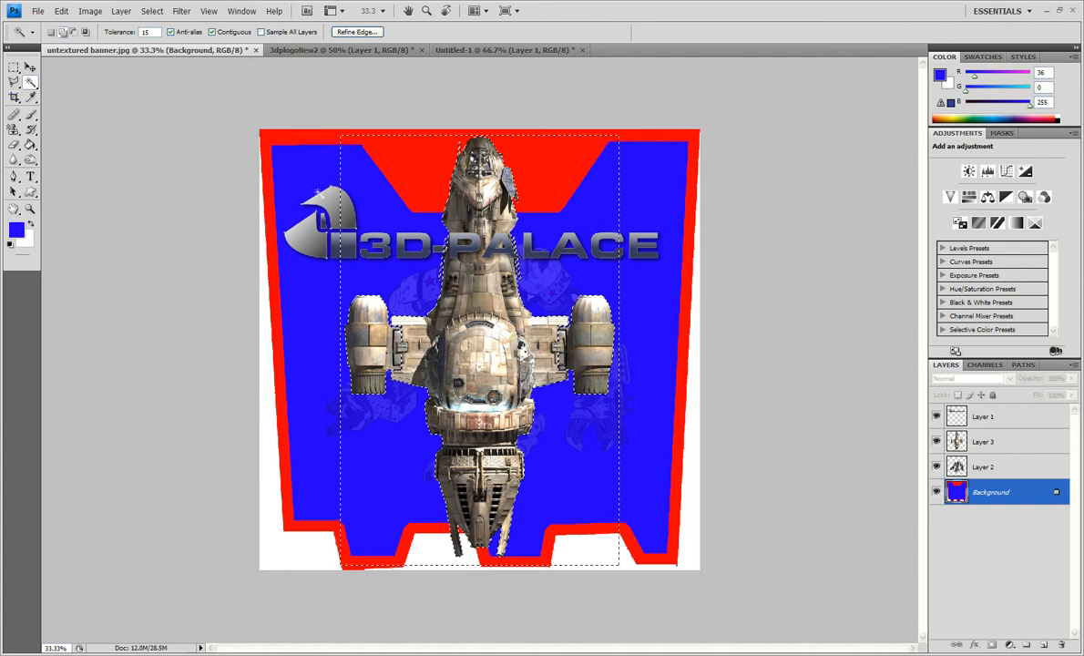
pyautogui.keyDown('shift'); pyautogui.click(310, 176); pyautogui.keyUp('shift')
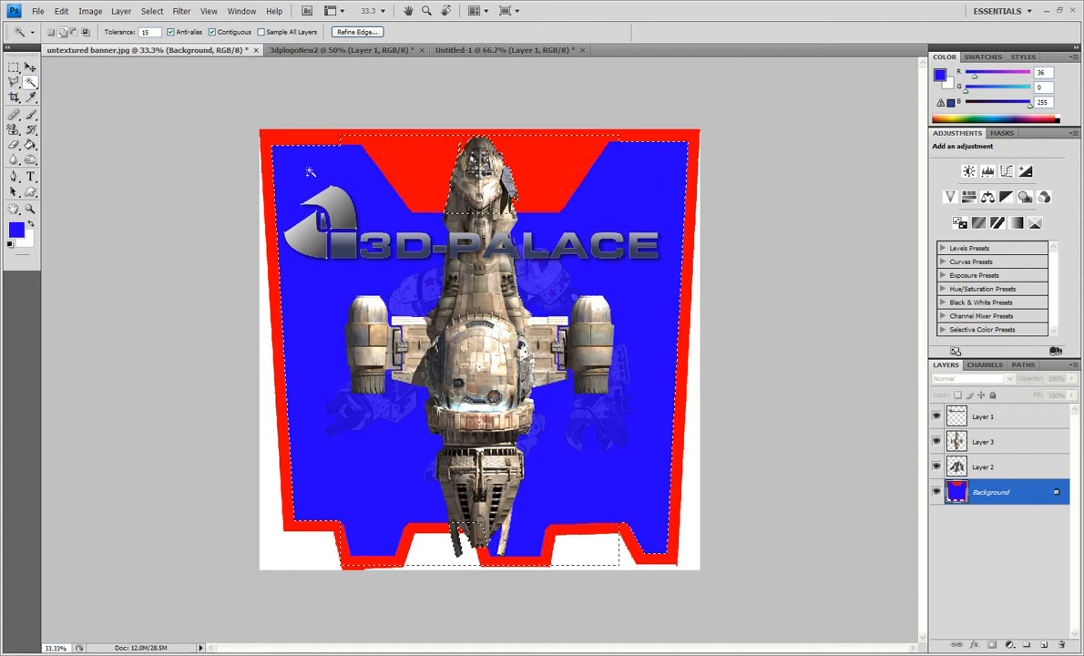
pyautogui.hotkey('ctrl', 'd')
pyautogui.click(310, 173)
pyautogui.press('Delete')
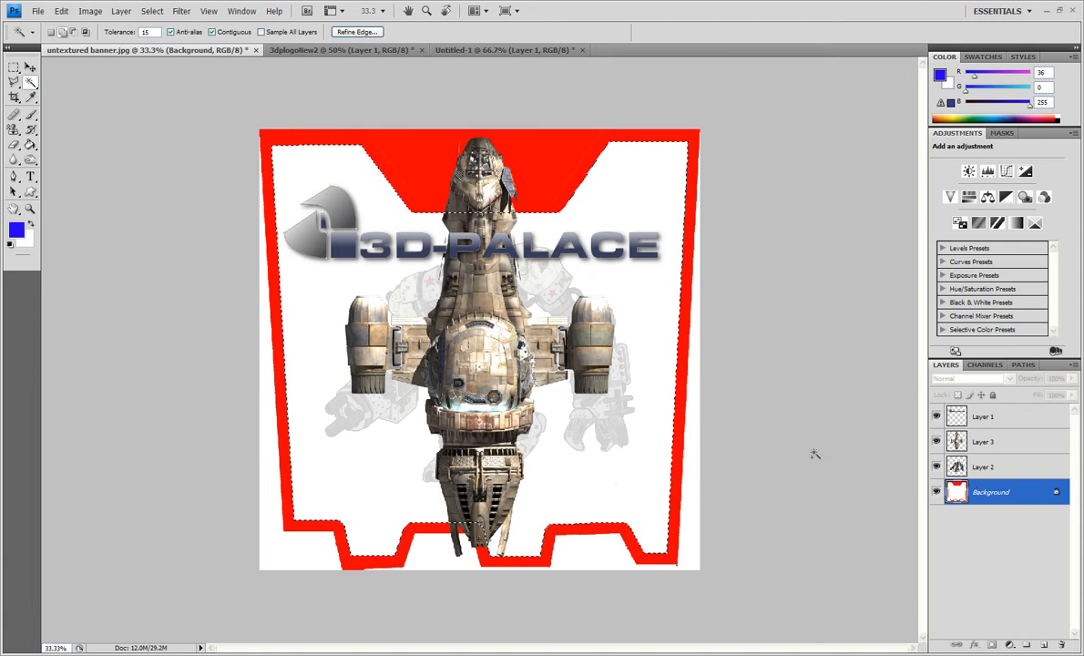
# Duplicate the Background layer, placing the copy above the spaceship layer, and delete the copy's selected white interior
pyautogui.click(977, 444)
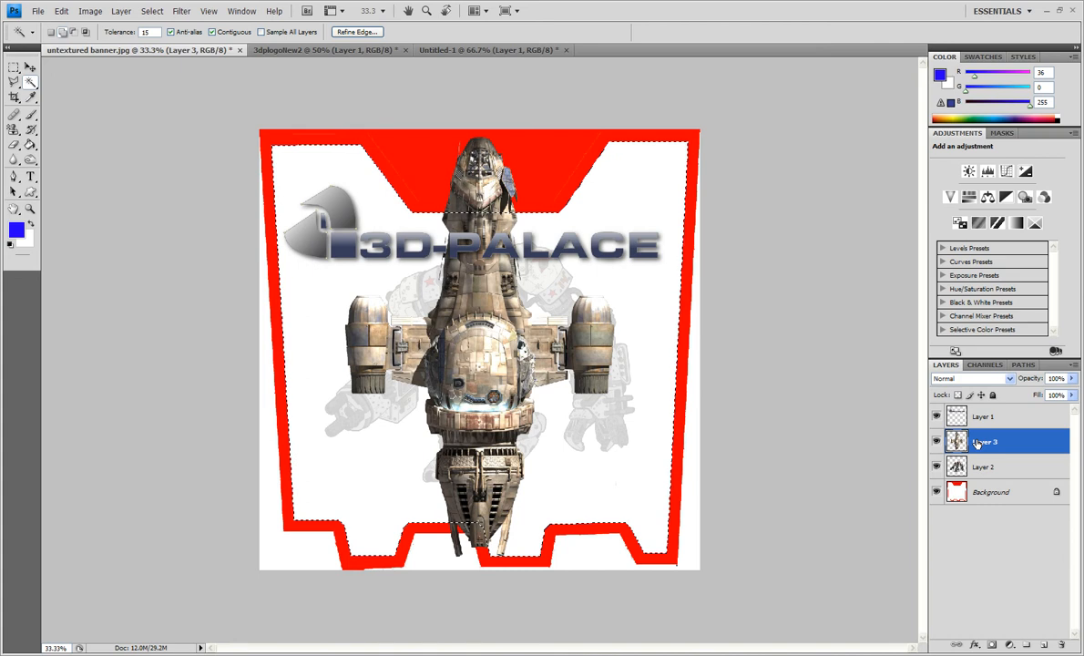
pyautogui.moveTo(978, 444); pyautogui.dragTo(989, 469)
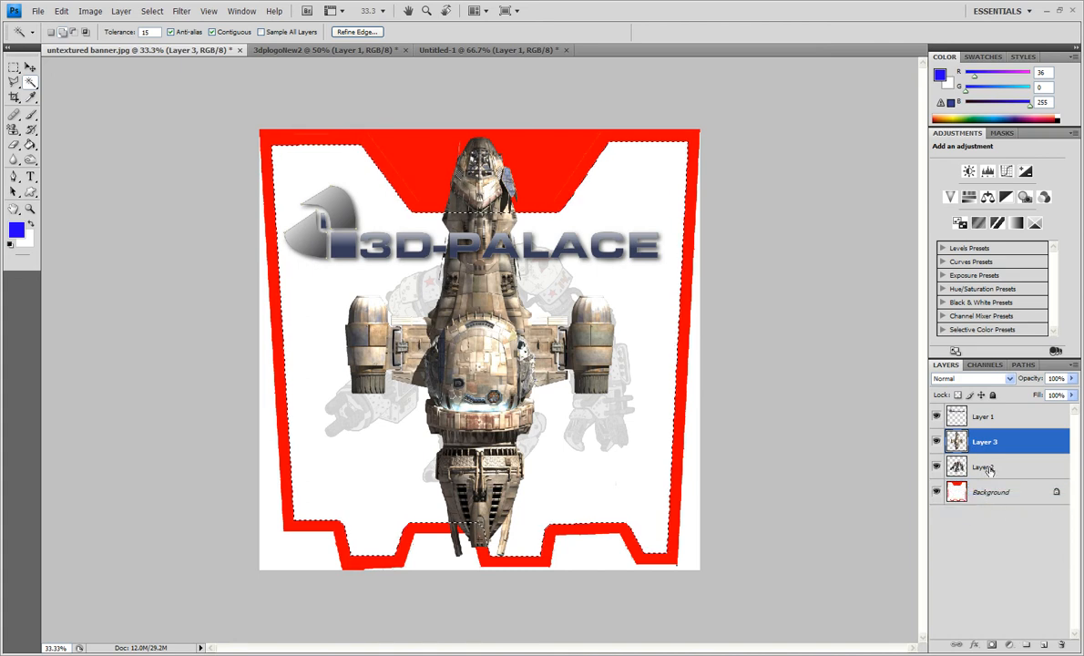
pyautogui.click(1001, 490)
pyautogui.rightClick(1008, 498)
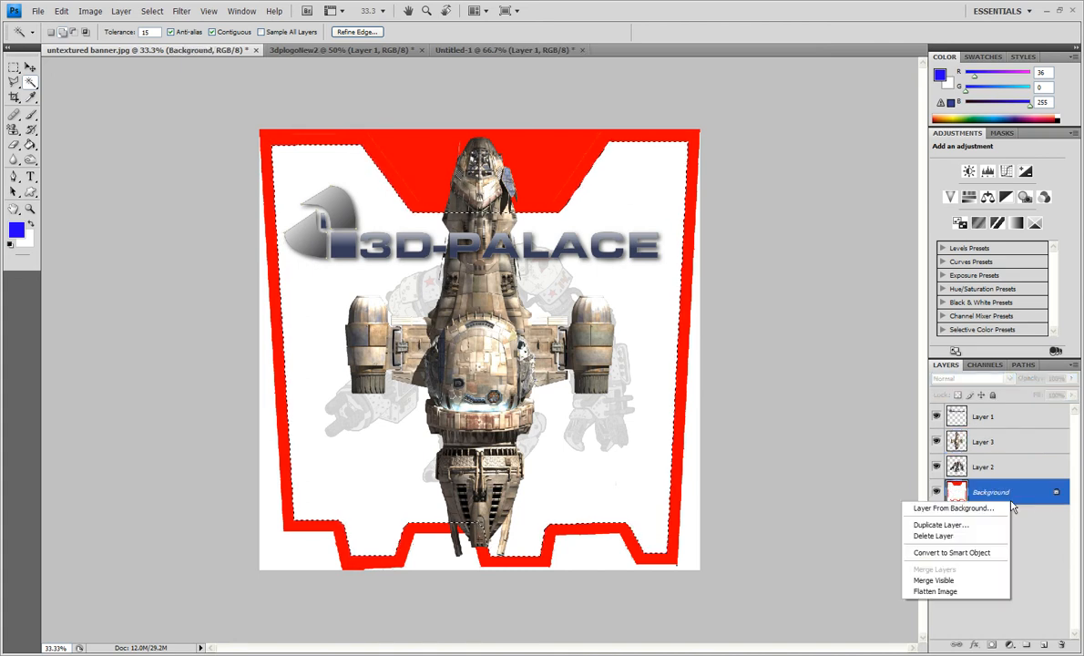
pyautogui.click(970, 527)
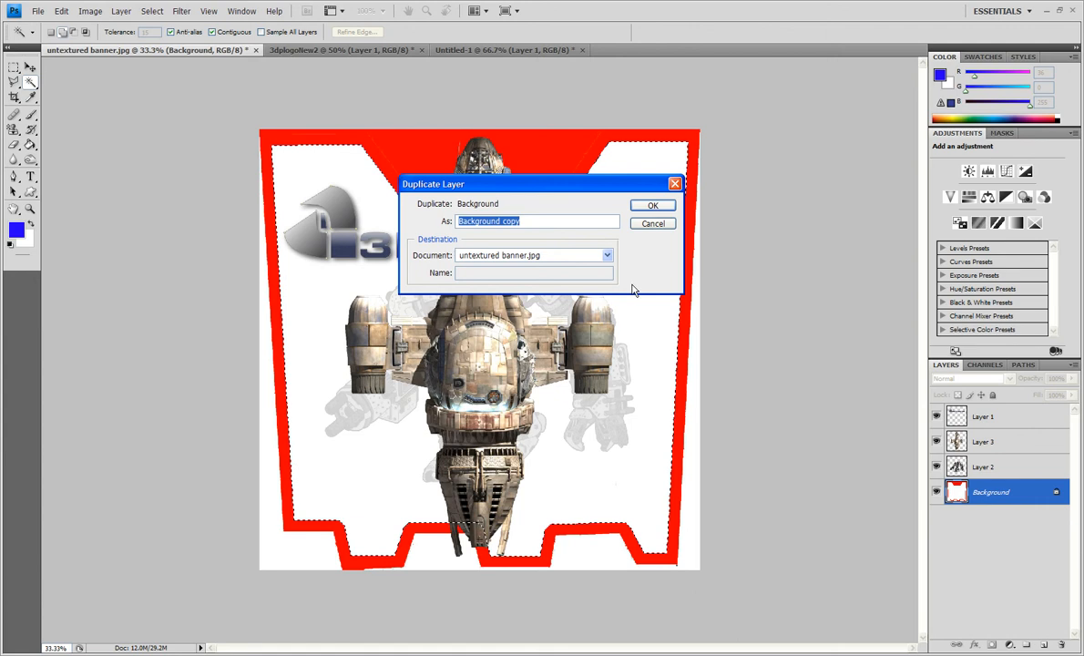
pyautogui.click(649, 206)
pyautogui.moveTo(1000, 492); pyautogui.dragTo(995, 430)
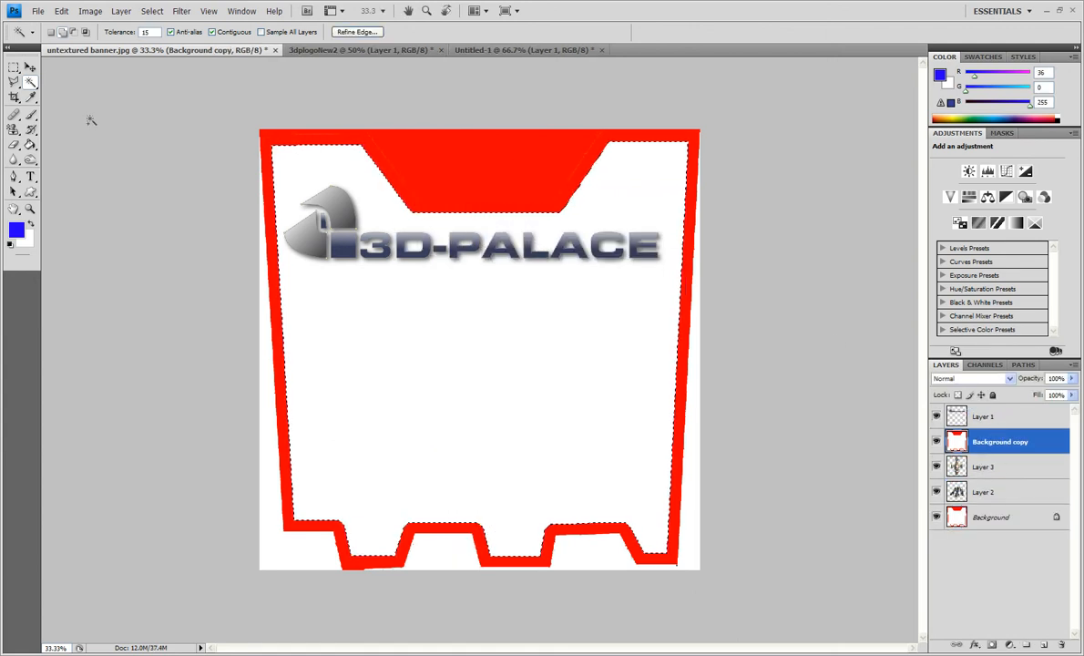
pyautogui.press('Delete')
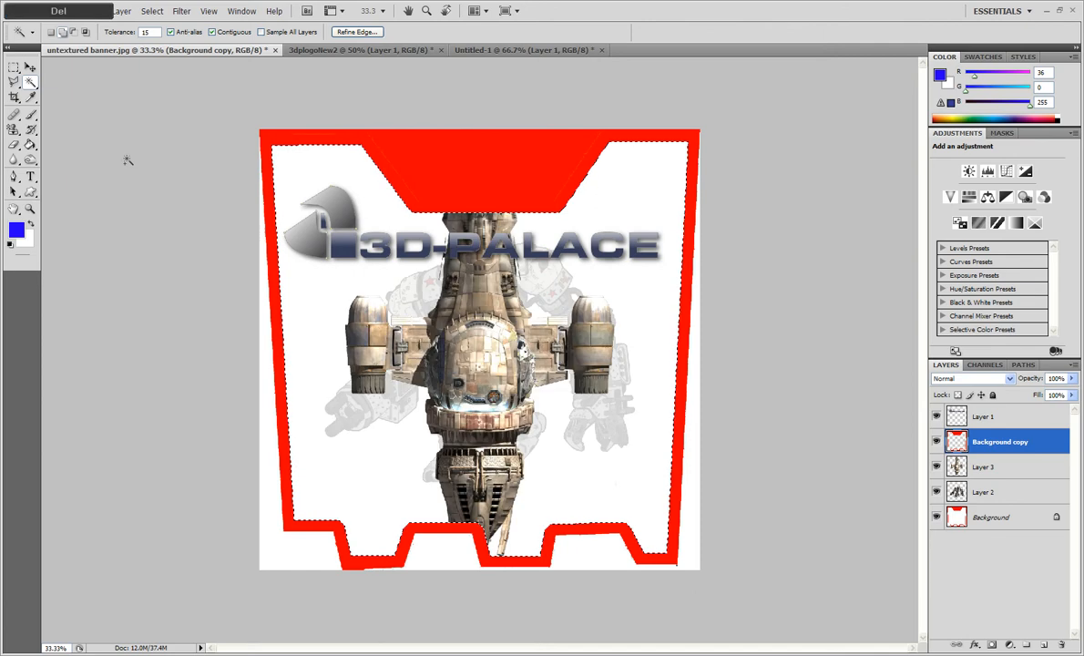
# Raise the opacity of the mech layer, Layer 2, to 24%
pyautogui.click(994, 467)
pyautogui.click(995, 499)
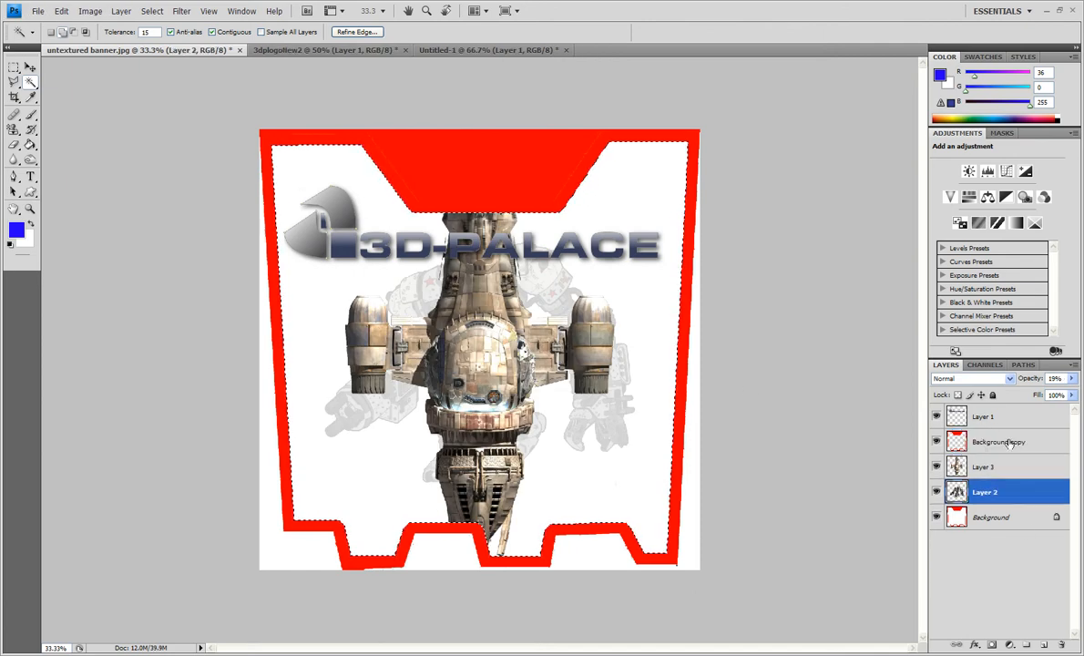
pyautogui.click(1074, 379)
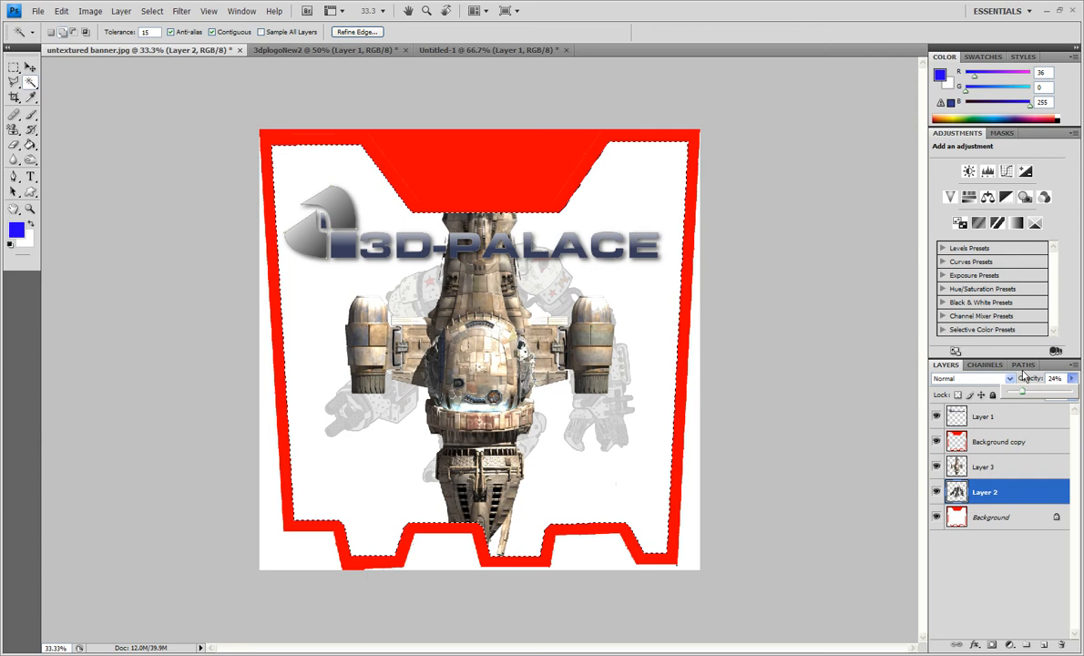
# Lower the opacity of the spaceship layer, Layer 3, to 71% and clear the selection
pyautogui.click(988, 467)
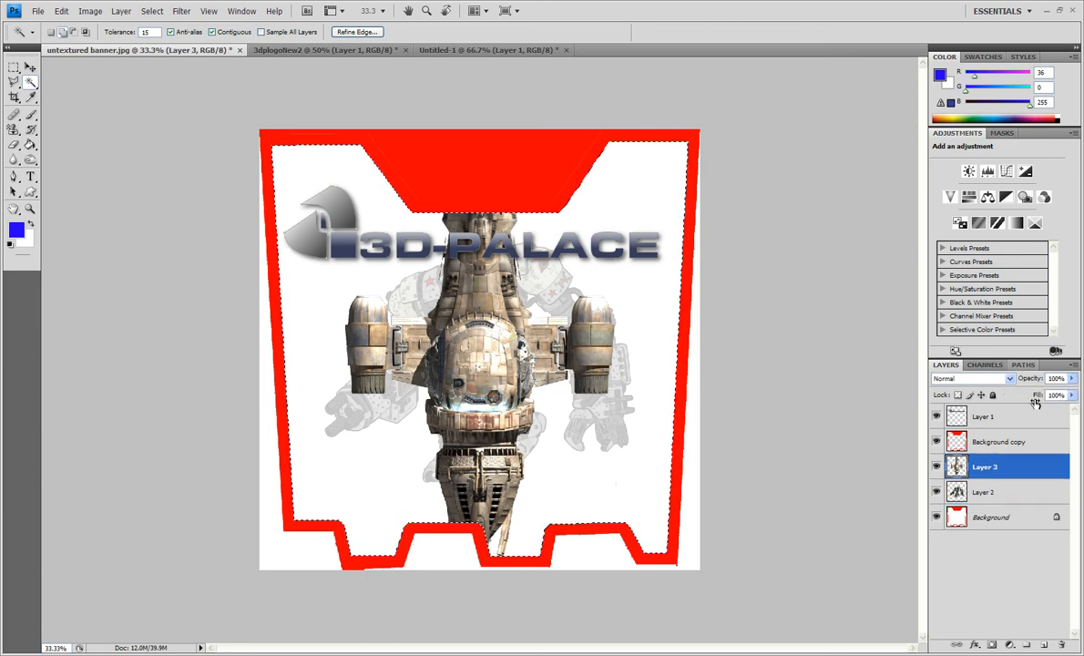
pyautogui.click(1073, 379)
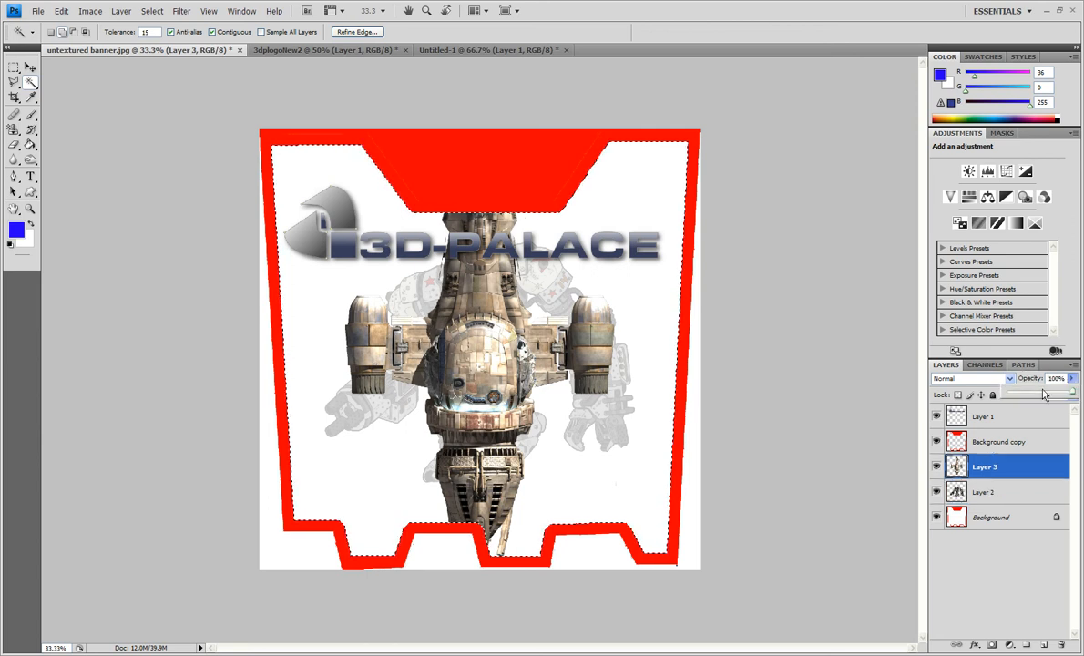
pyautogui.click(1053, 395)
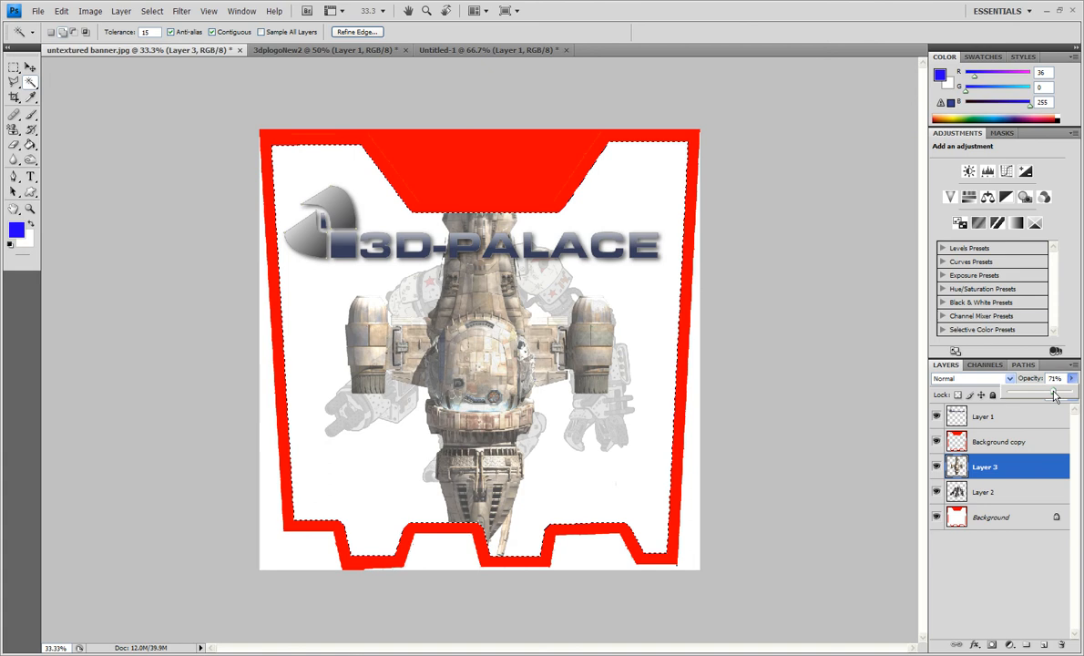
pyautogui.click(799, 247)
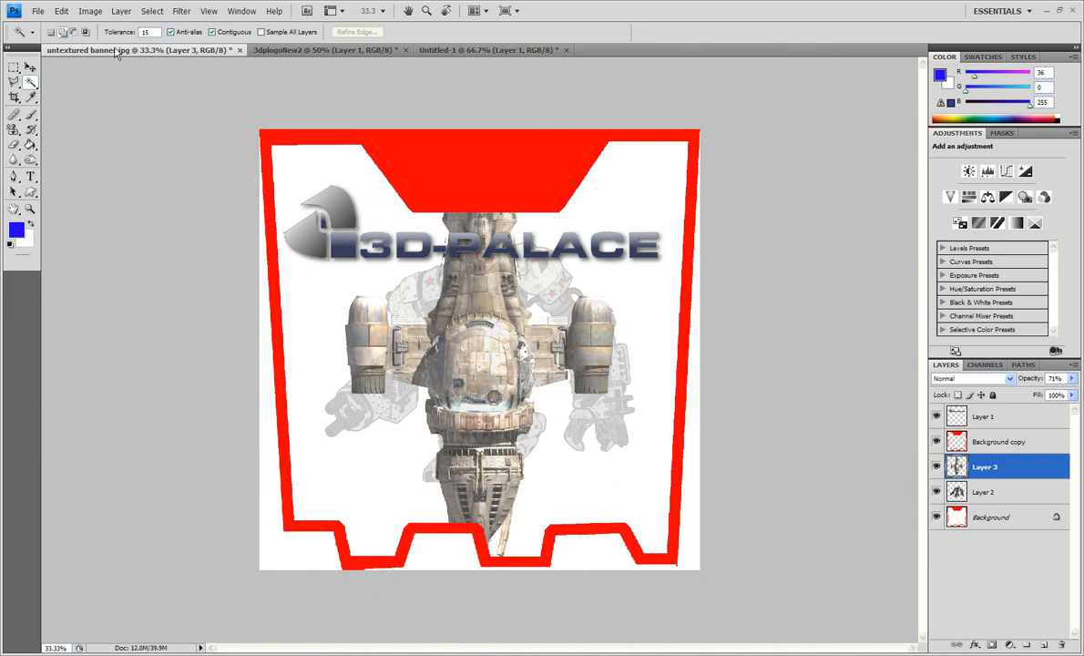
# Save the banner as a JPEG at quality 2 (Low), replacing untextured banner.jpg in the mapping images folder
pyautogui.click(39, 11)
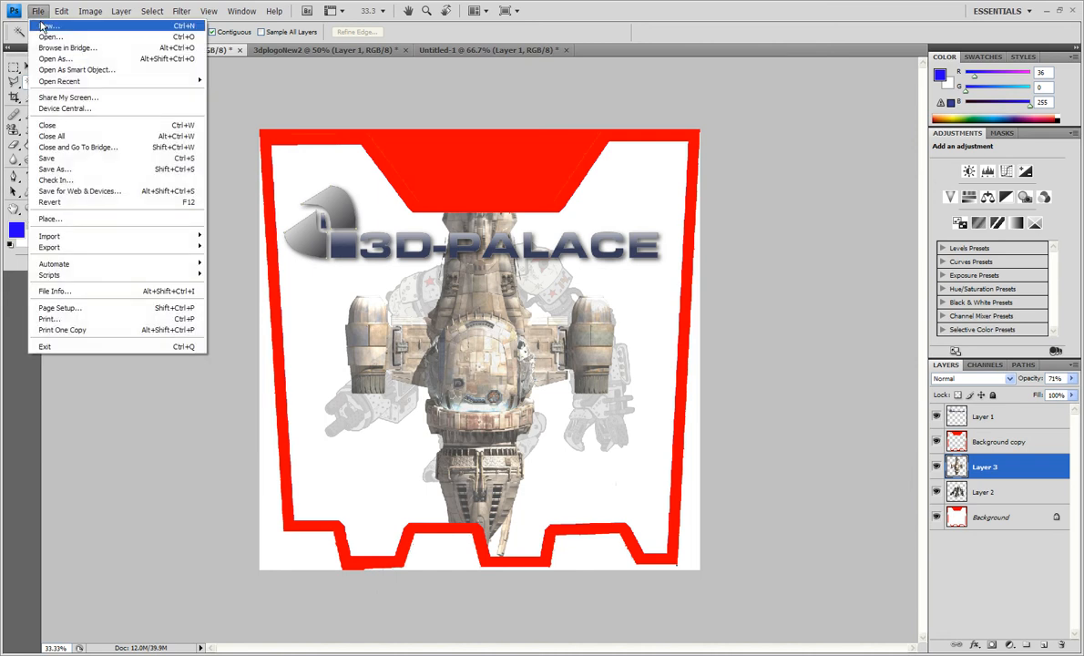
pyautogui.click(55, 159)
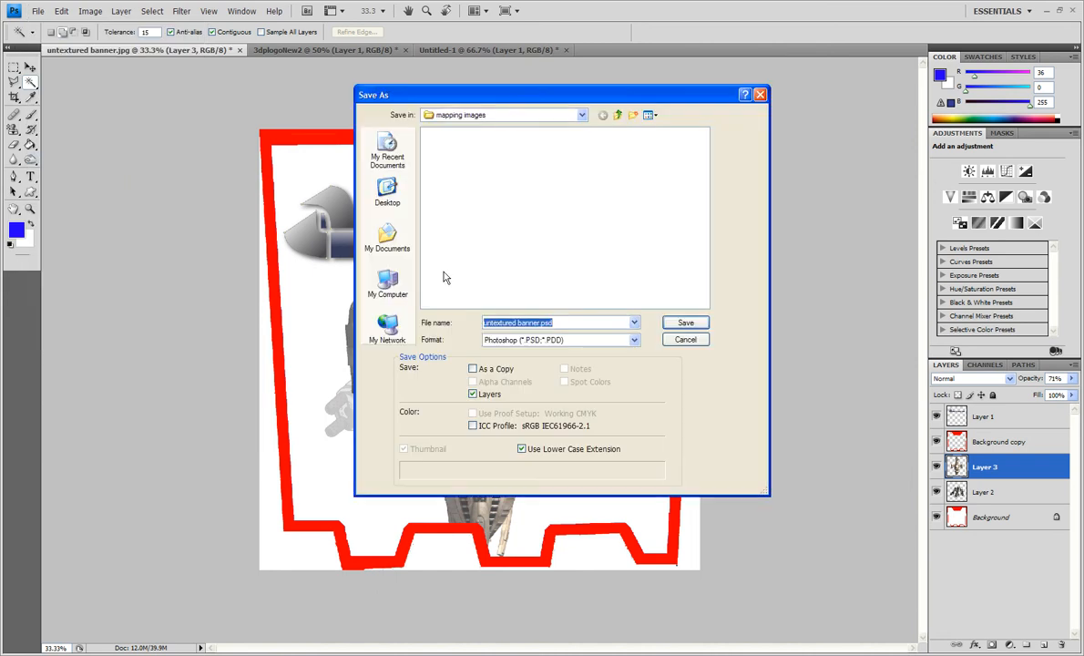
pyautogui.click(594, 340)
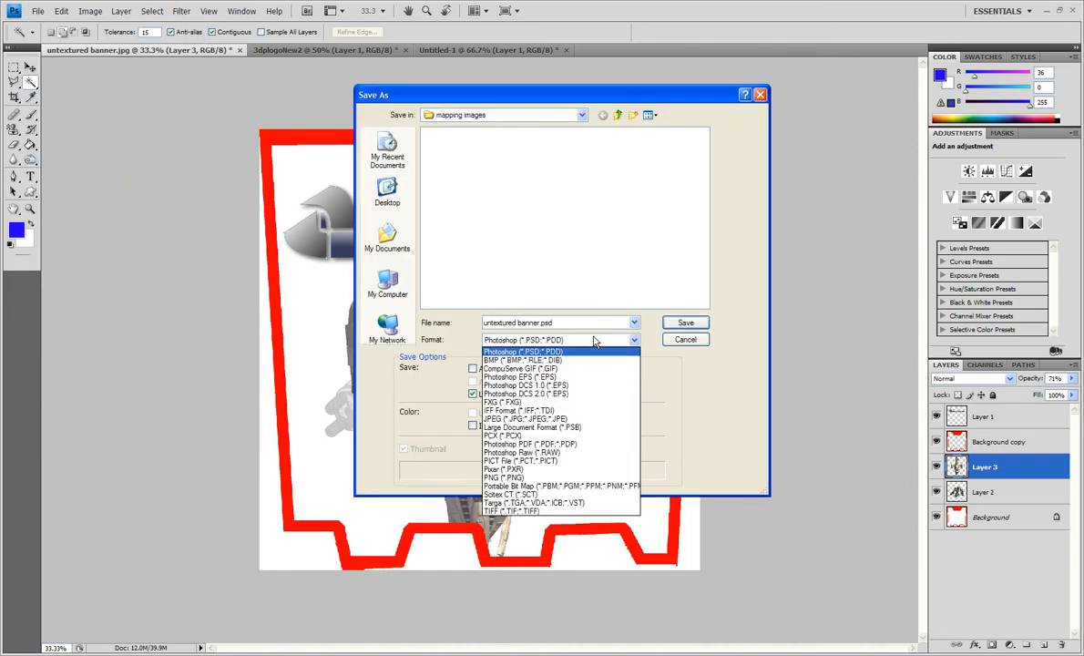
pyautogui.click(520, 418)
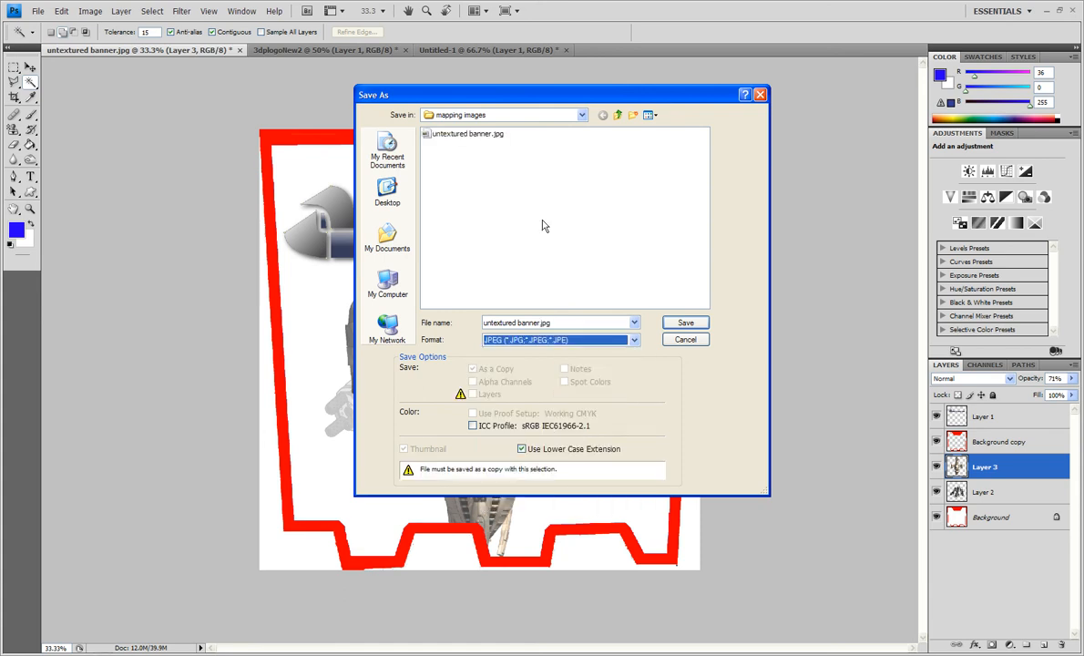
pyautogui.click(687, 328)
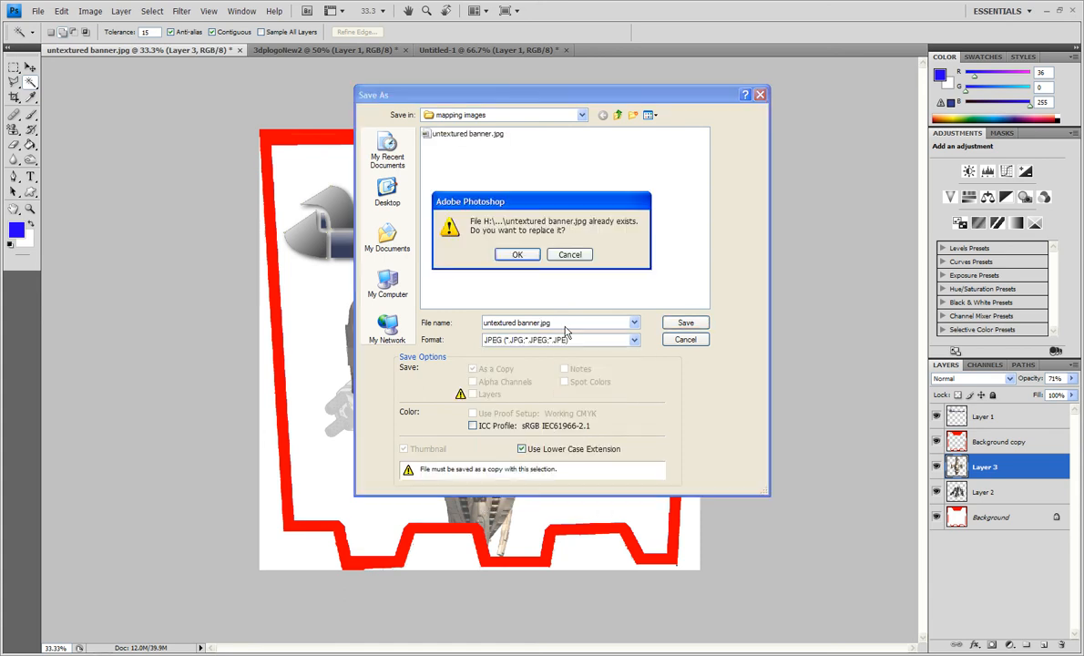
pyautogui.press('Return')
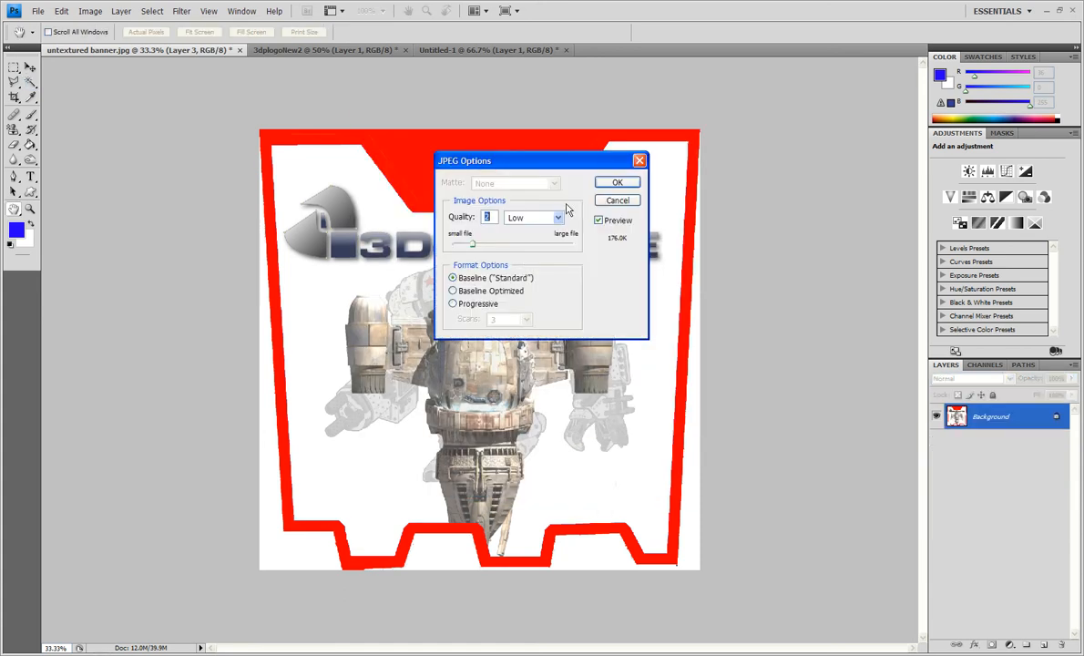
pyautogui.click(603, 185)
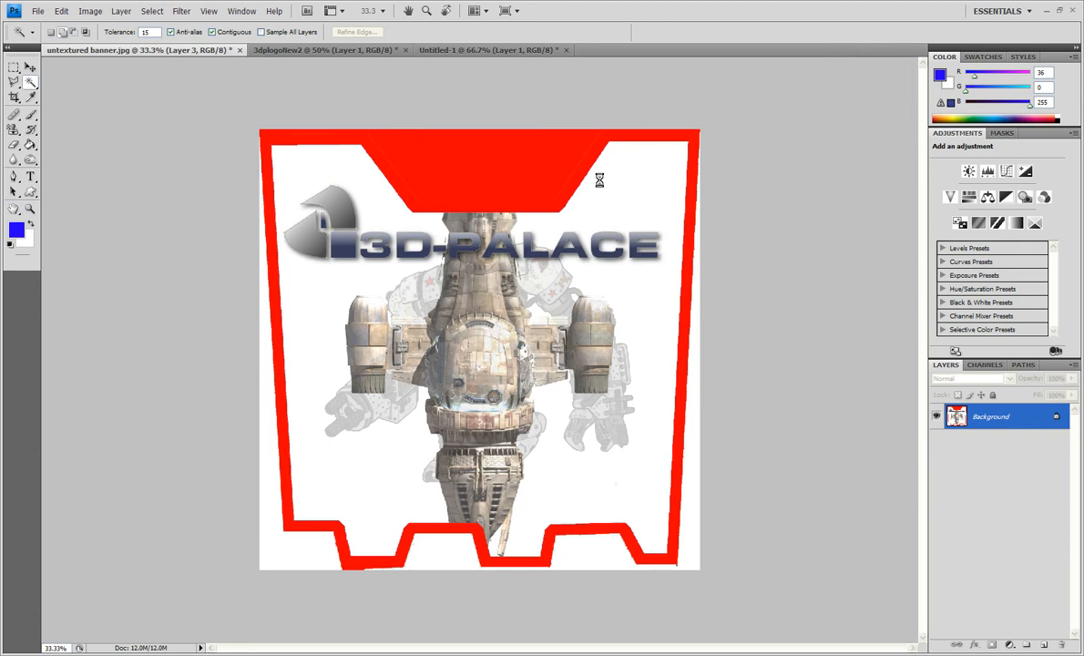
# Quit Photoshop, discarding the unsaved changes in all open documents
pyautogui.click(1075, 11)
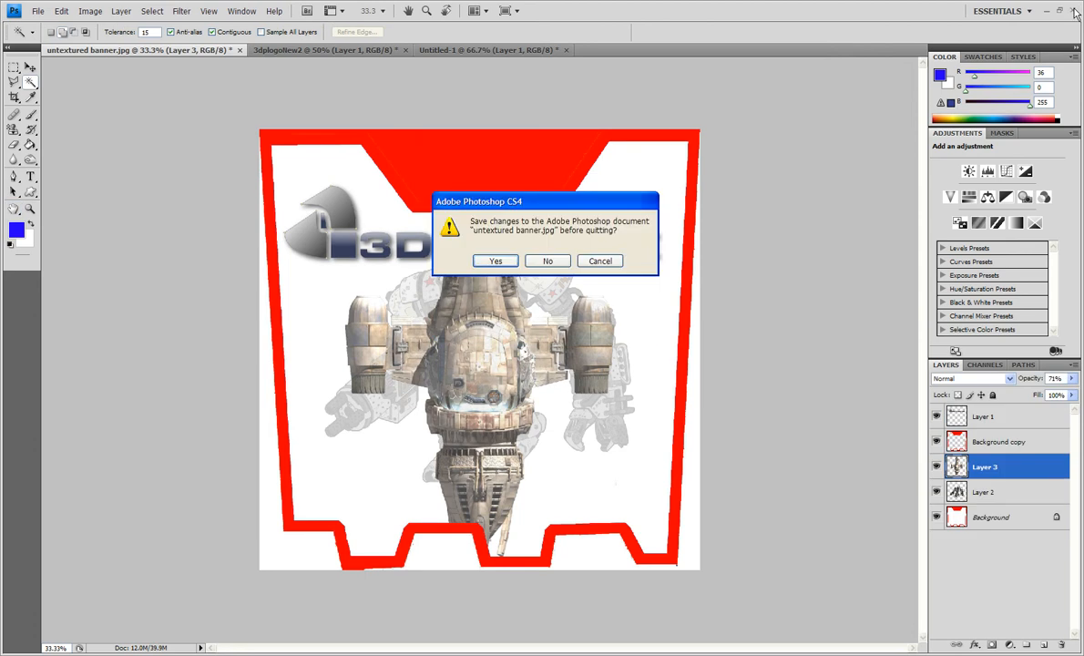
pyautogui.click(551, 262)
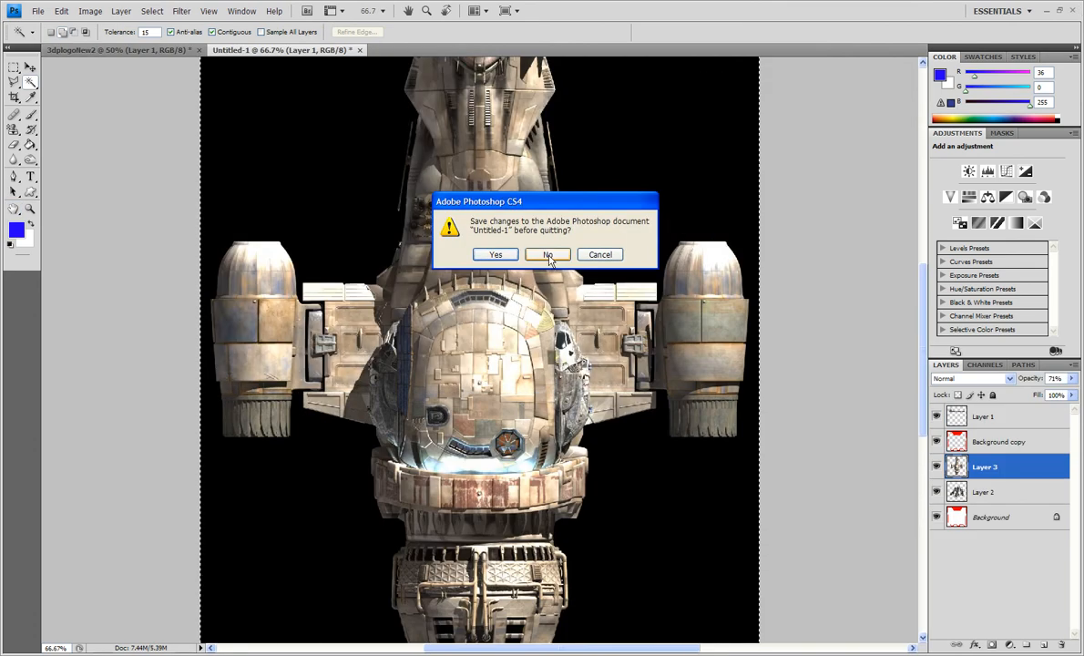
pyautogui.click(549, 258)
pyautogui.click(549, 257)
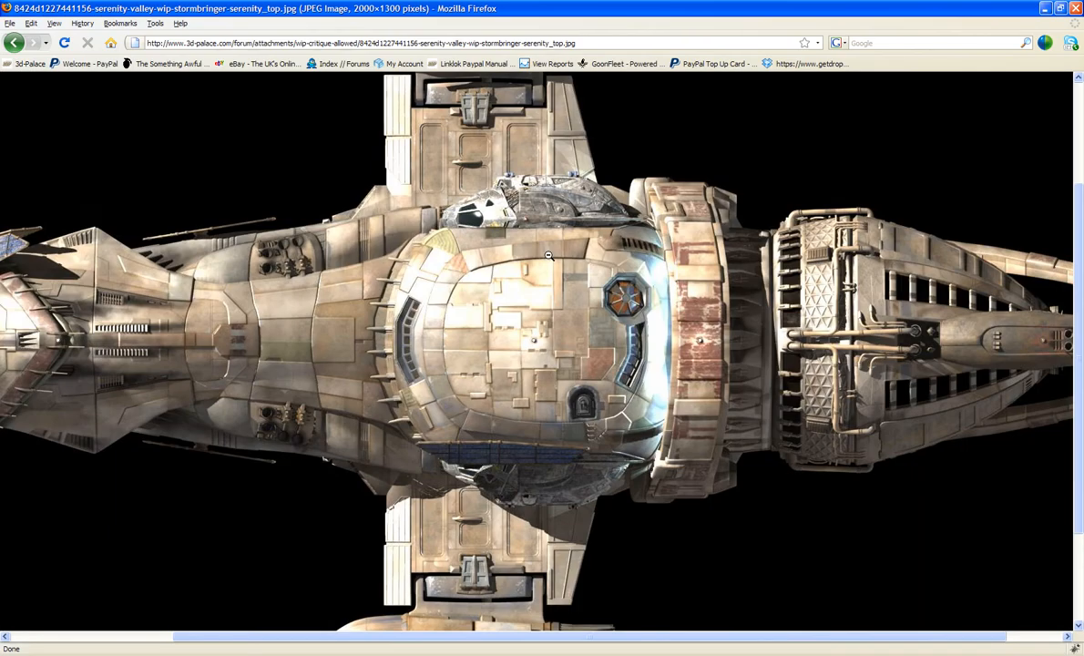
# Minimize Firefox, close its Add-ons window, and examine the textured banner above the robot in the 3ds Max front viewport
pyautogui.click(1045, 9)
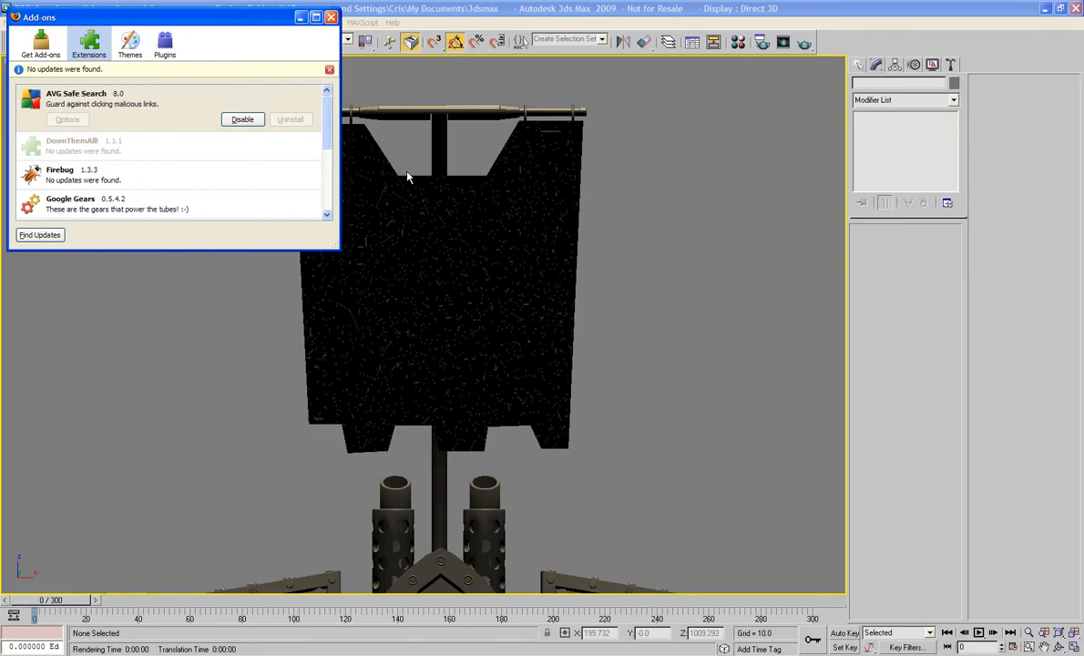
pyautogui.click(331, 17)
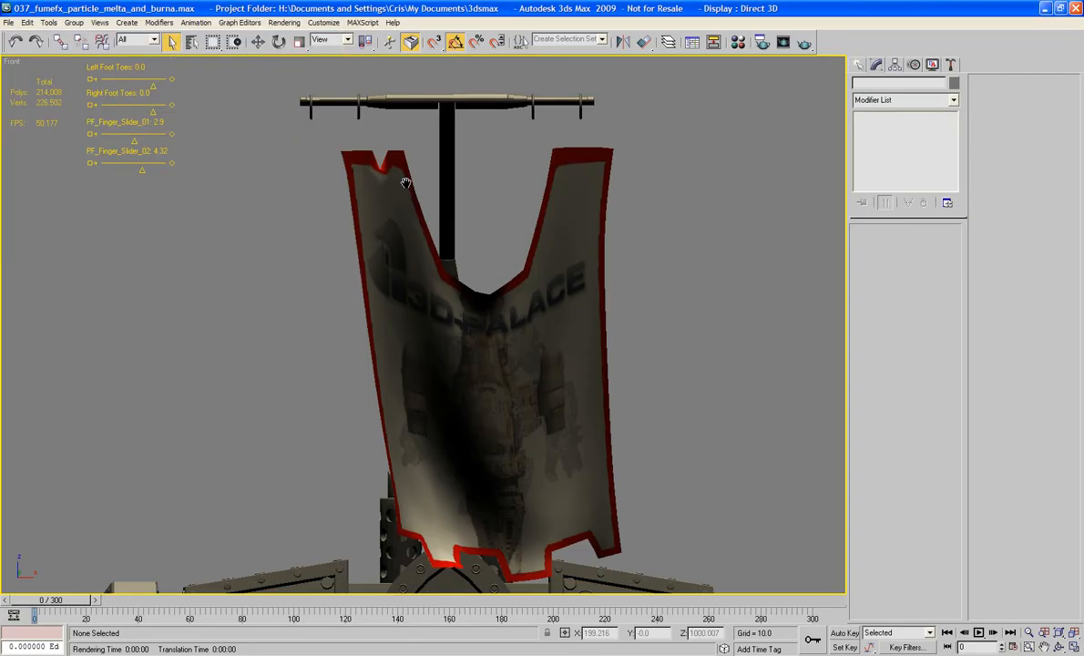
pyautogui.moveTo(407, 181); pyautogui.dragTo(397, 161, button='middle')
pyautogui.scroll(-4, 398, 162)
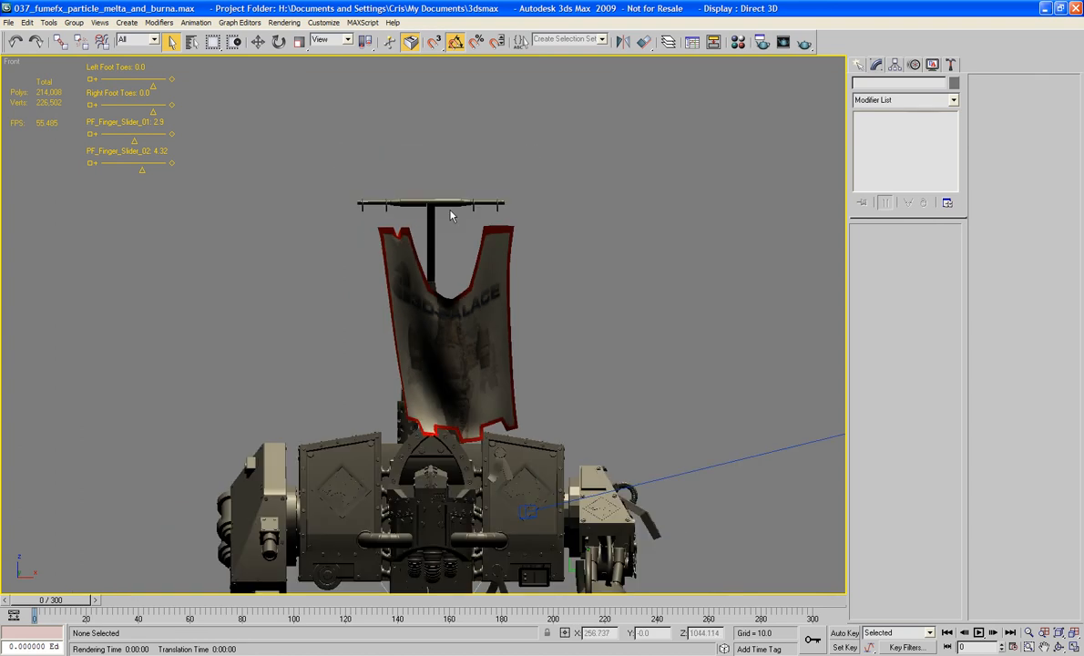
# Check the scene through Camera02 and switch the viewport to the Camera01 view
pyautogui.press('c')
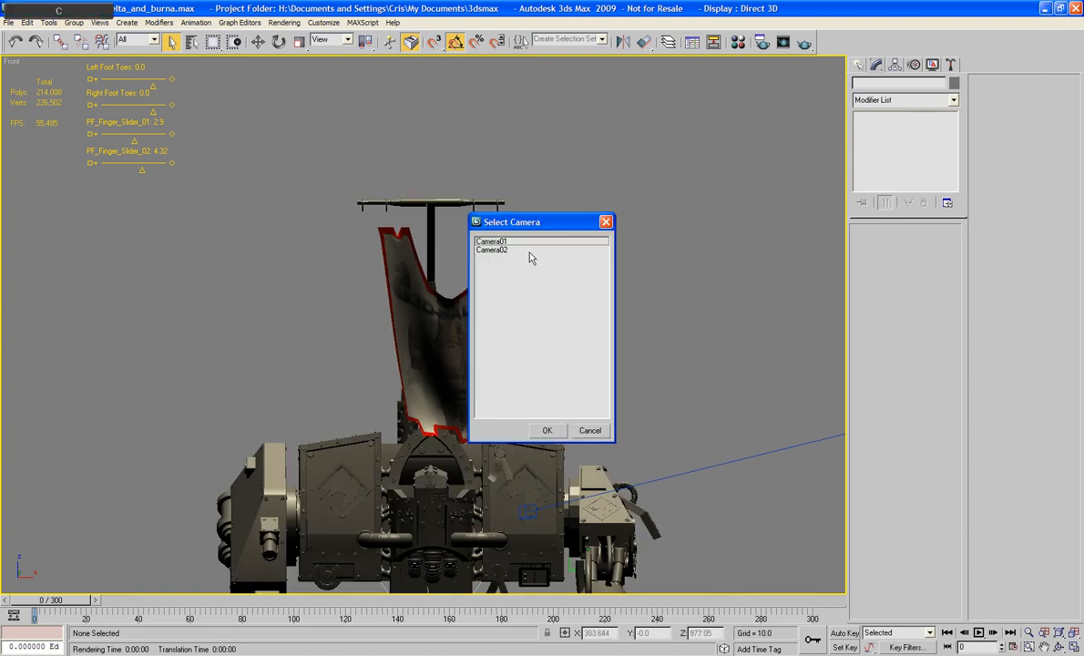
pyautogui.doubleClick(498, 250)
pyautogui.press('z')
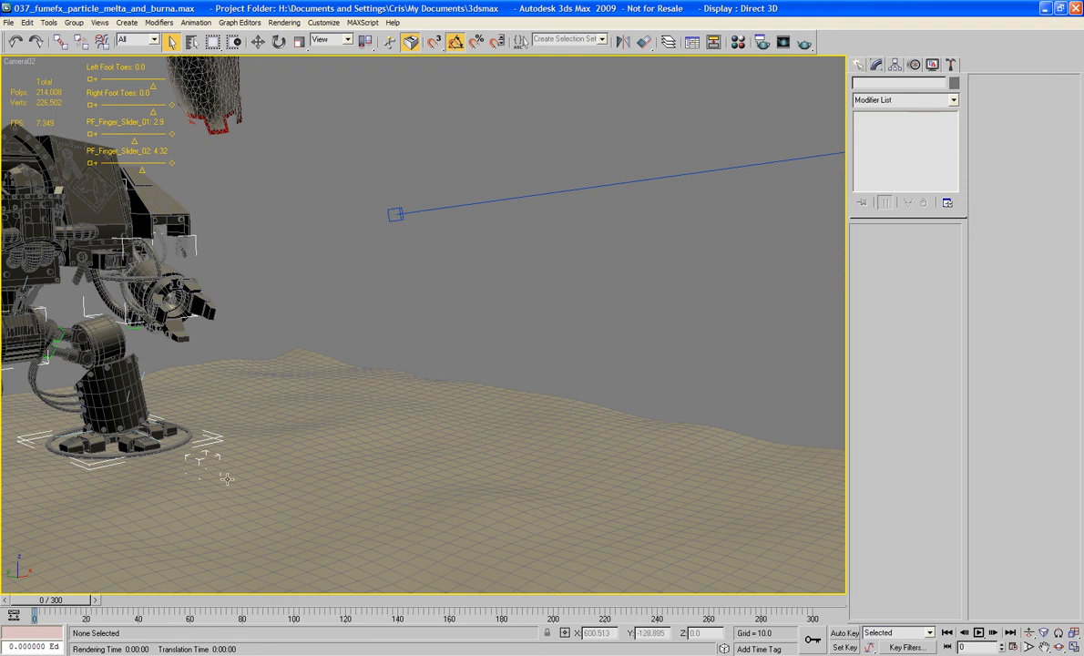
pyautogui.press('c')
pyautogui.doubleClick(491, 242)
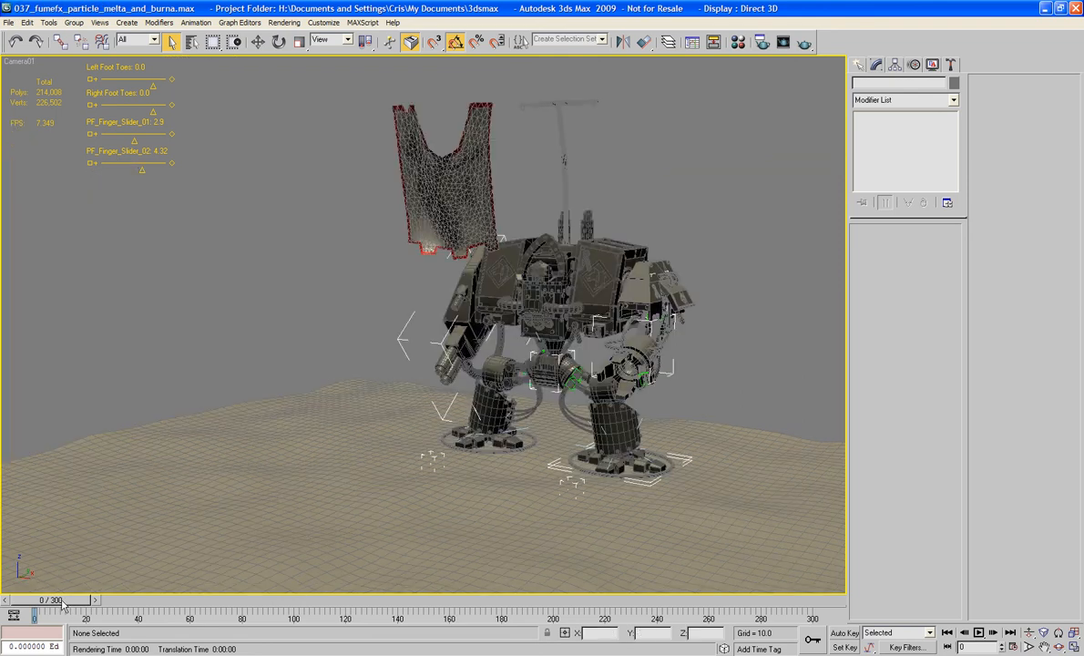
# Turn off edged faces in the Camera01 view, play the animation from frame 0 to review the textured banner, and stop at frame 275
pyautogui.moveTo(61, 601); pyautogui.dragTo(38, 585)
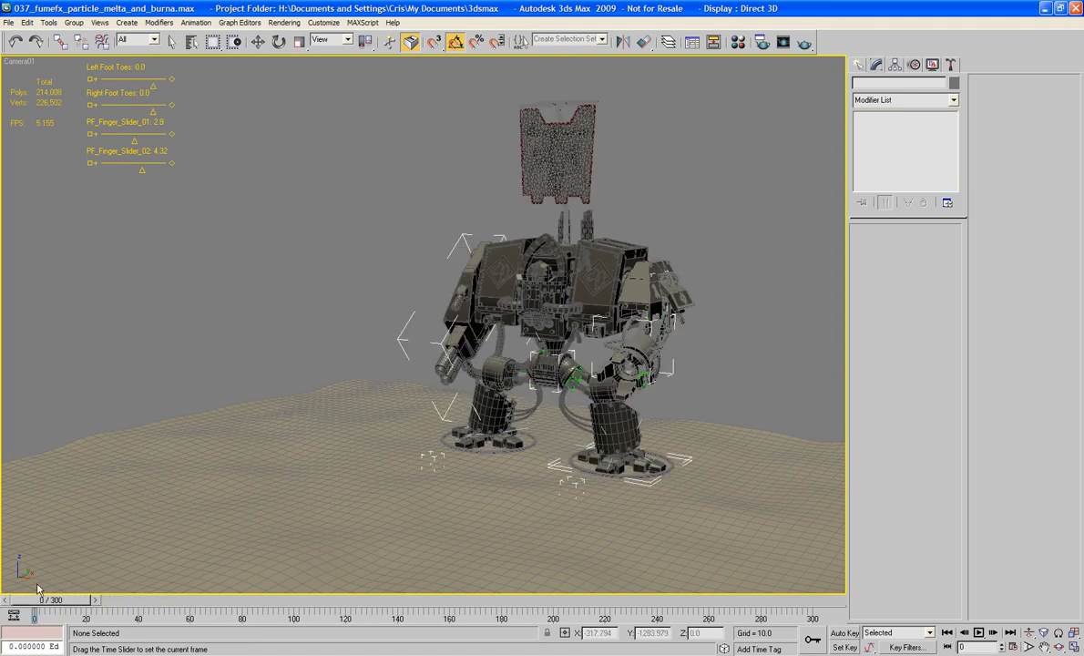
pyautogui.press('F4')
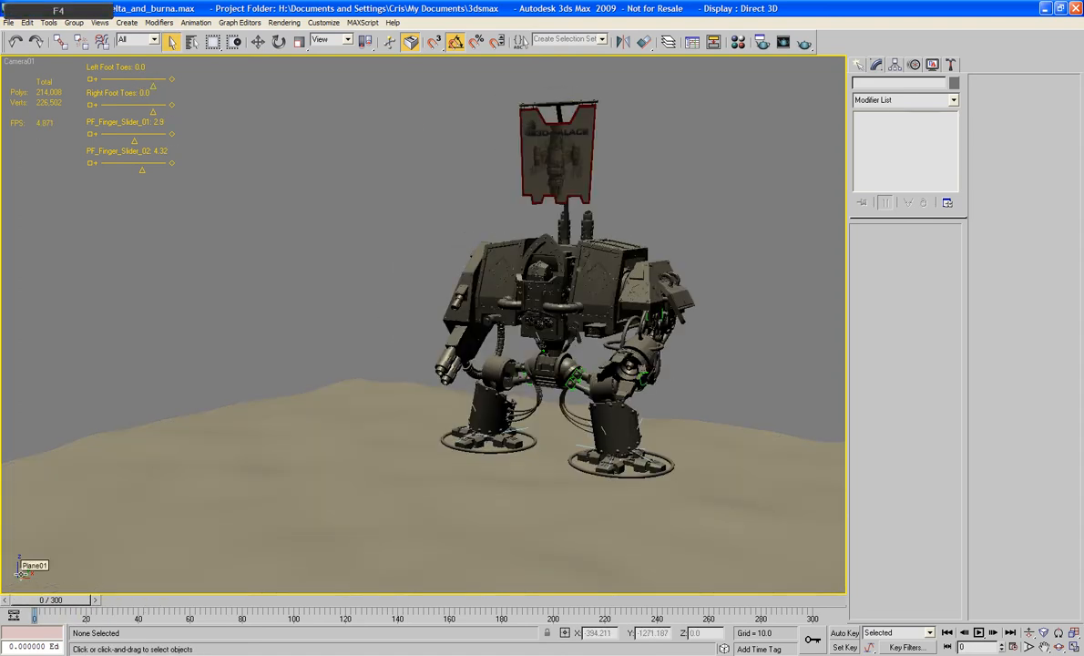
pyautogui.press('/')
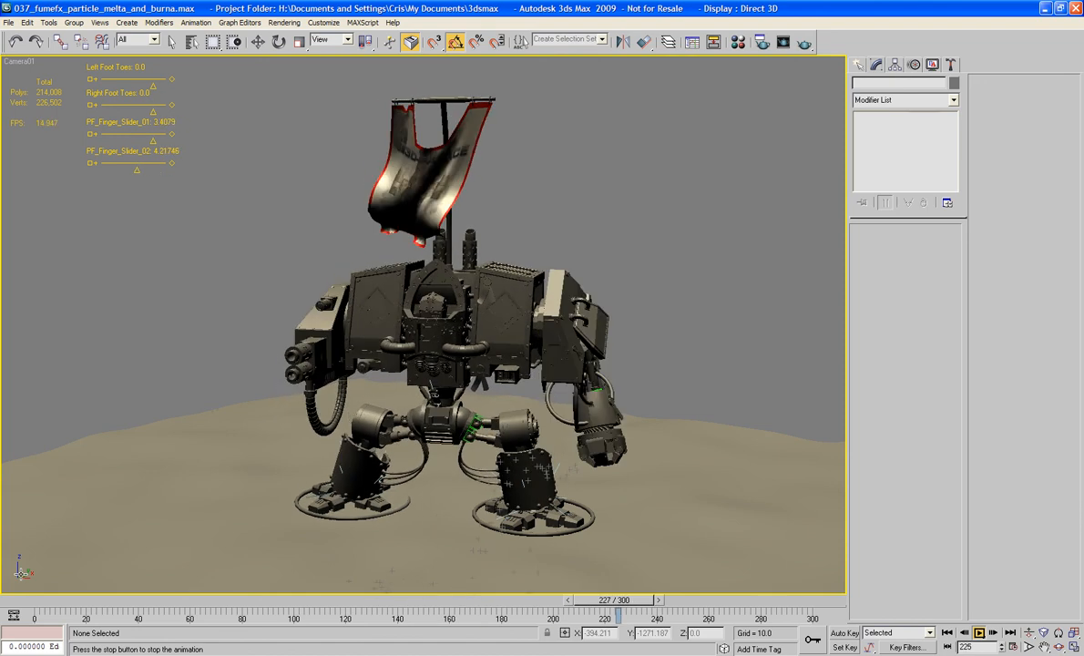
pyautogui.press('/')
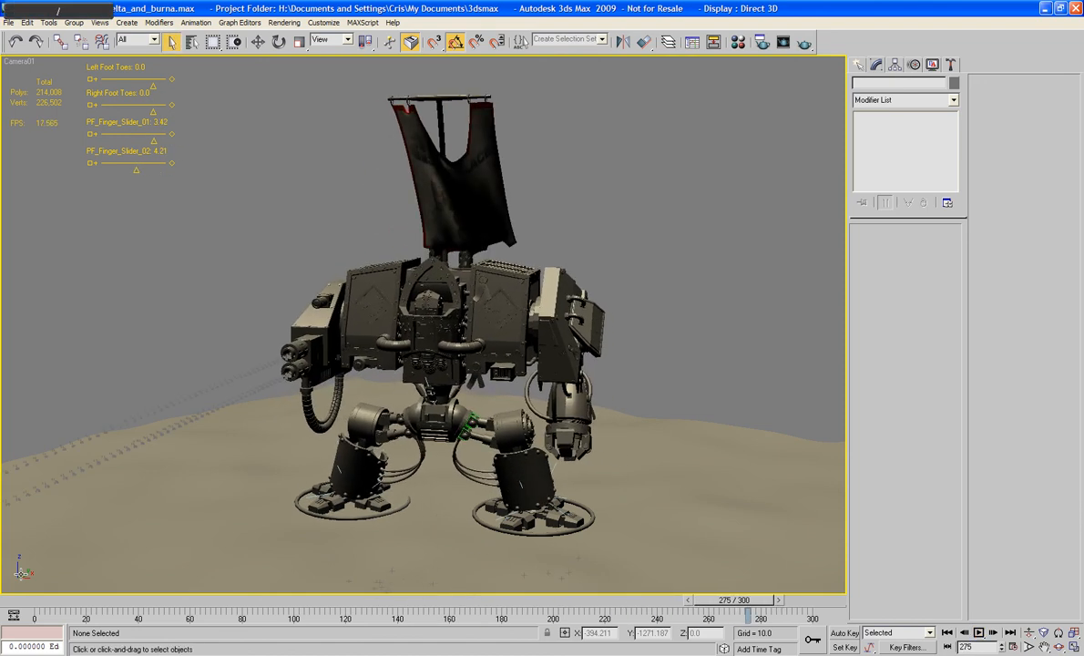